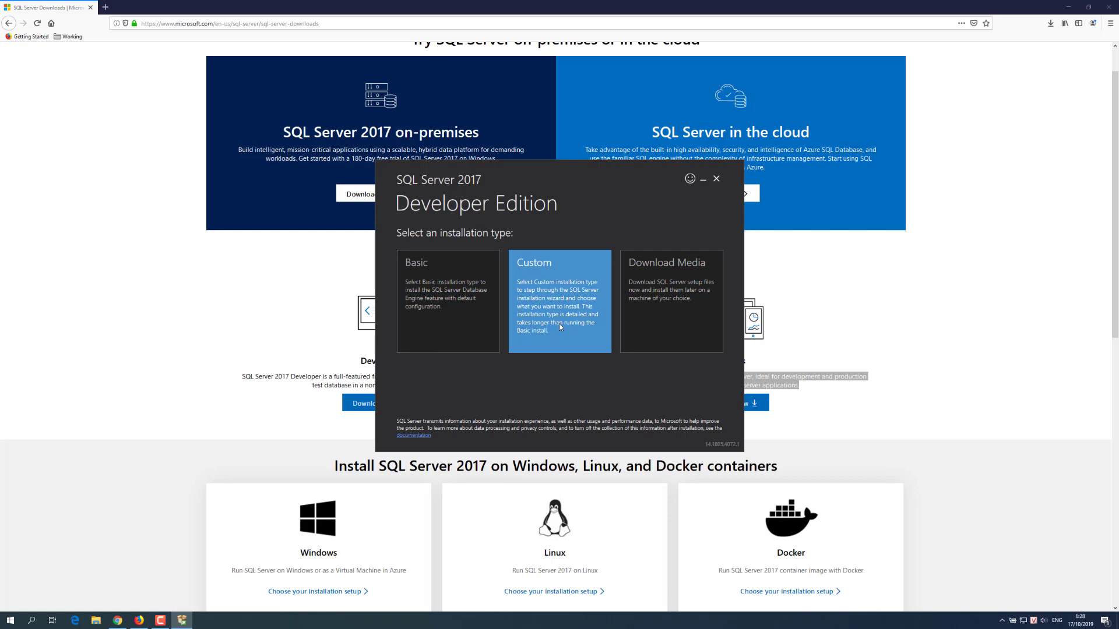
Step: Launch the SQL Server 2017 Developer installer from Firefox downloads and choose Download Media
click(658, 316)
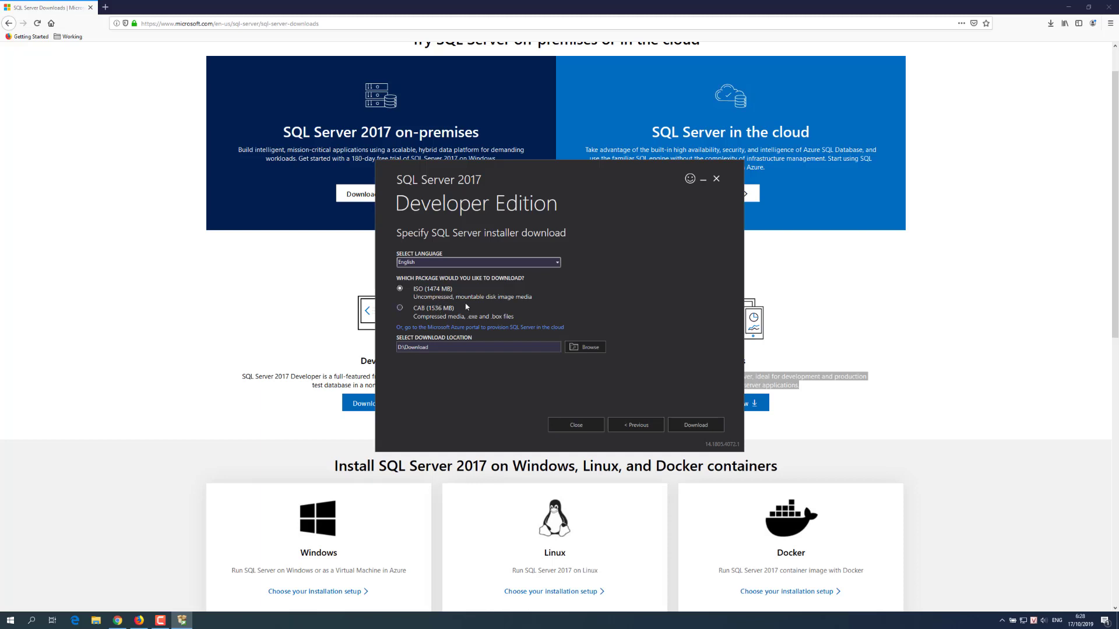
Step: Download the English ISO installation media (1474 MB) to D:\Download
click(414, 263)
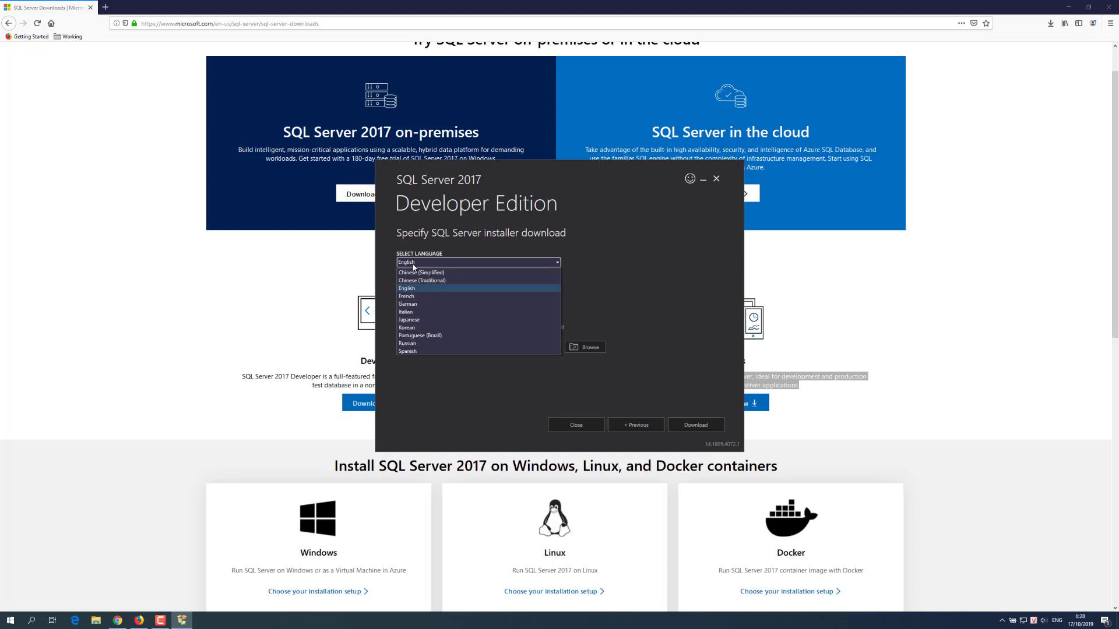
click(413, 288)
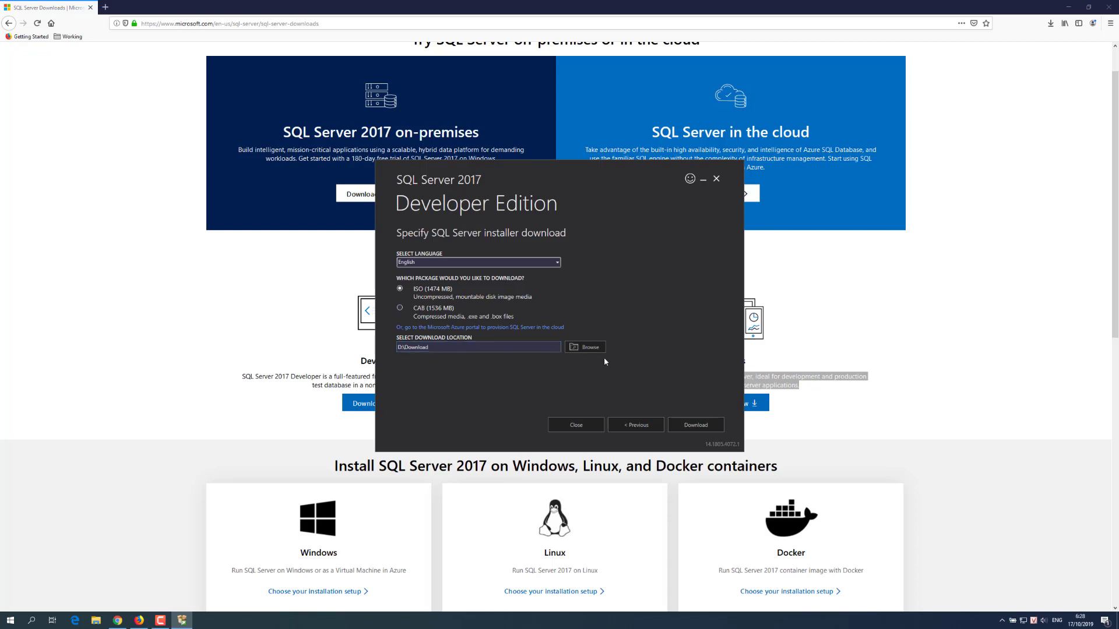
click(695, 427)
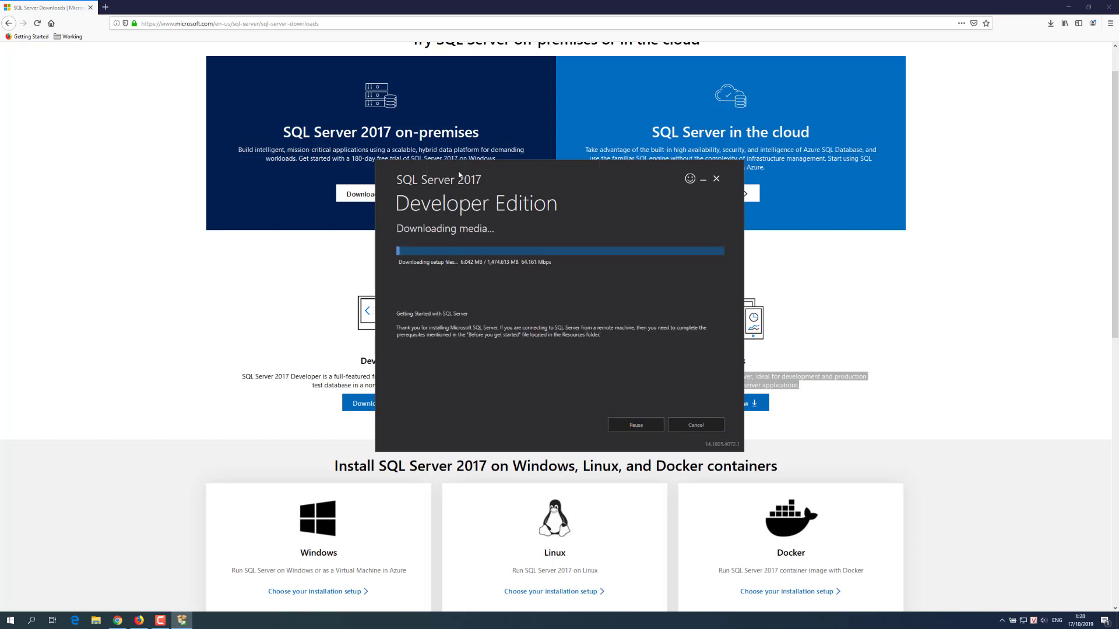
drag(464, 173, 453, 178)
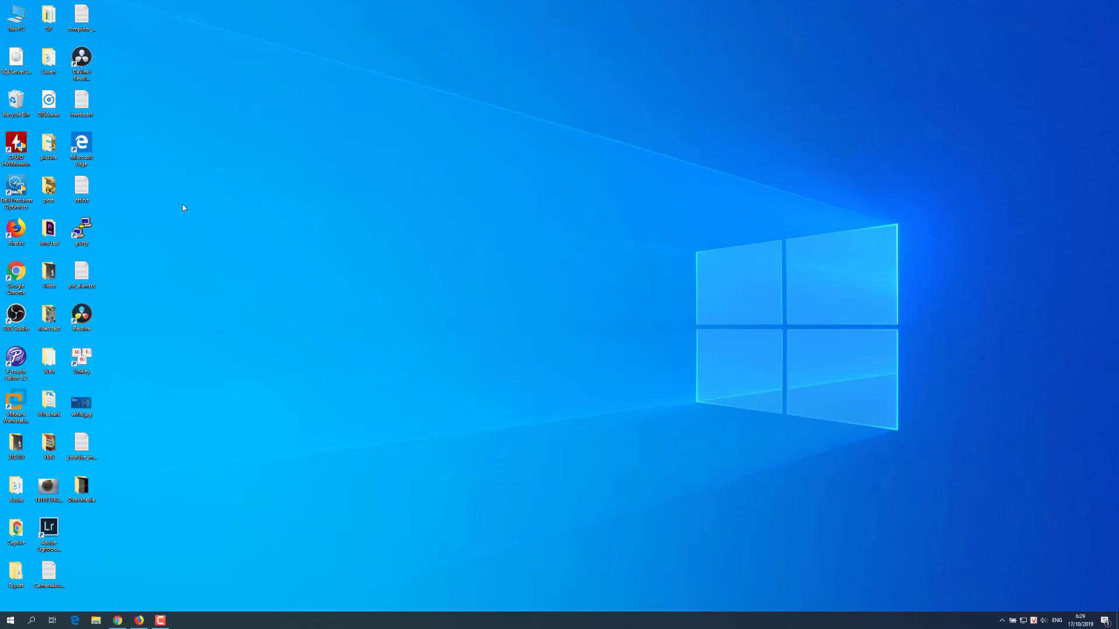
Step: Mount SQLServer2017-x64-ENU-Dev.iso from the desktop as a virtual drive
click(19, 76)
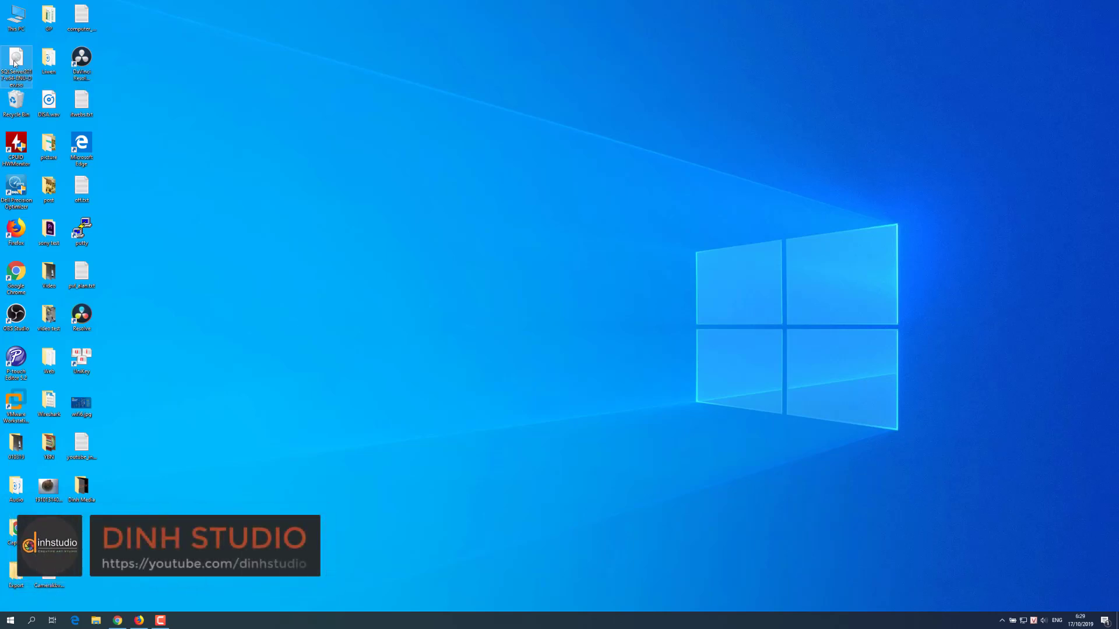
right_click(14, 61)
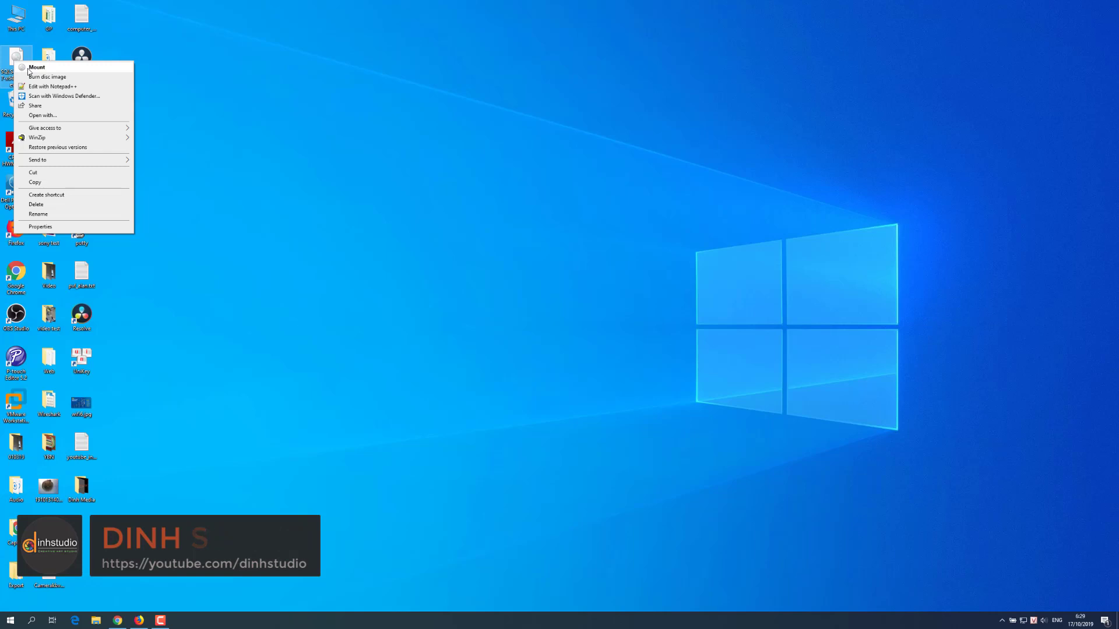
click(30, 67)
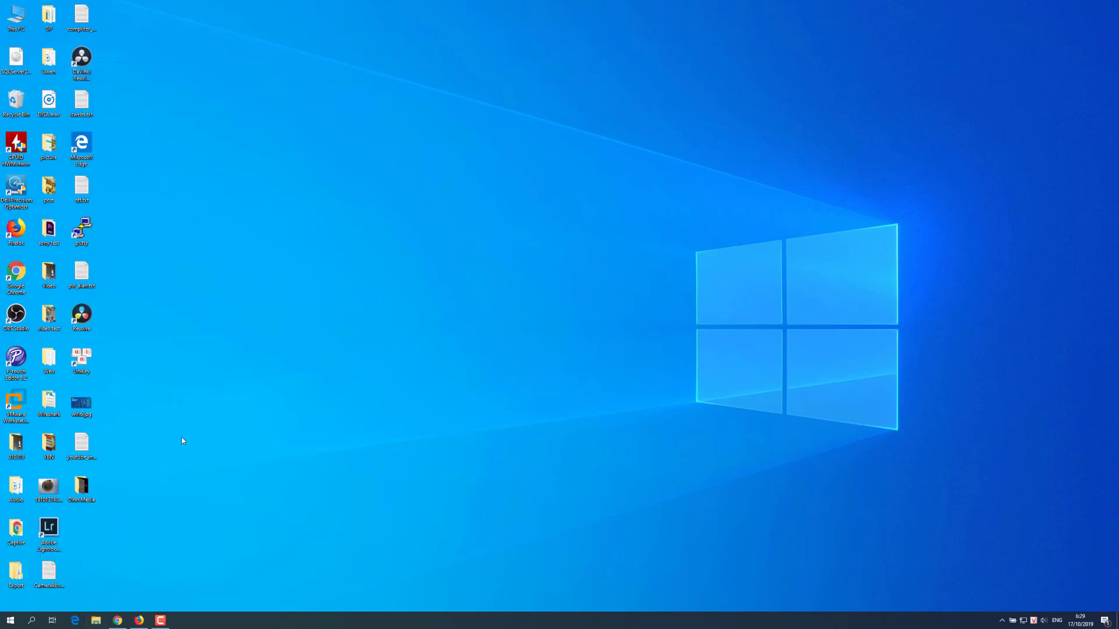
Step: Run setup.exe from the mounted DVD Drive (E:) to open the Installation Center
key(super+e)
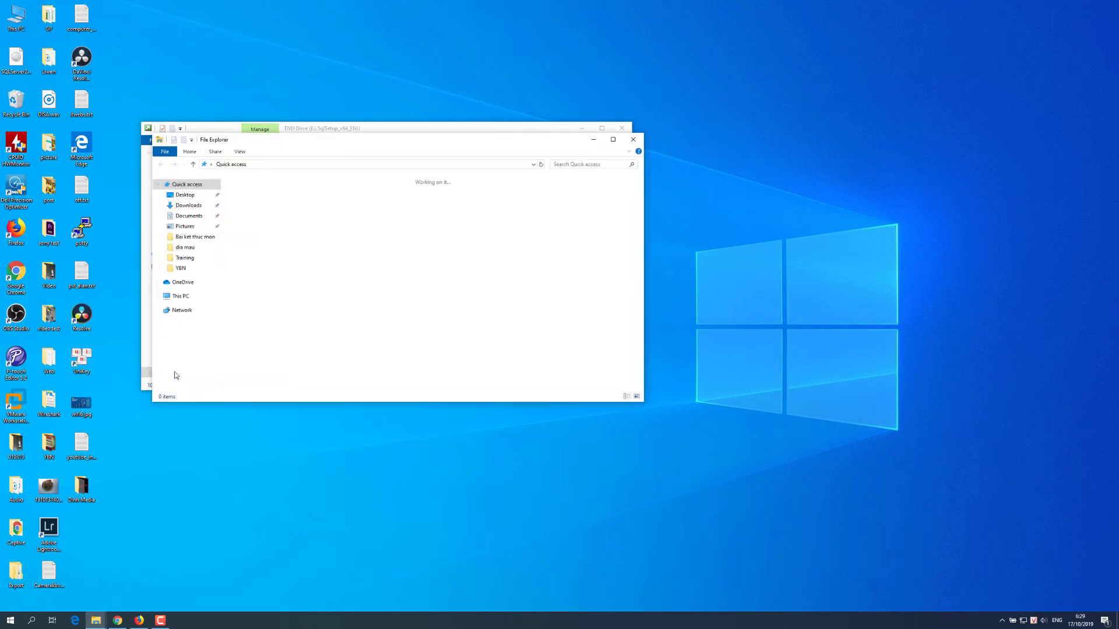
click(633, 139)
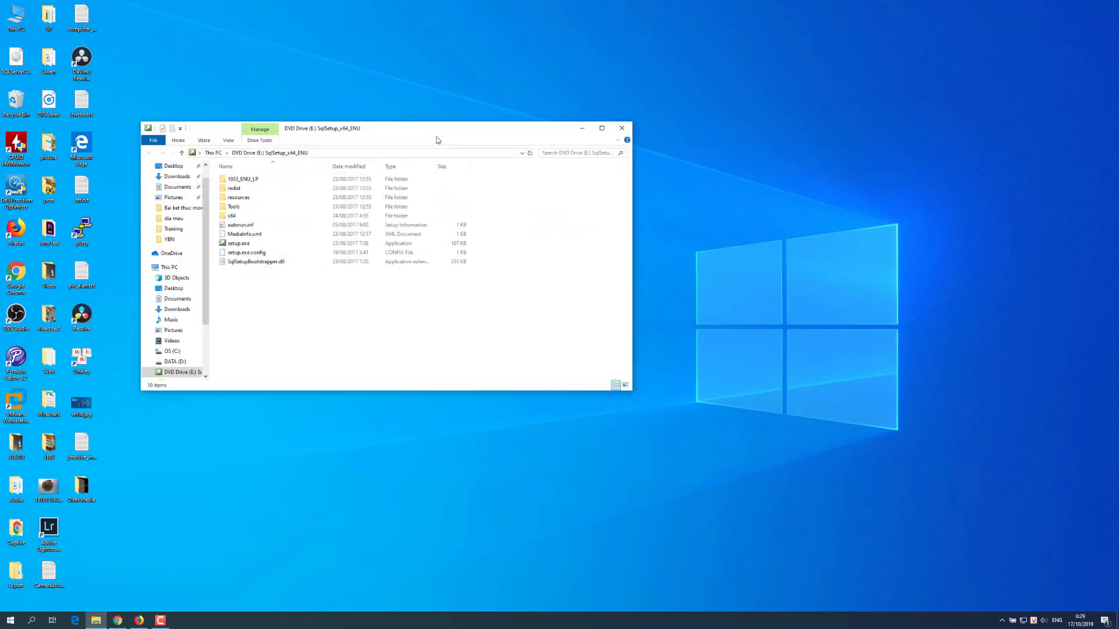
drag(438, 129, 452, 114)
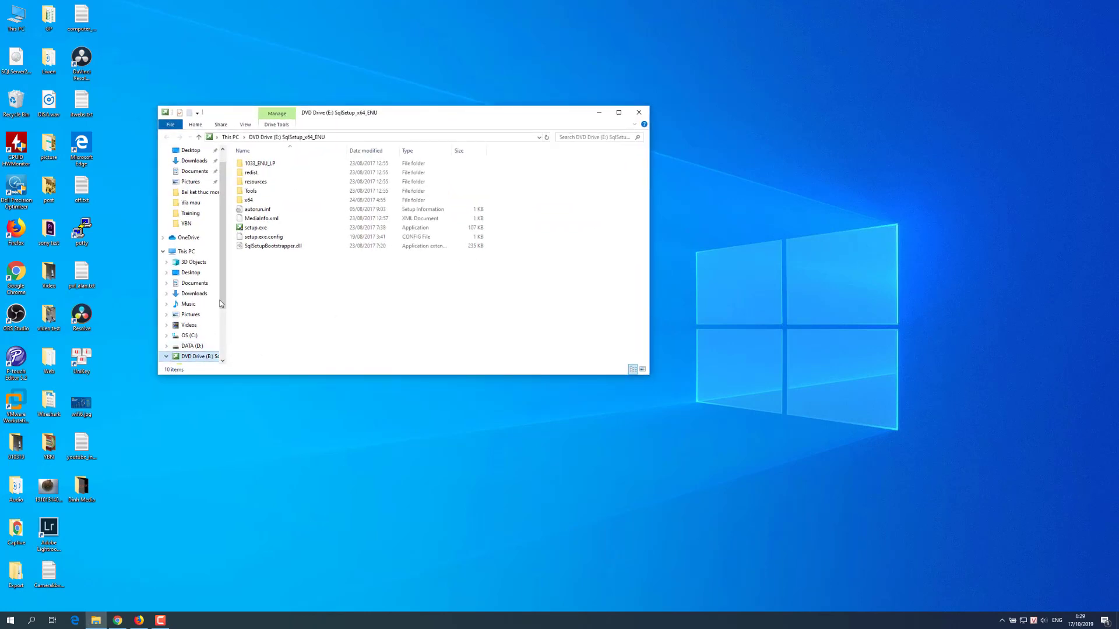
double_click(249, 228)
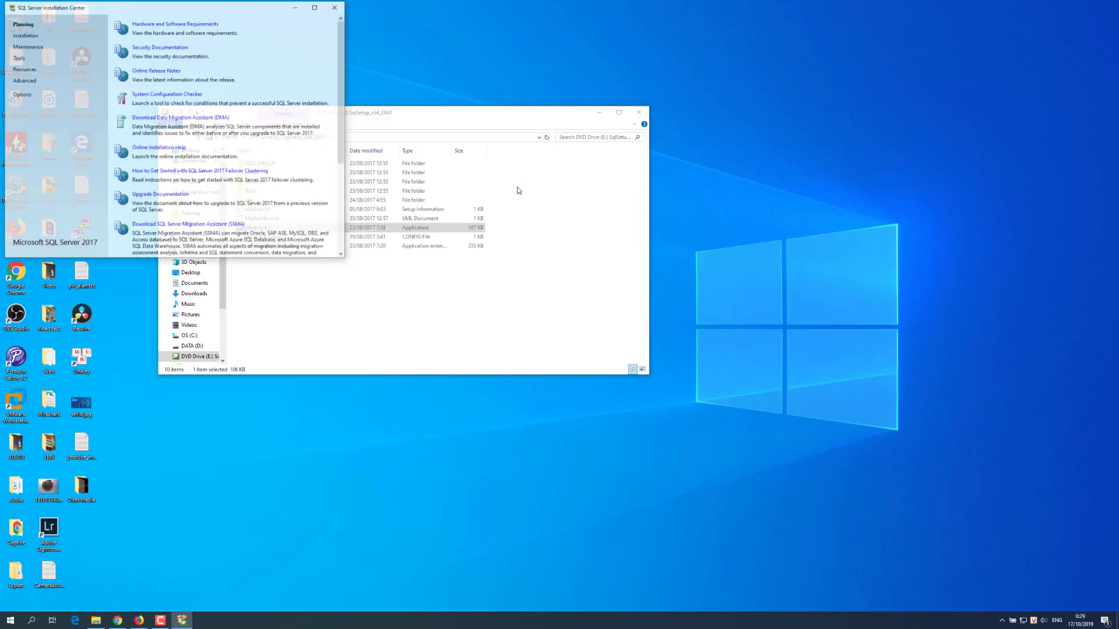
Step: Start a new SQL Server stand-alone installation from the Installation Center's Installation page
drag(94, 7, 433, 79)
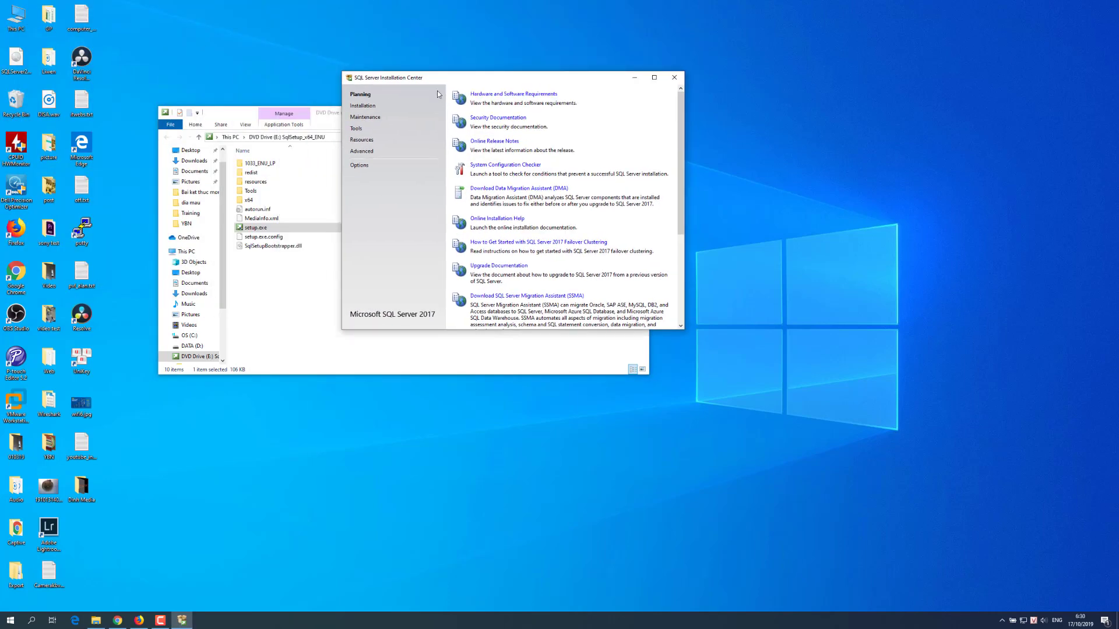
click(492, 94)
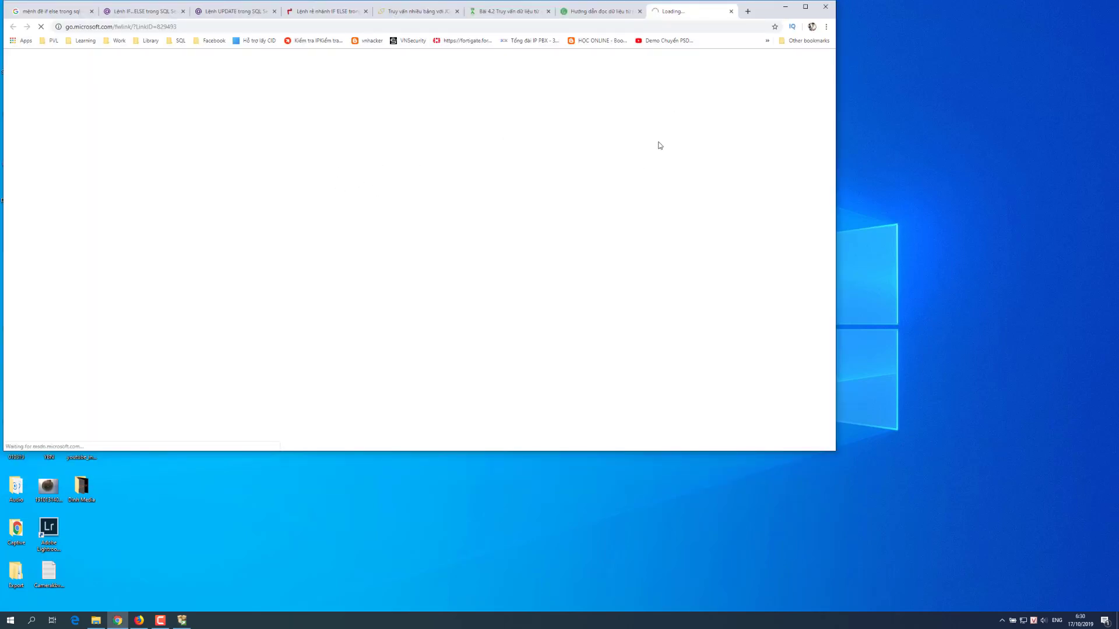
click(785, 6)
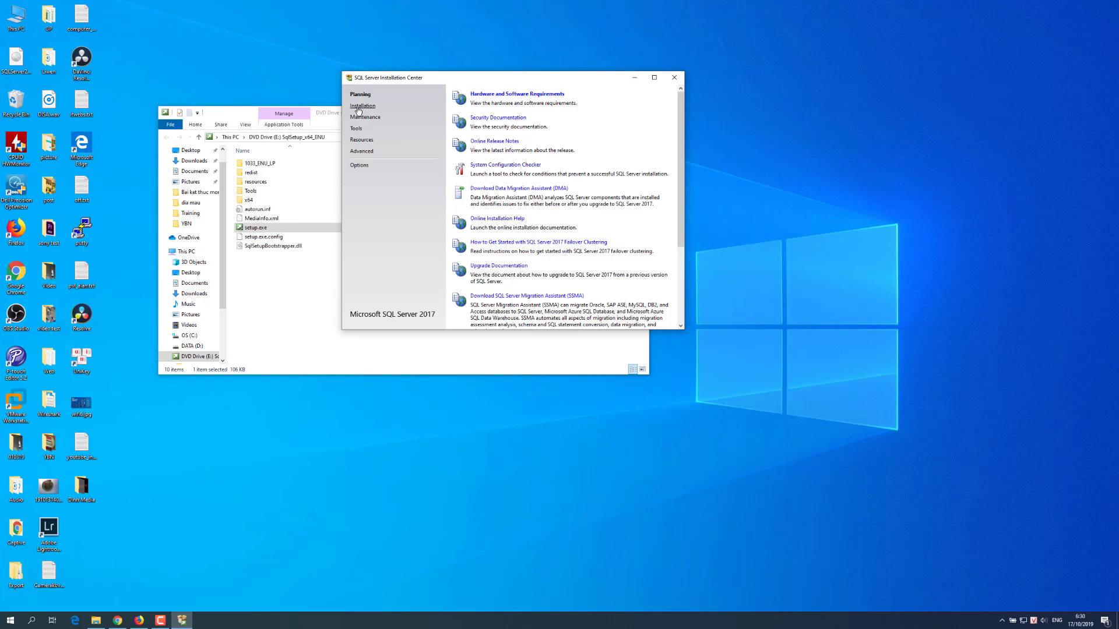
click(358, 107)
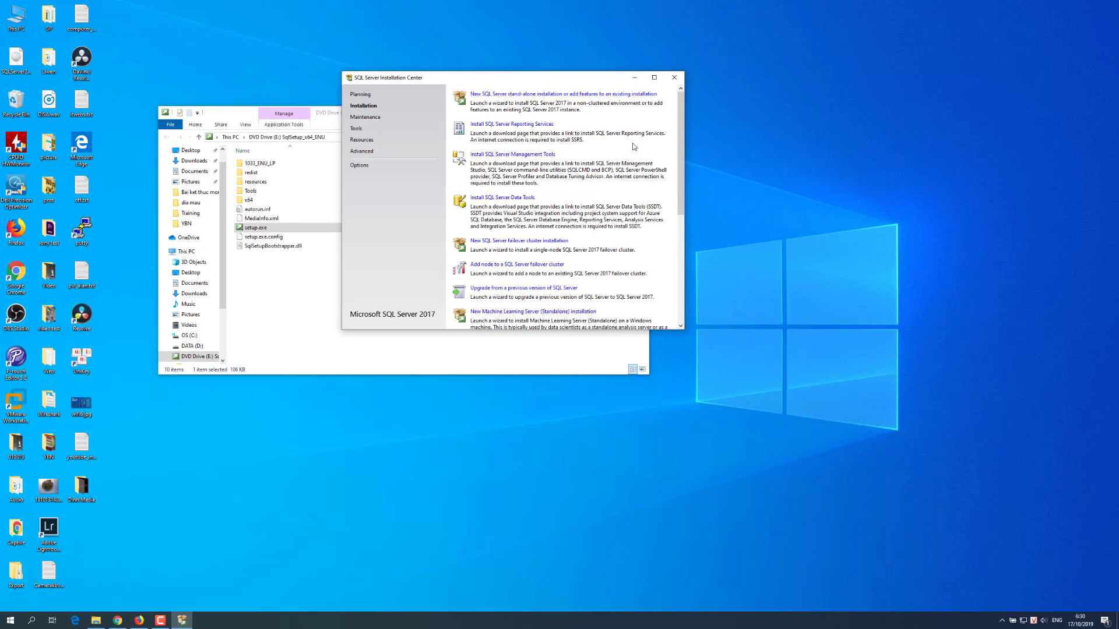
drag(682, 331, 842, 466)
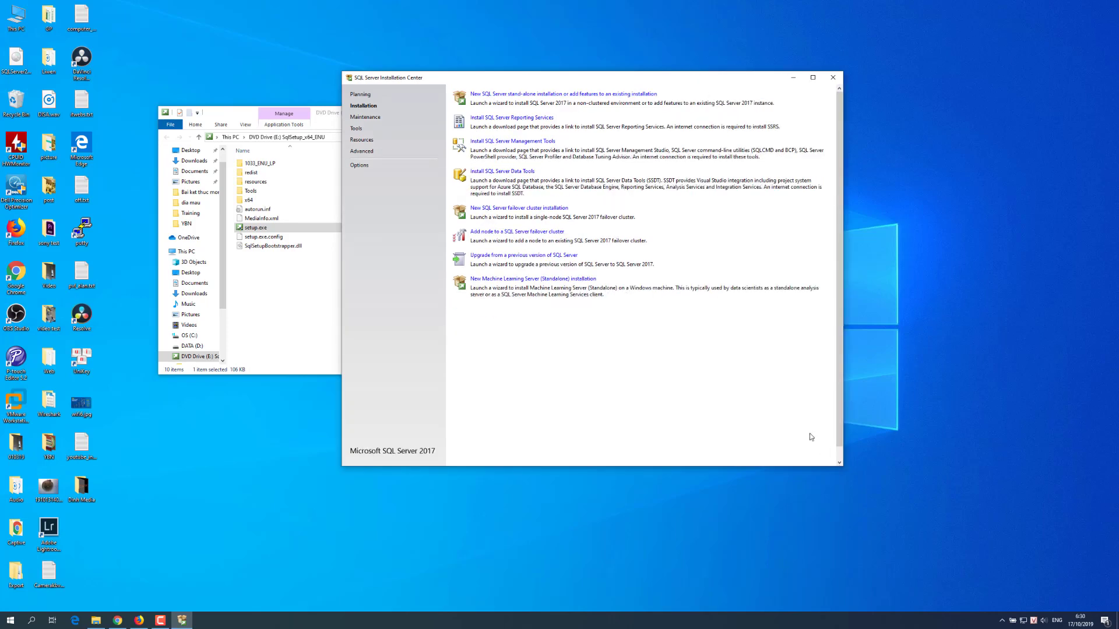
click(496, 95)
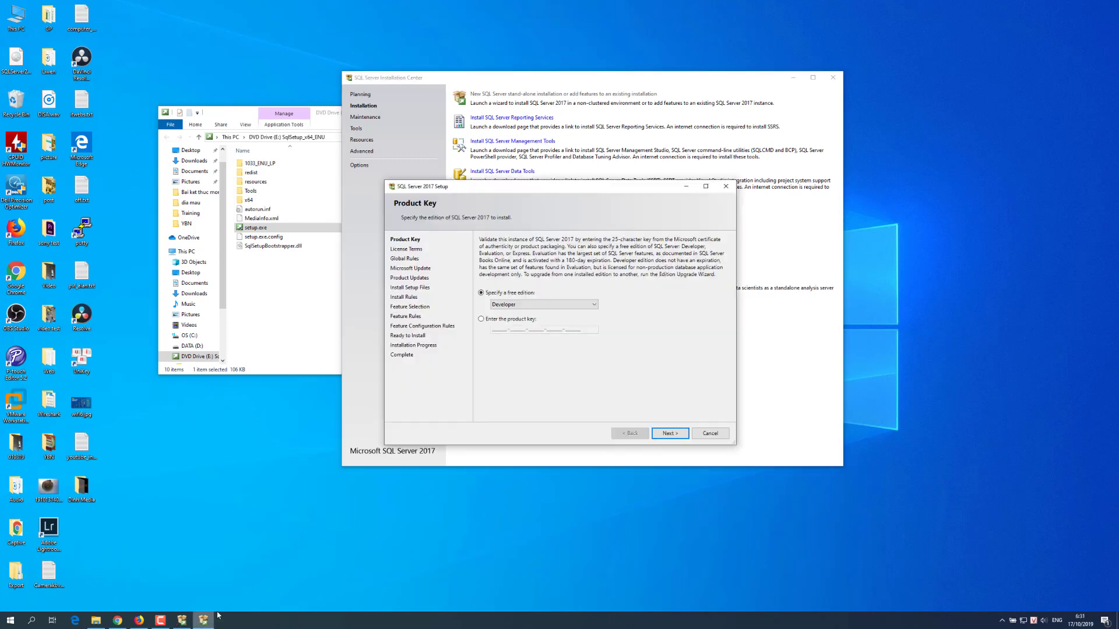
Step: Specify the free Developer edition on the Product Key page and continue to License Terms
drag(518, 191, 500, 193)
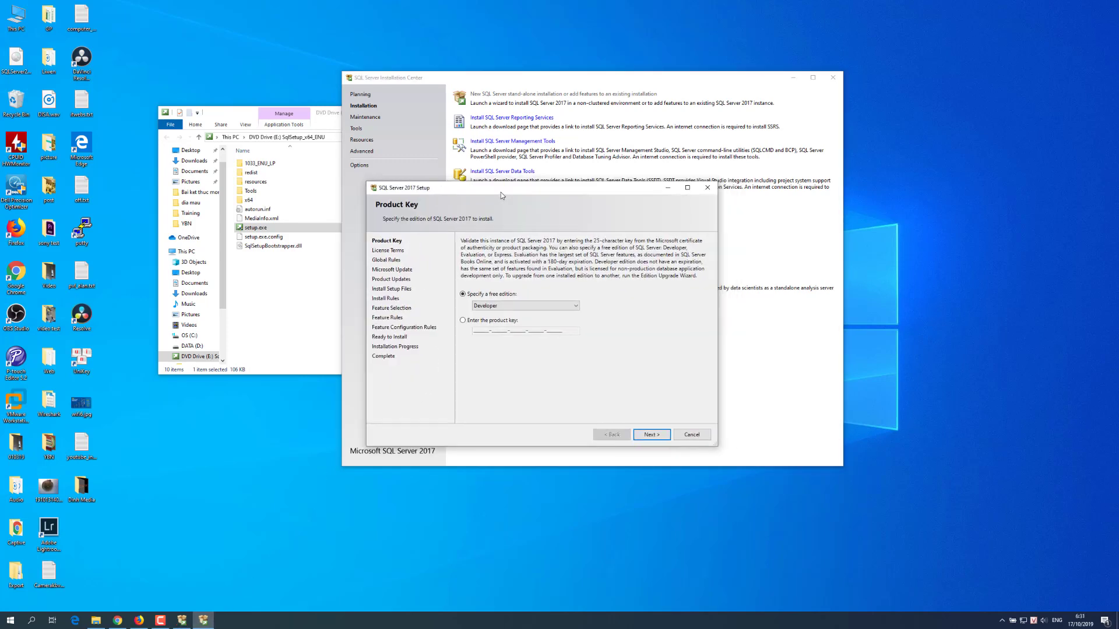
click(500, 307)
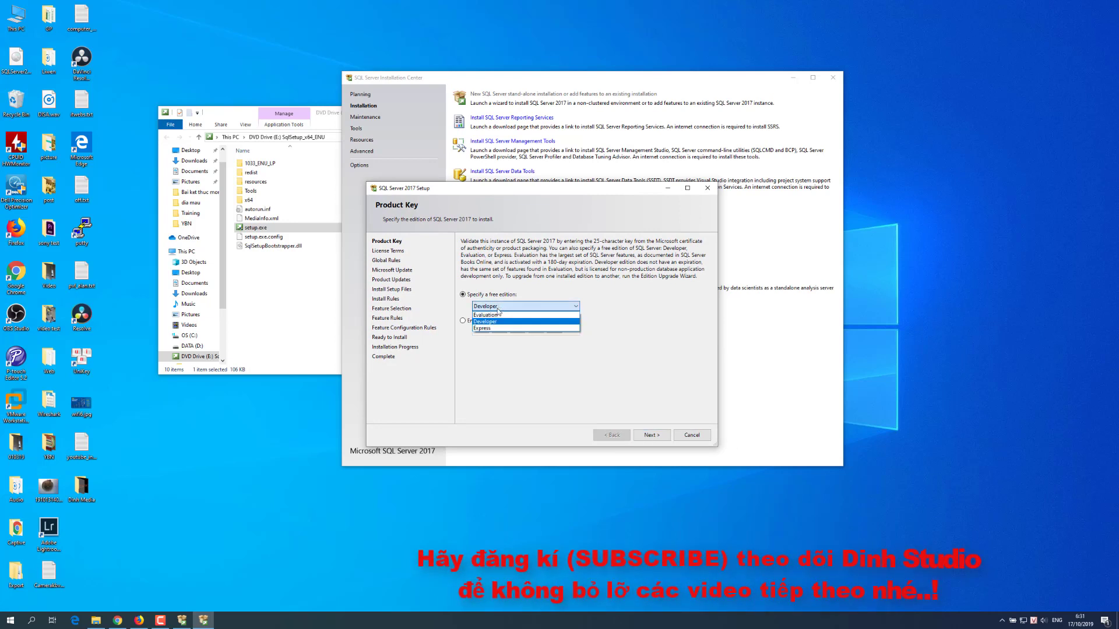
click(490, 315)
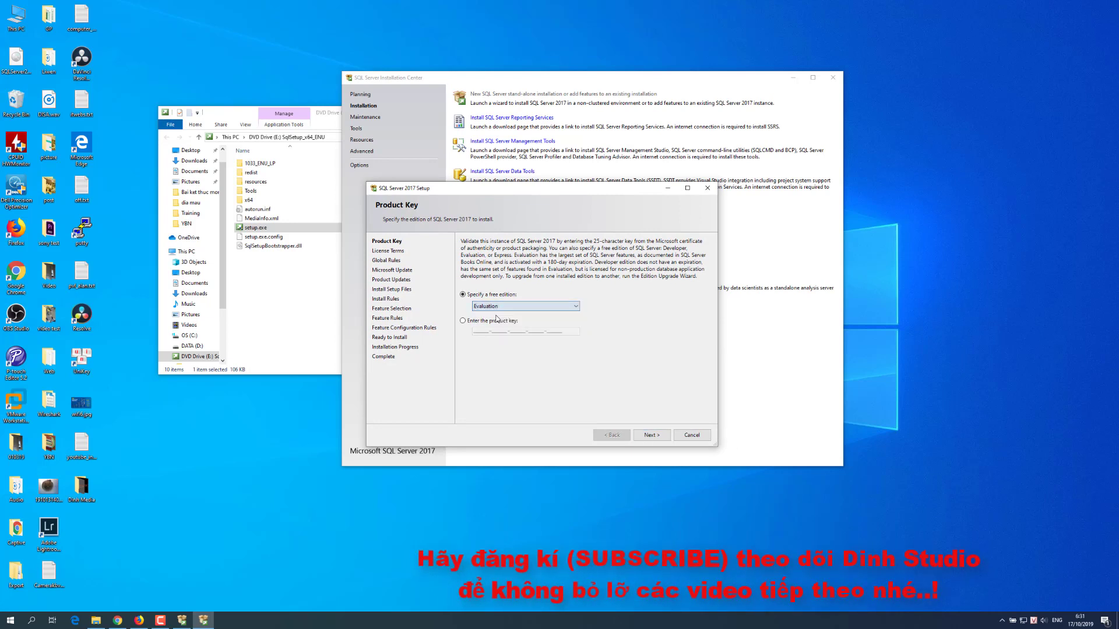
click(490, 308)
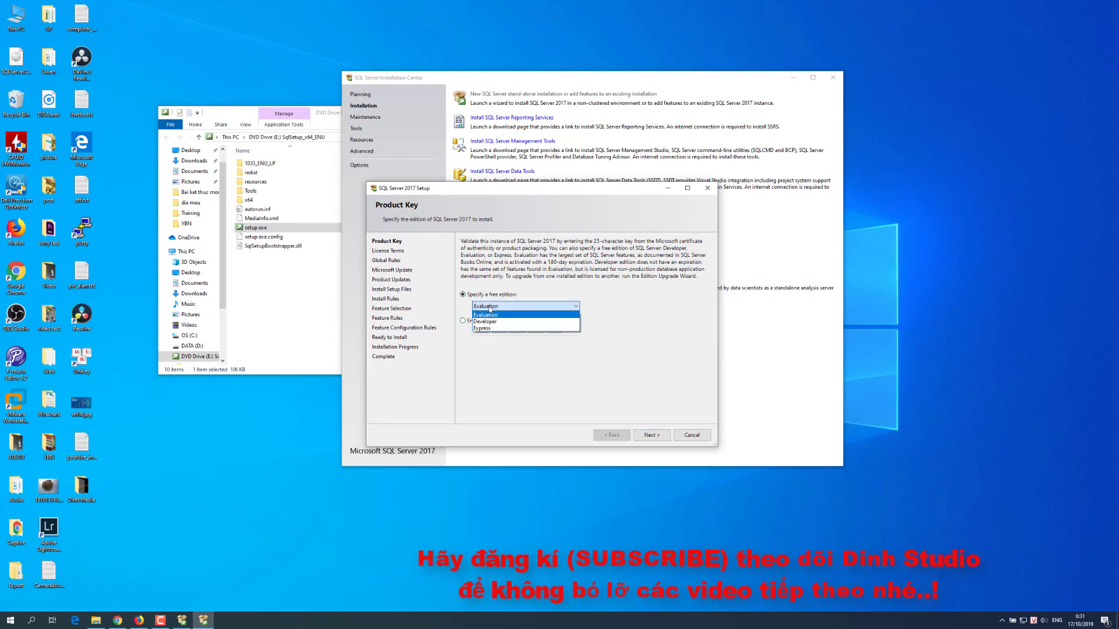
click(488, 328)
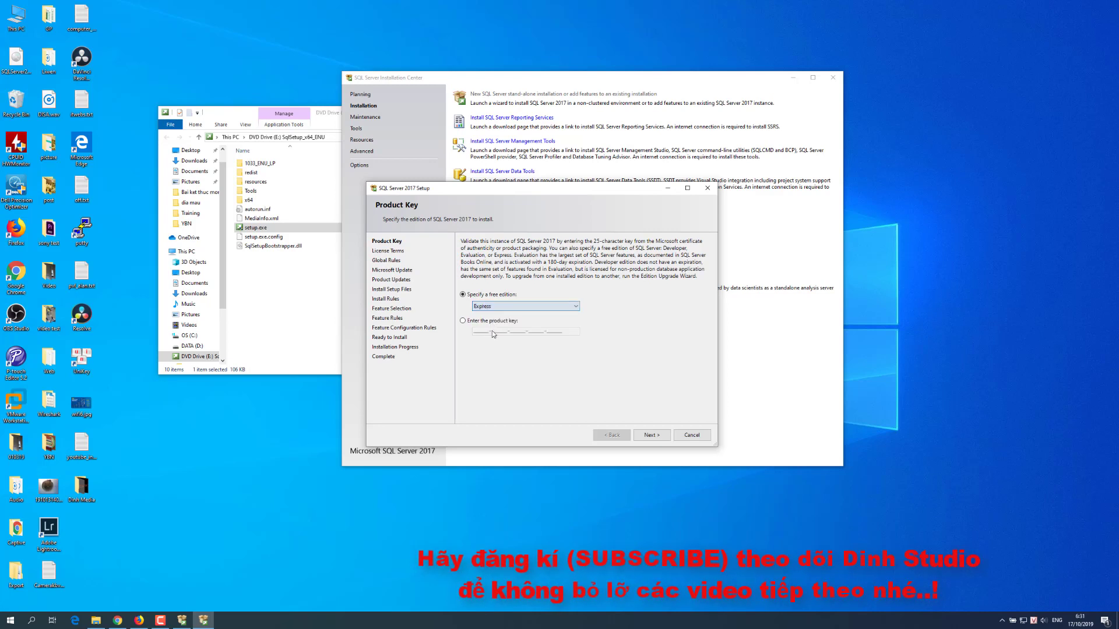
click(494, 308)
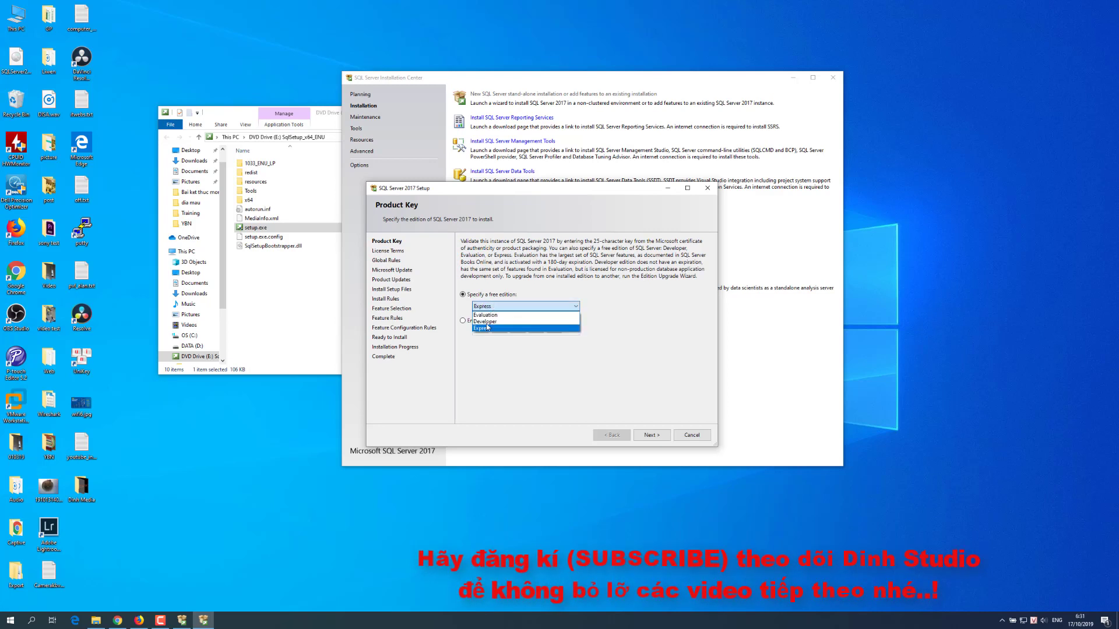
click(483, 323)
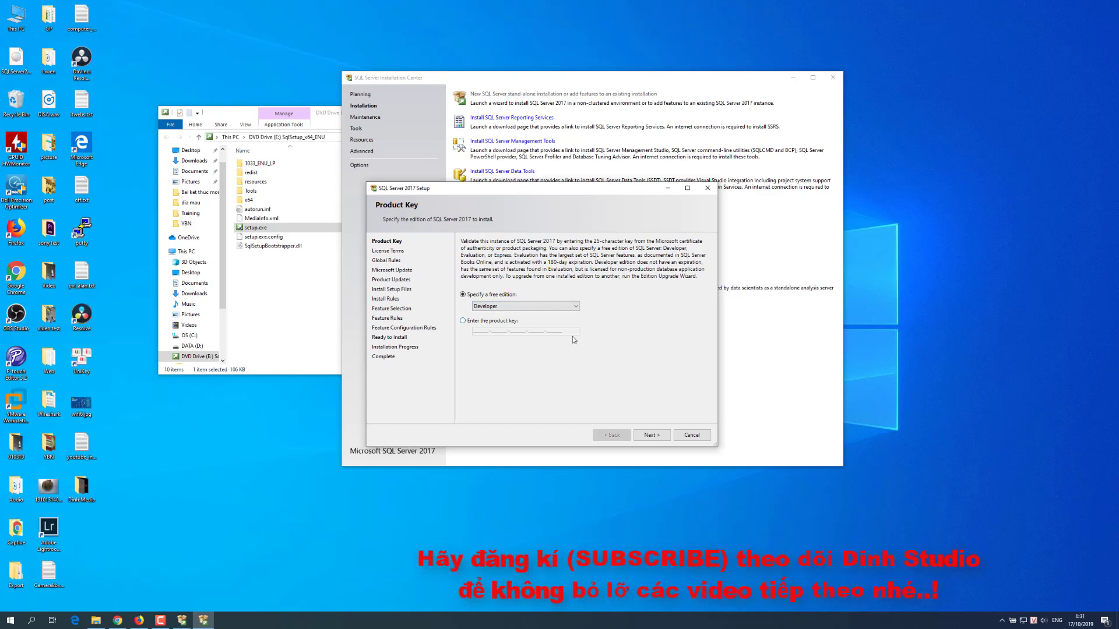
click(651, 436)
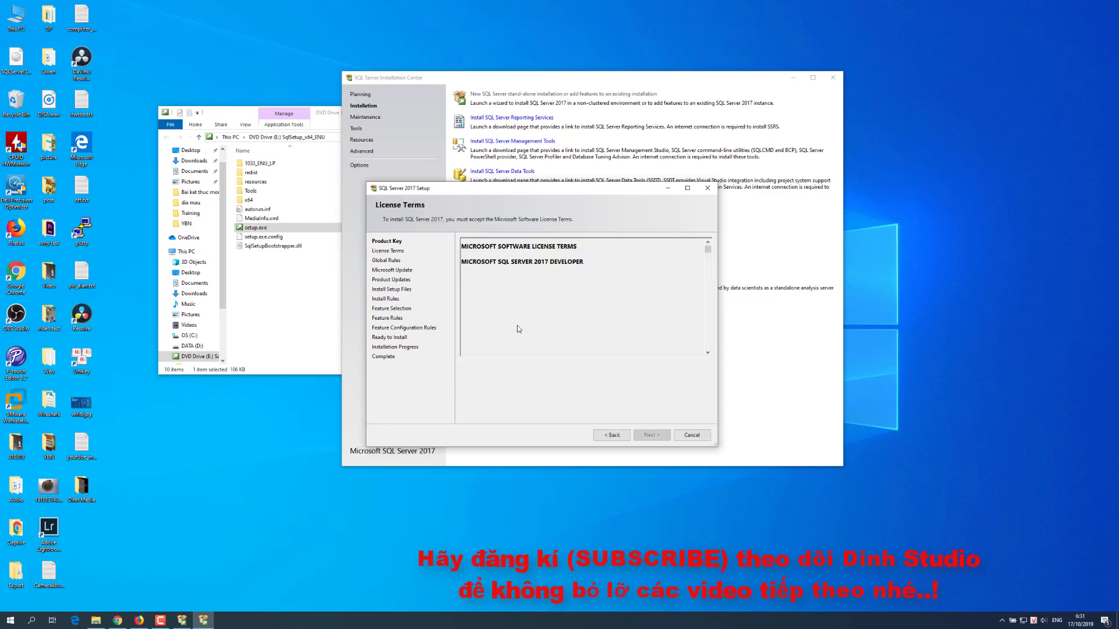
Step: Accept the license terms, skip Microsoft Update and continue once Install Rules pass
click(469, 386)
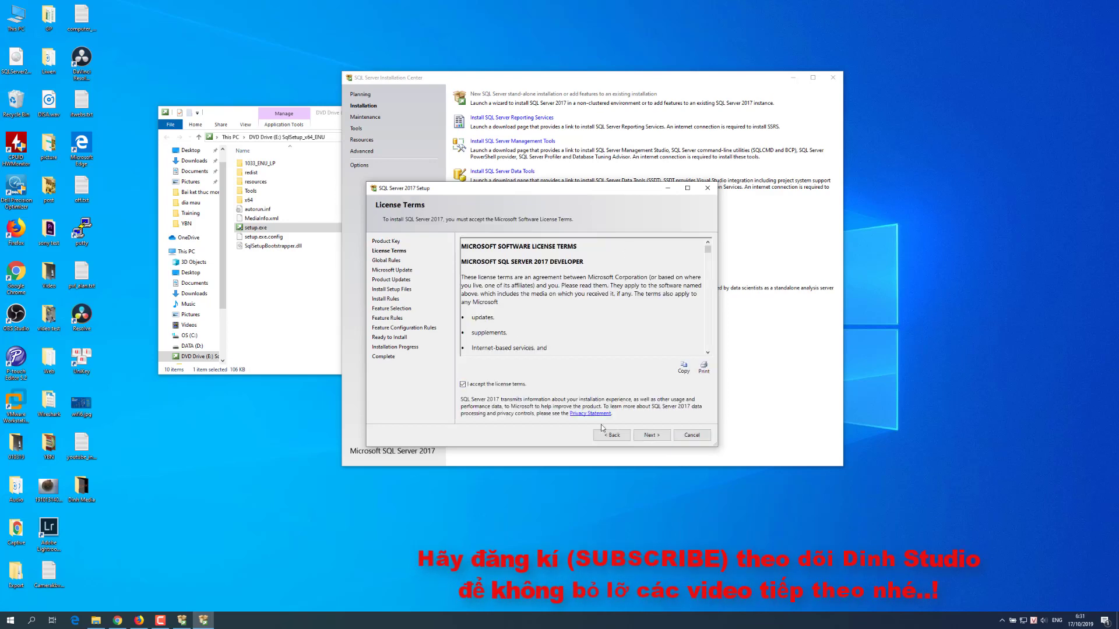
click(652, 436)
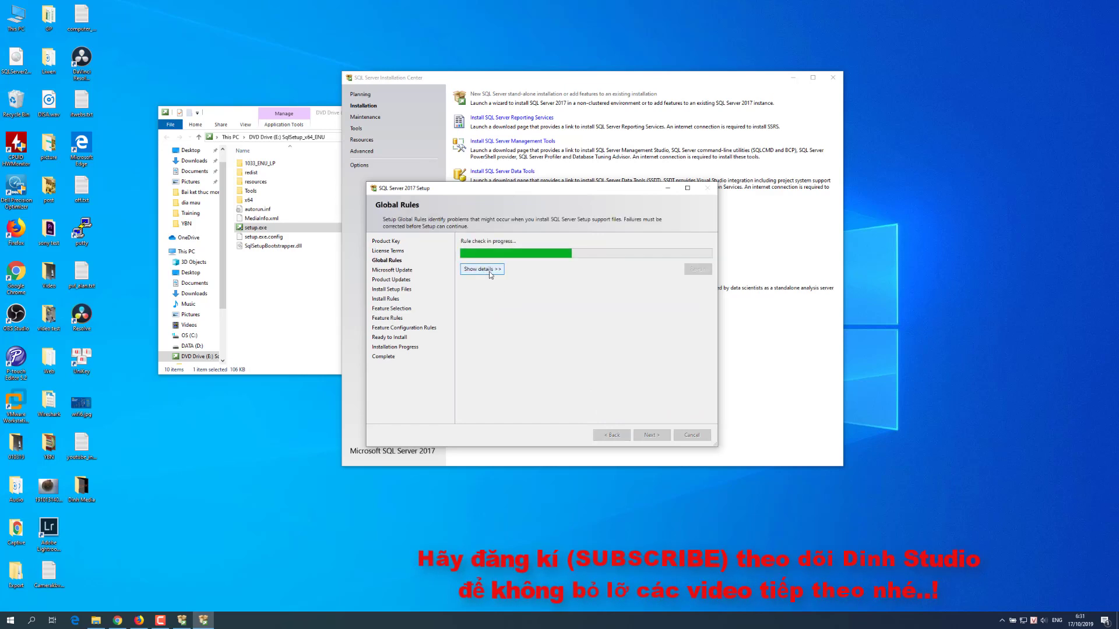
click(485, 269)
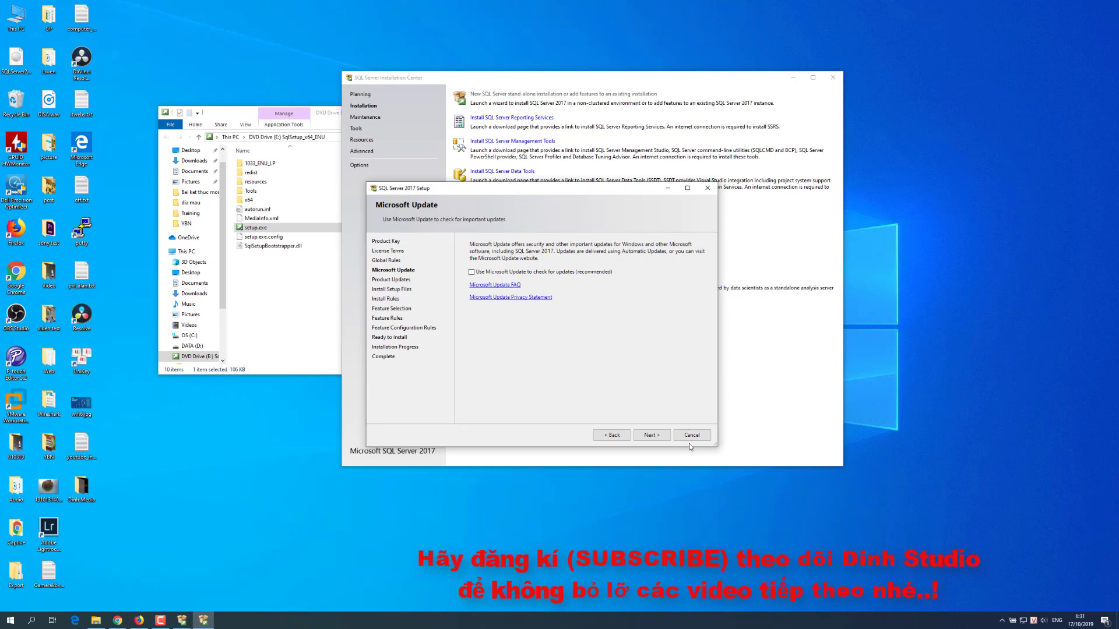
click(661, 439)
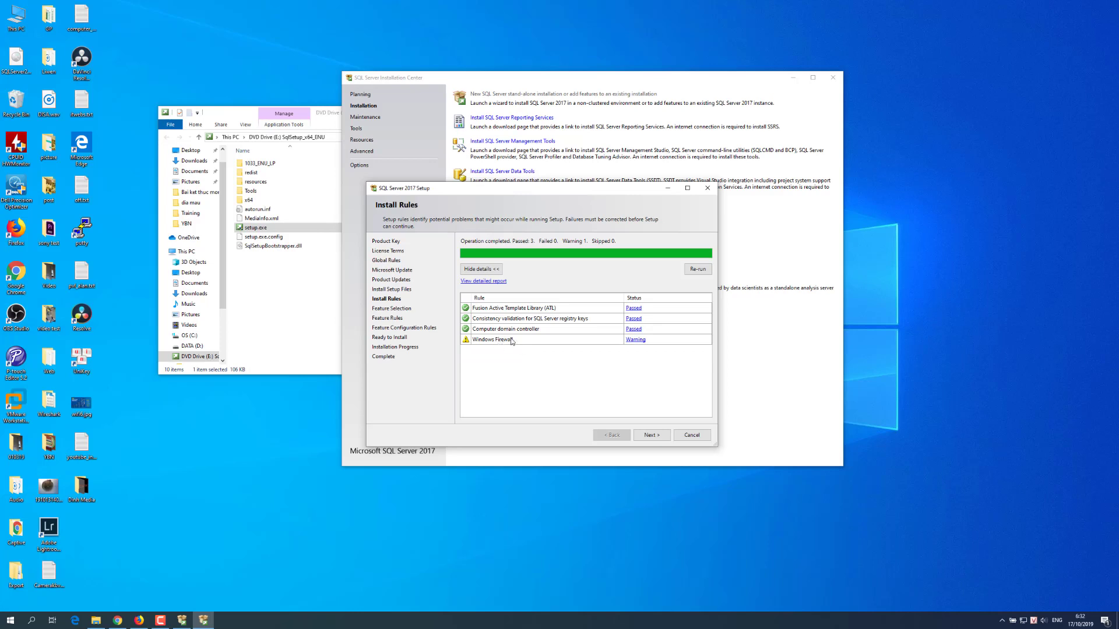
click(646, 435)
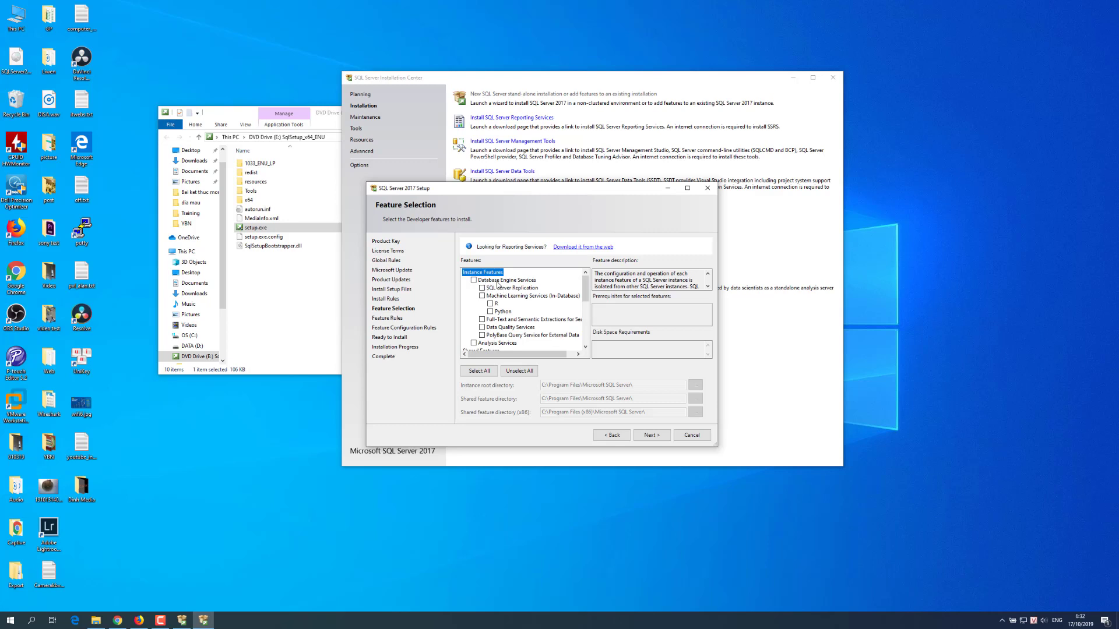
Step: Tick Database Engine Services, Data Quality Services, Full-Text Extractions and Analysis Services
click(473, 280)
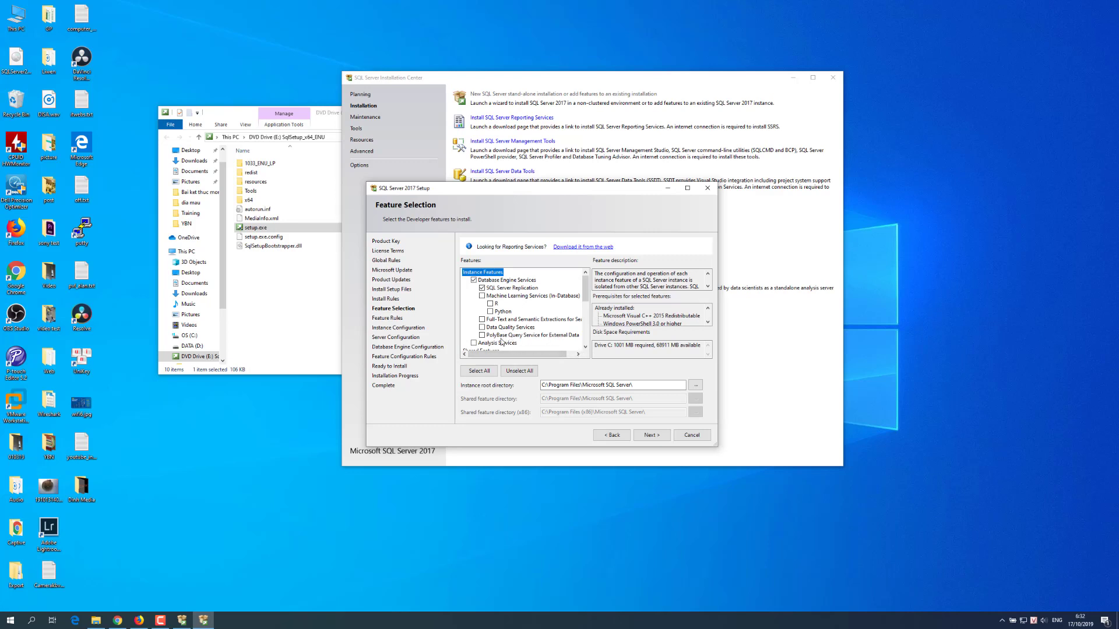
click(482, 328)
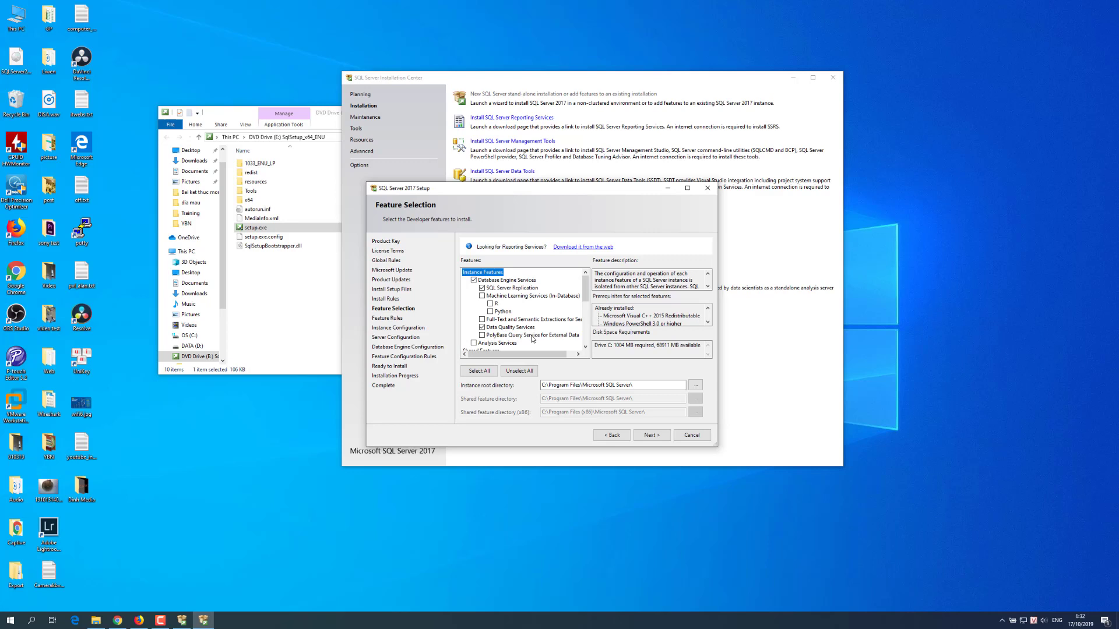
click(482, 319)
click(586, 347)
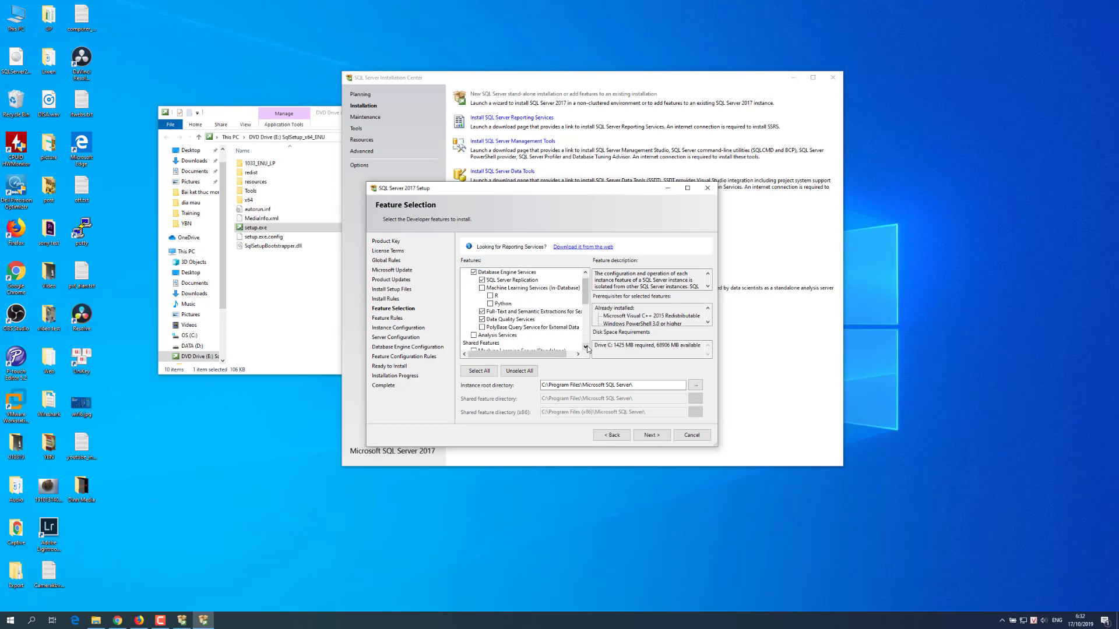
click(585, 347)
click(585, 347)
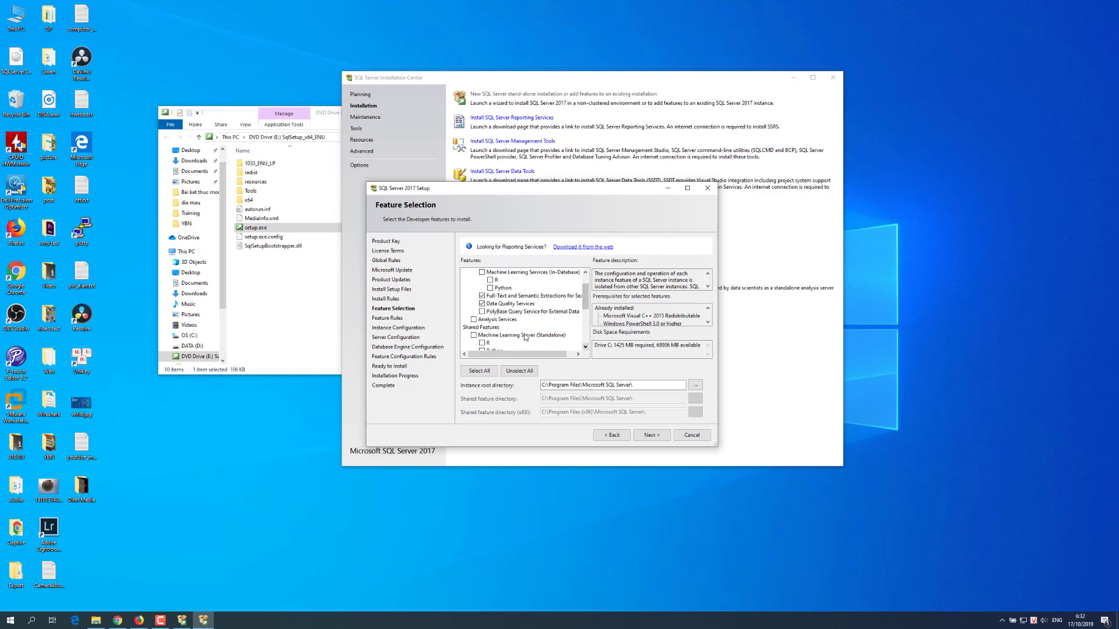
click(474, 320)
Step: Add Data Quality Client and Client Tools Connectivity to the feature selection
click(585, 347)
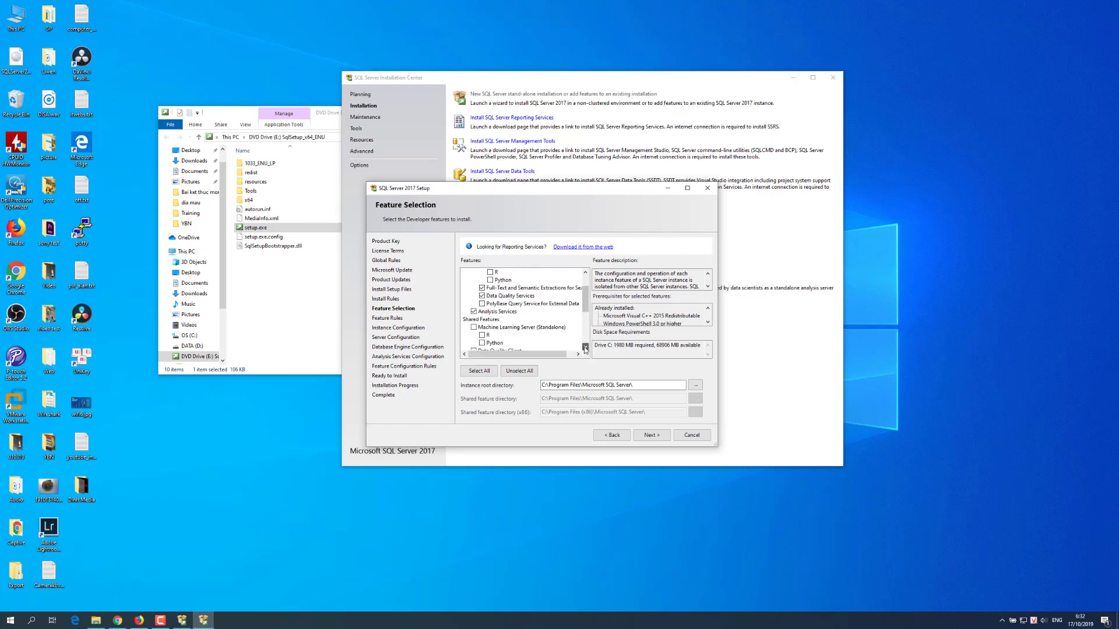
click(585, 347)
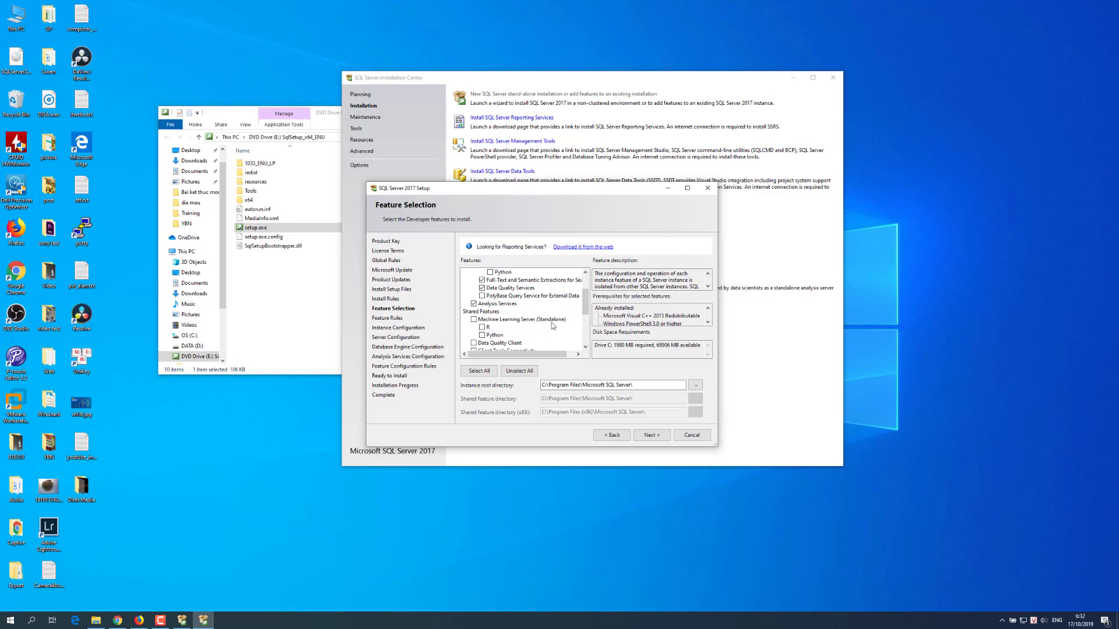
click(585, 346)
click(586, 346)
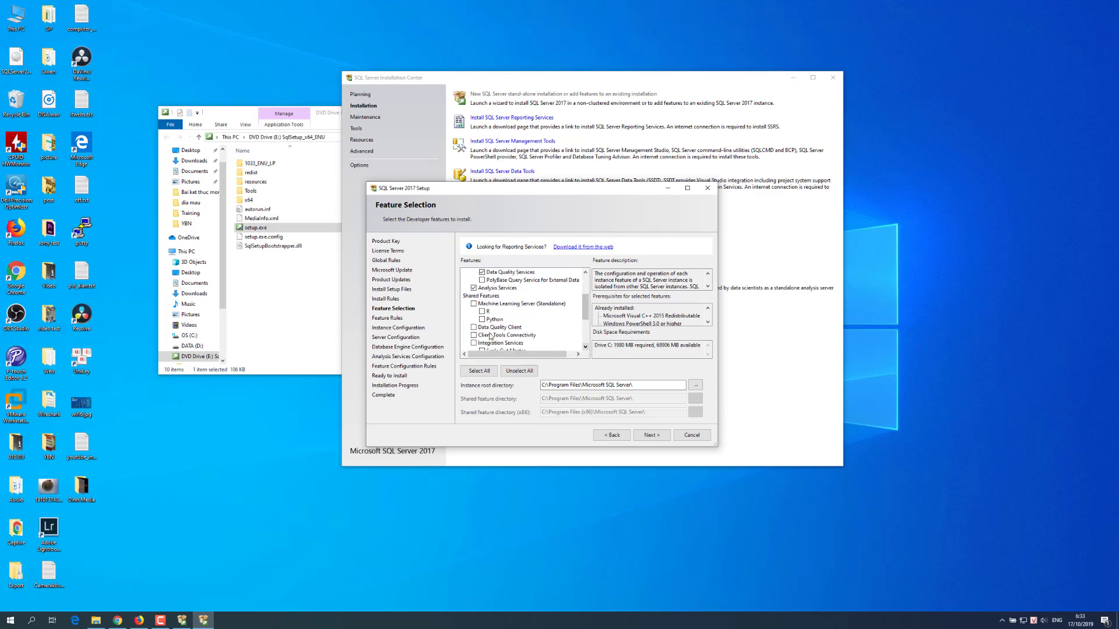
click(474, 328)
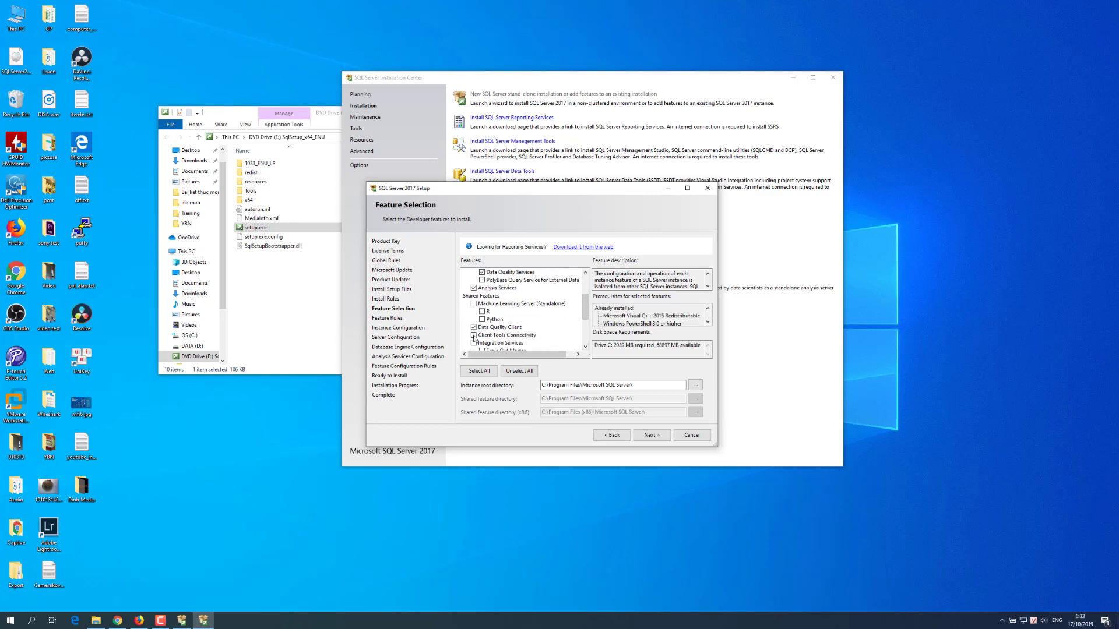
click(585, 346)
click(585, 346)
click(586, 347)
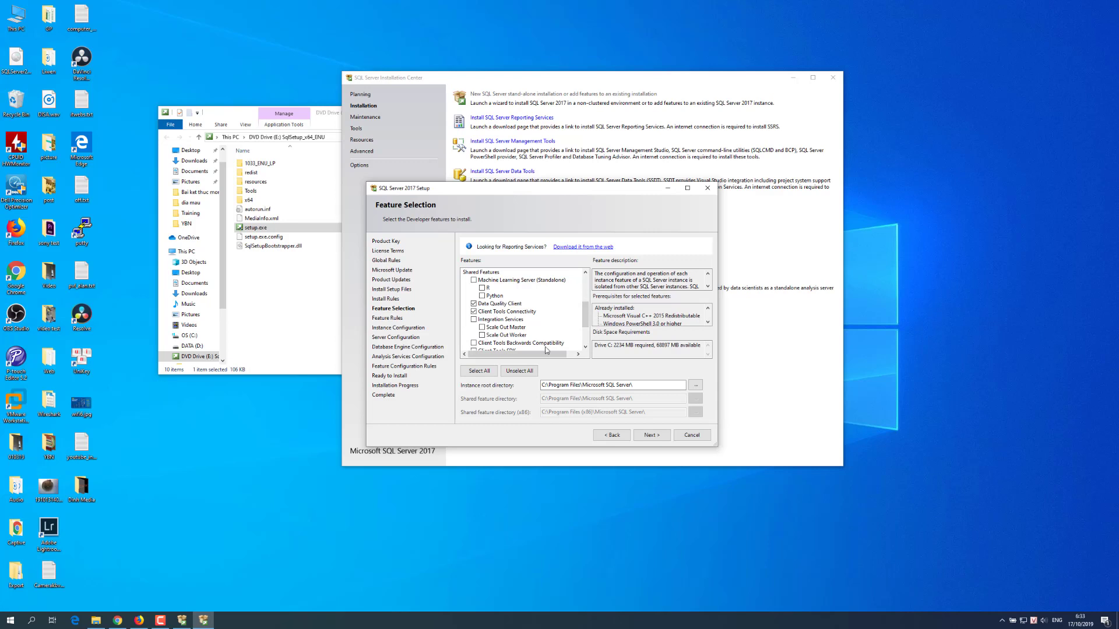
click(585, 347)
click(586, 346)
click(586, 347)
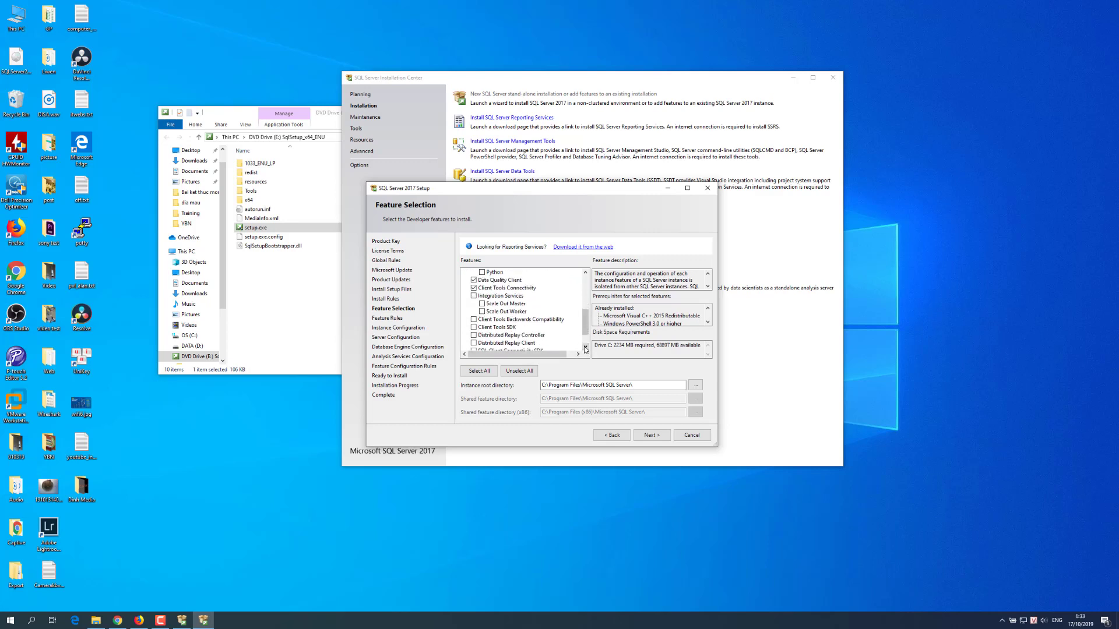
click(586, 348)
click(586, 347)
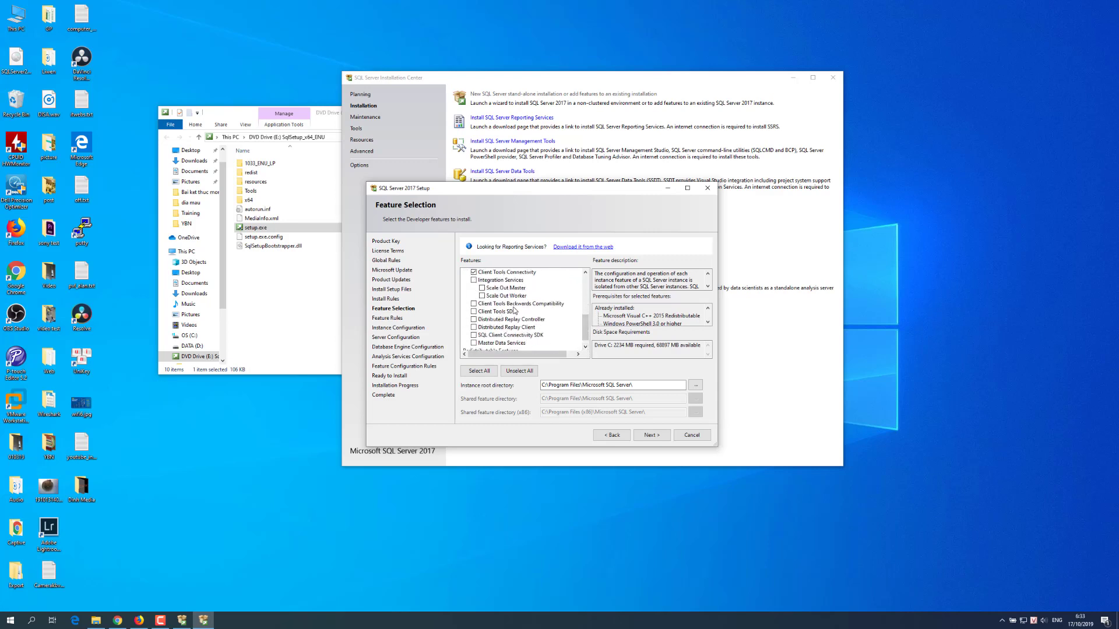
Step: Add Master Data Services, Client Connectivity SDK, Distributed Replay Client/Controller and Client Tools SDK, then continue
click(472, 281)
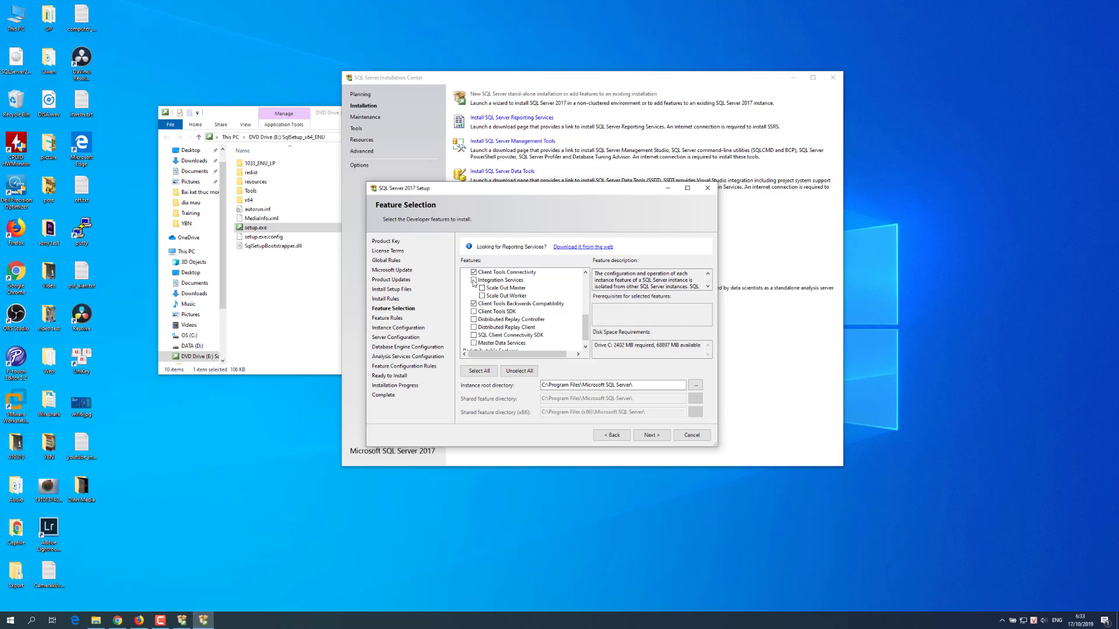
click(473, 281)
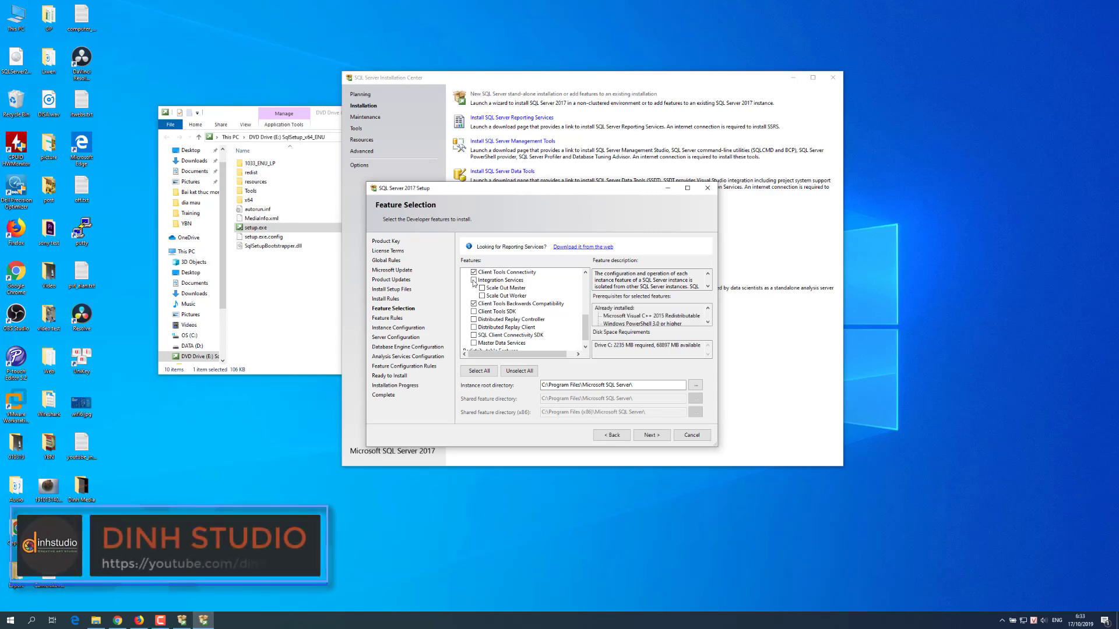
click(585, 347)
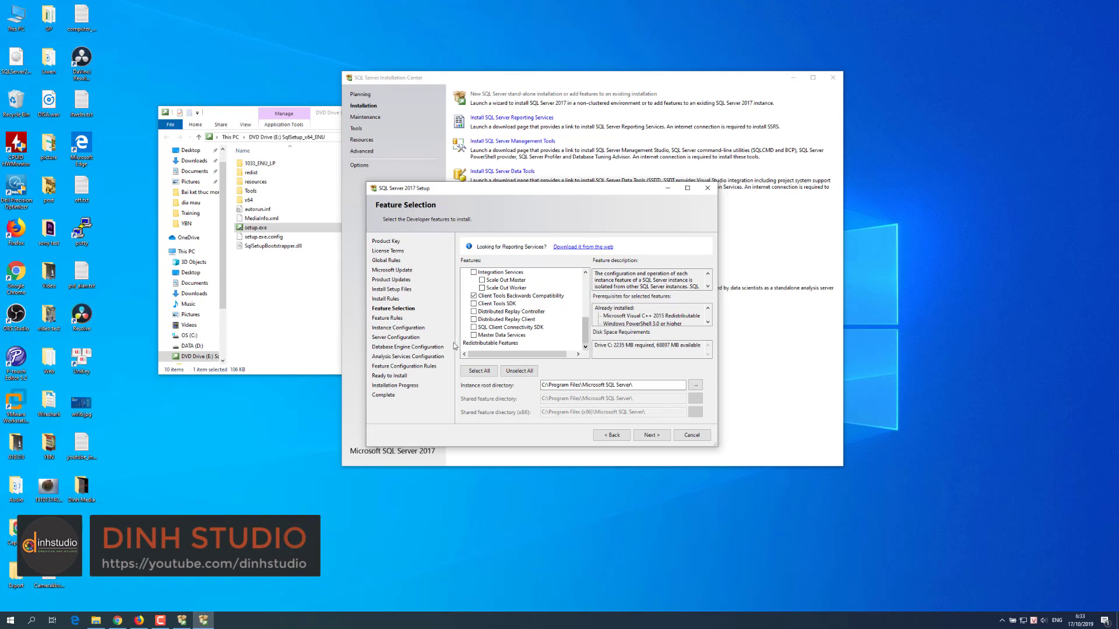
click(479, 335)
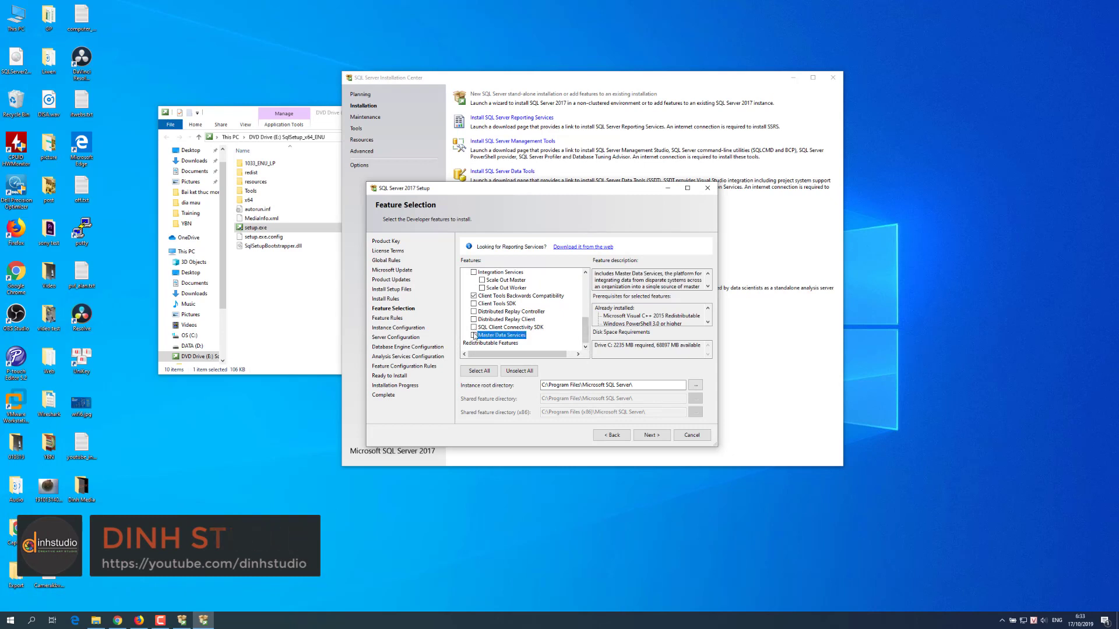
click(474, 335)
click(474, 326)
click(474, 319)
click(474, 311)
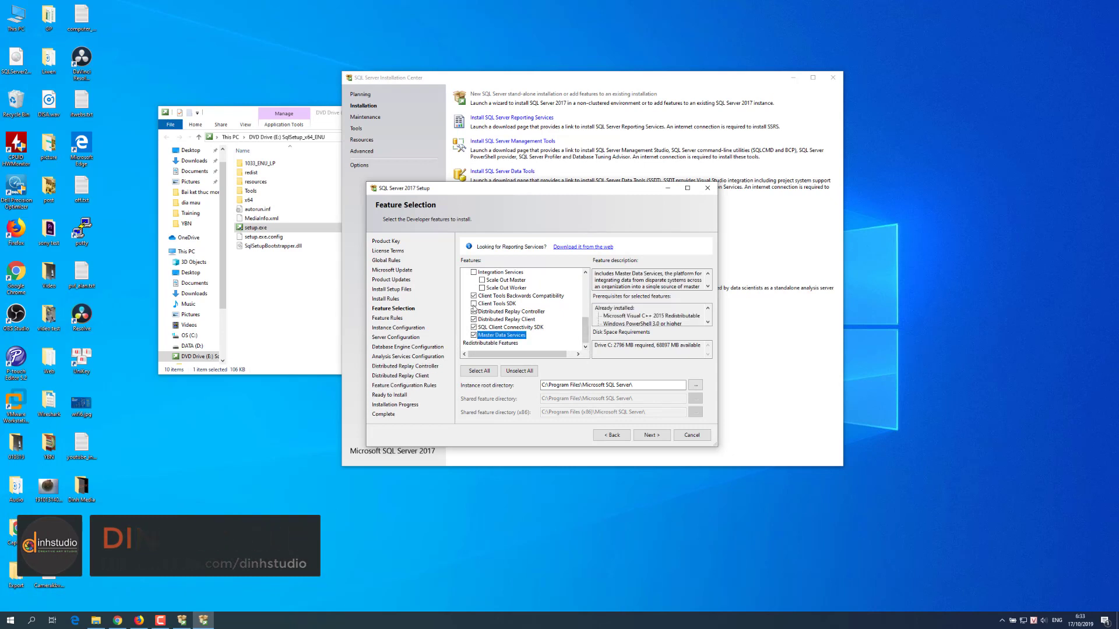
click(473, 304)
drag(582, 330, 575, 304)
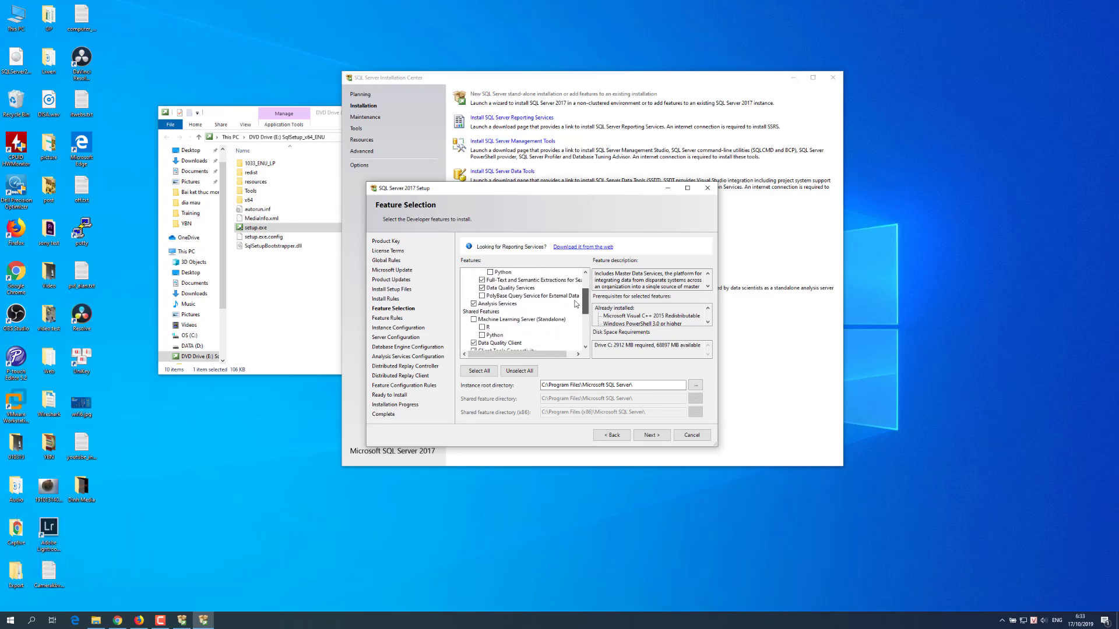
scroll(575, 304, down, 4)
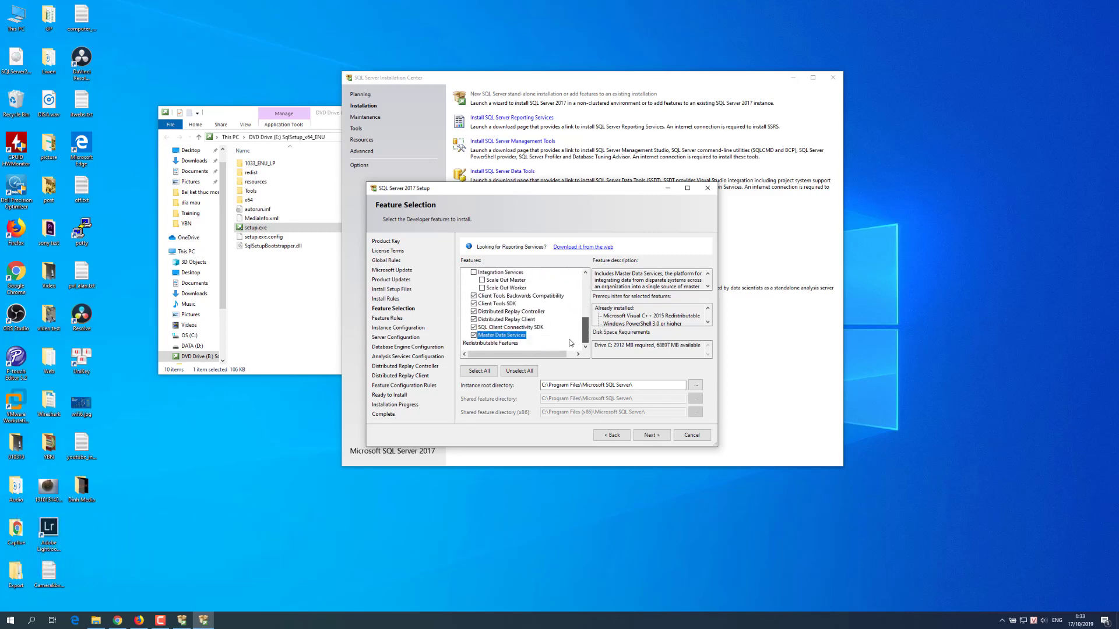
click(651, 434)
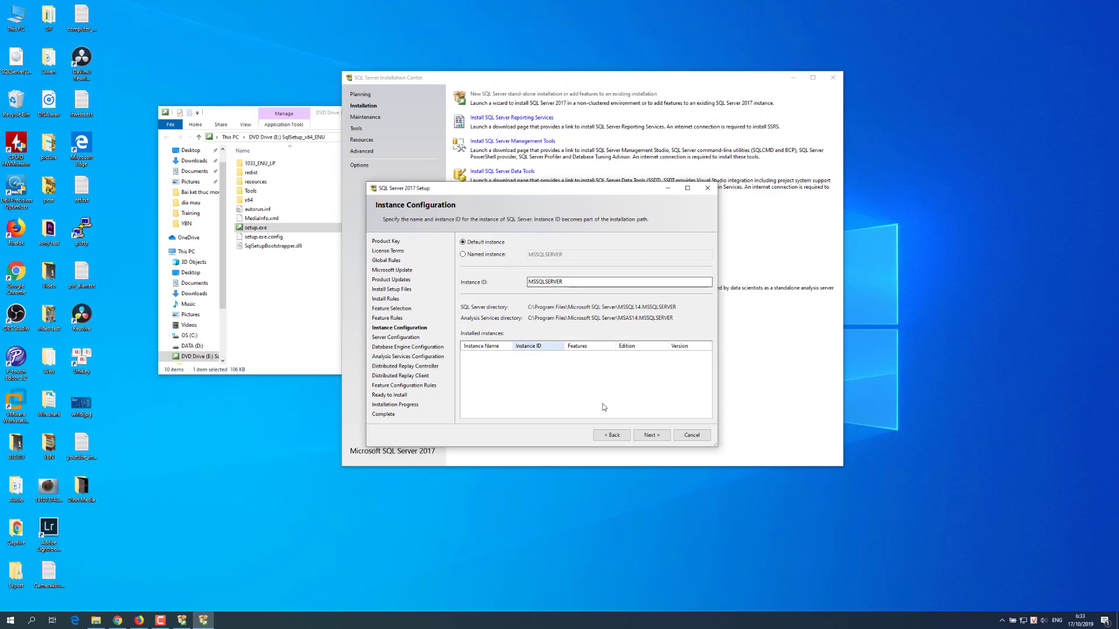
Step: Keep the default MSSQLSERVER instance and continue to Server Configuration
click(647, 438)
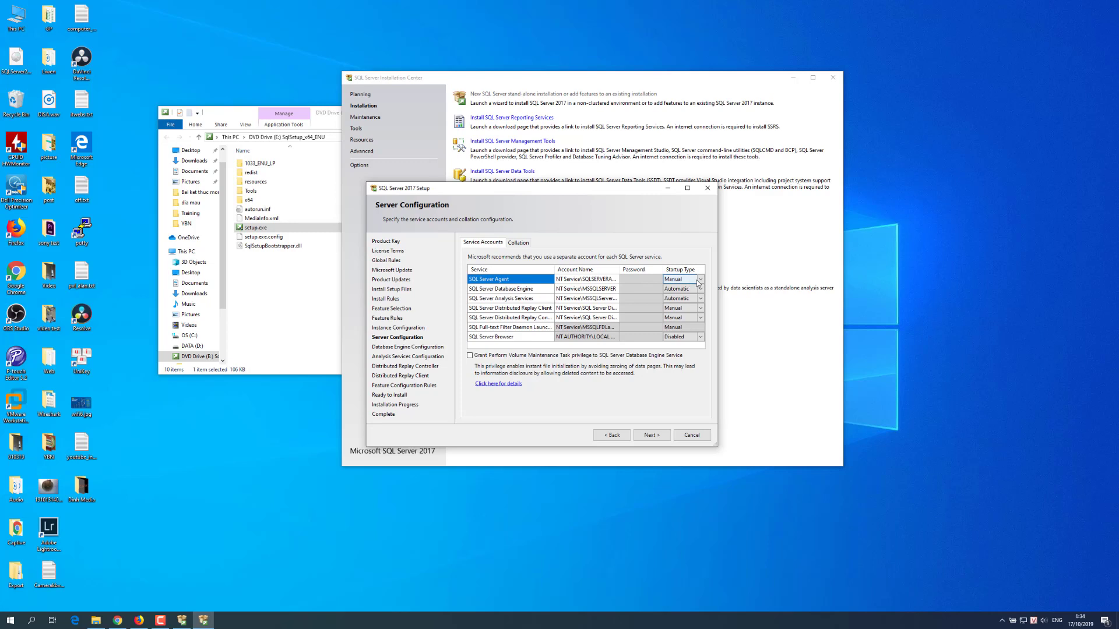
Step: Leave SQL Server Agent on Manual startup with its default account and continue
click(699, 281)
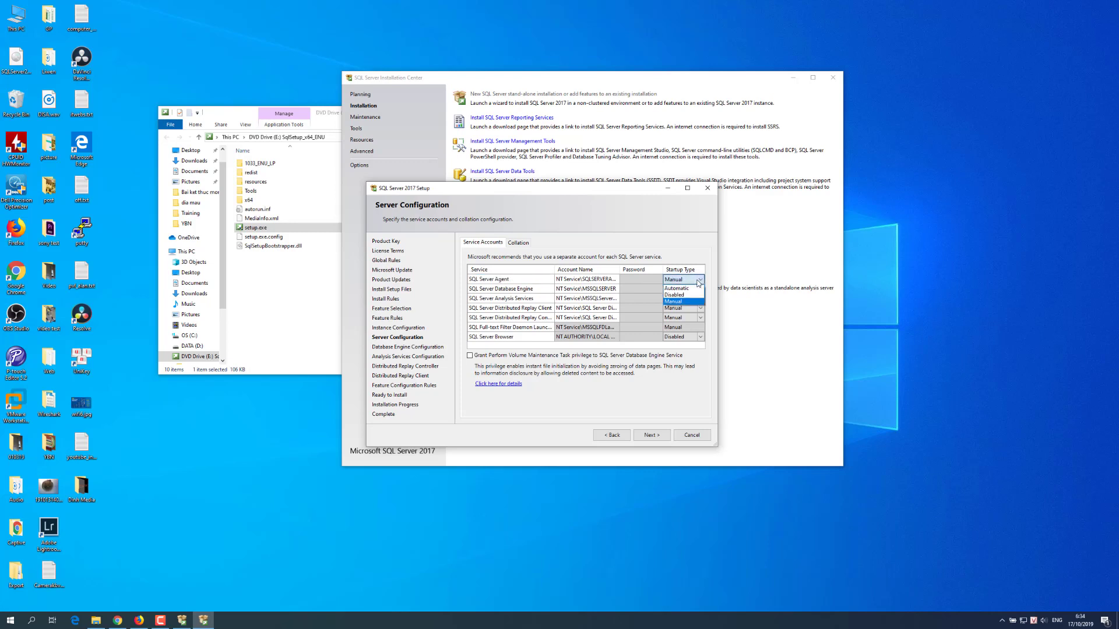
click(695, 243)
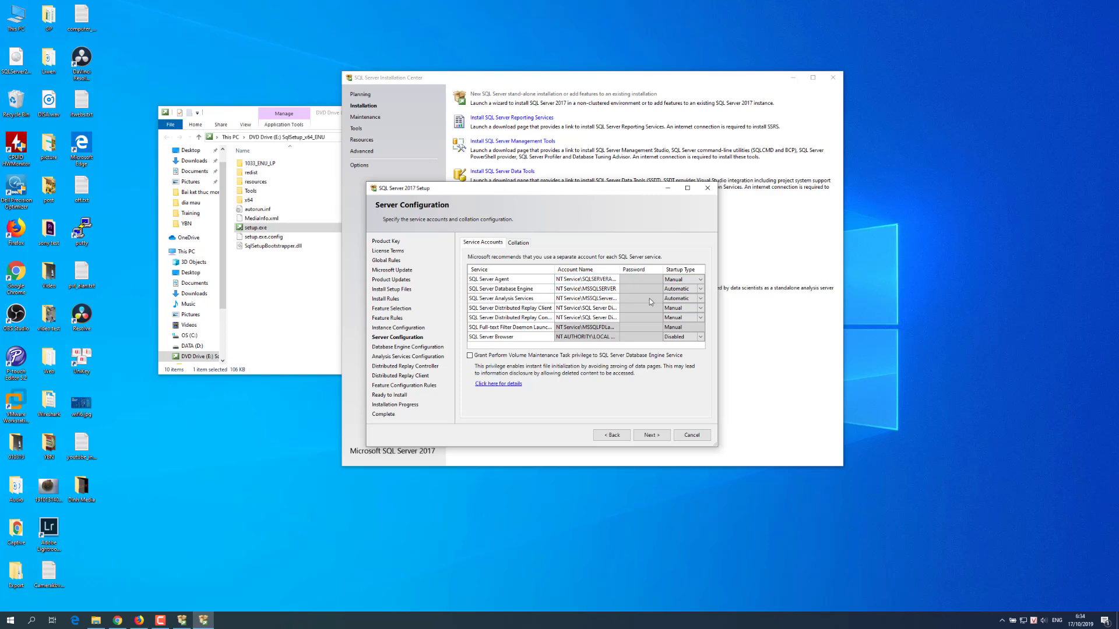
click(651, 281)
click(576, 281)
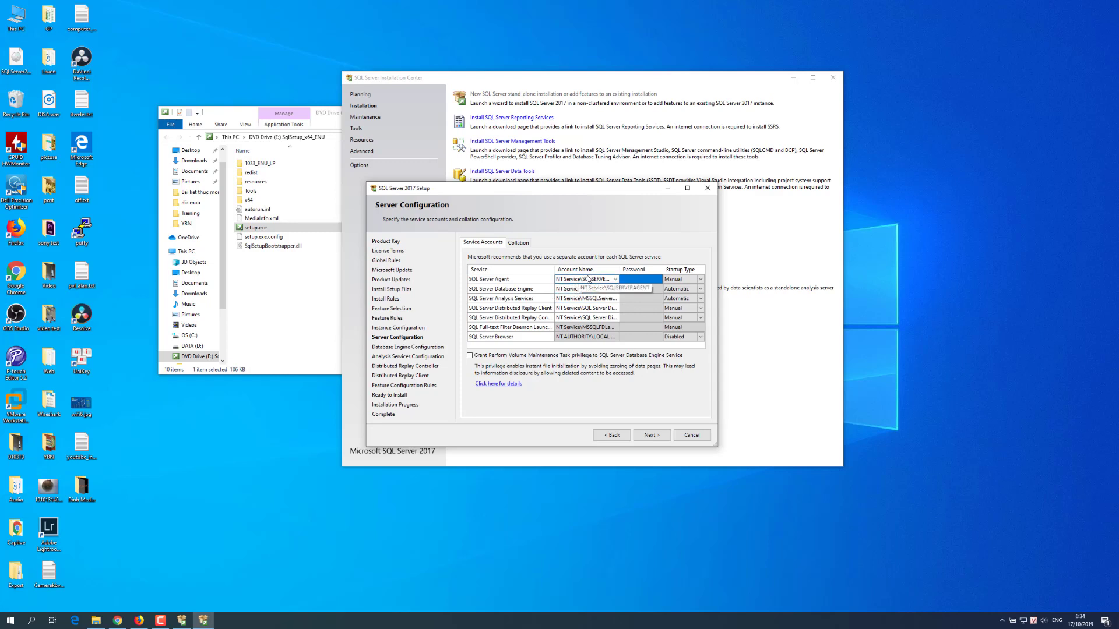
click(635, 283)
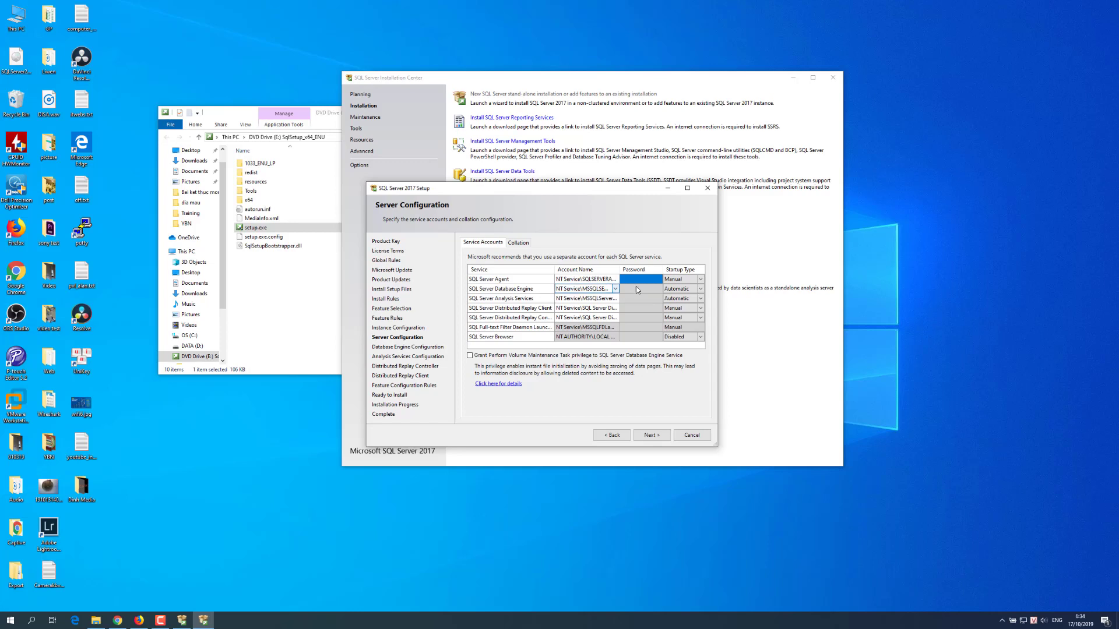
click(652, 435)
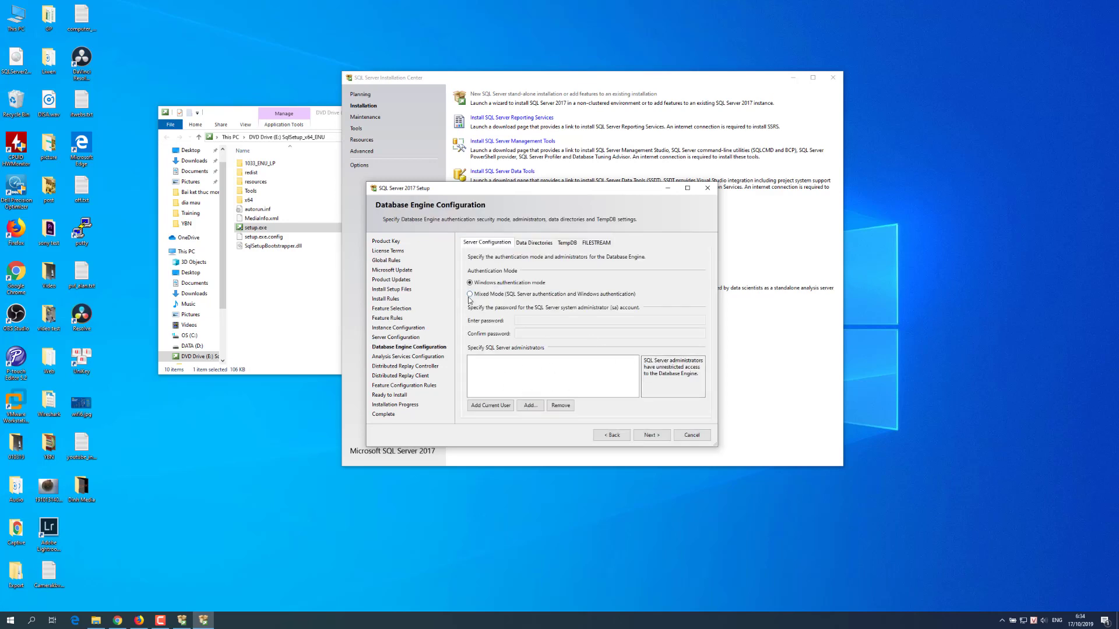
Step: Select Mixed Mode, add the current user as administrator, and enter and confirm the sa password
click(470, 296)
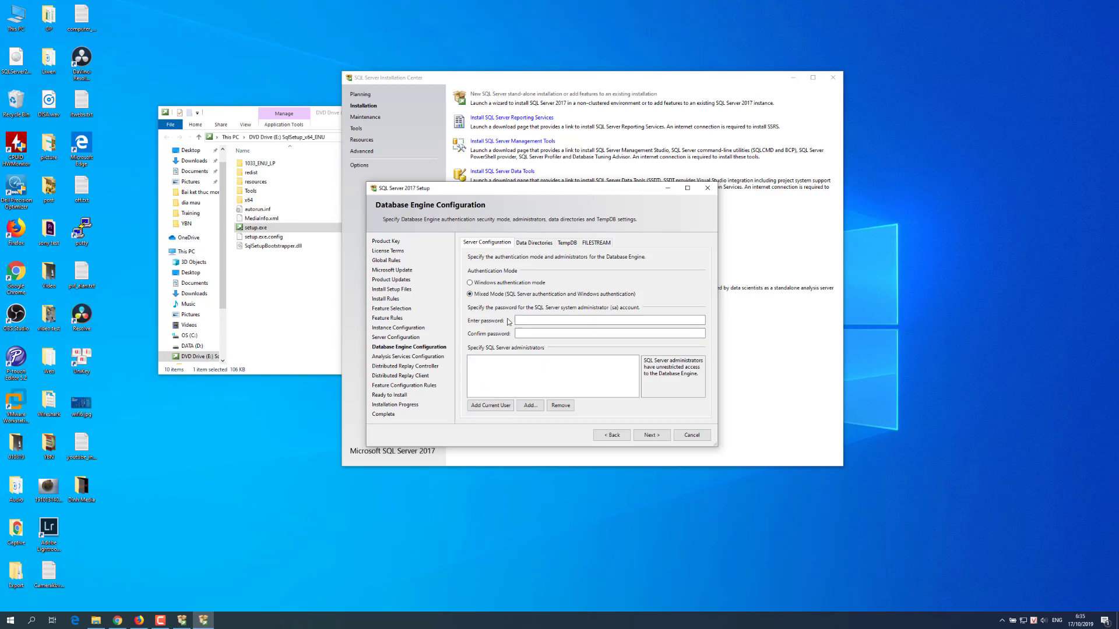
click(490, 405)
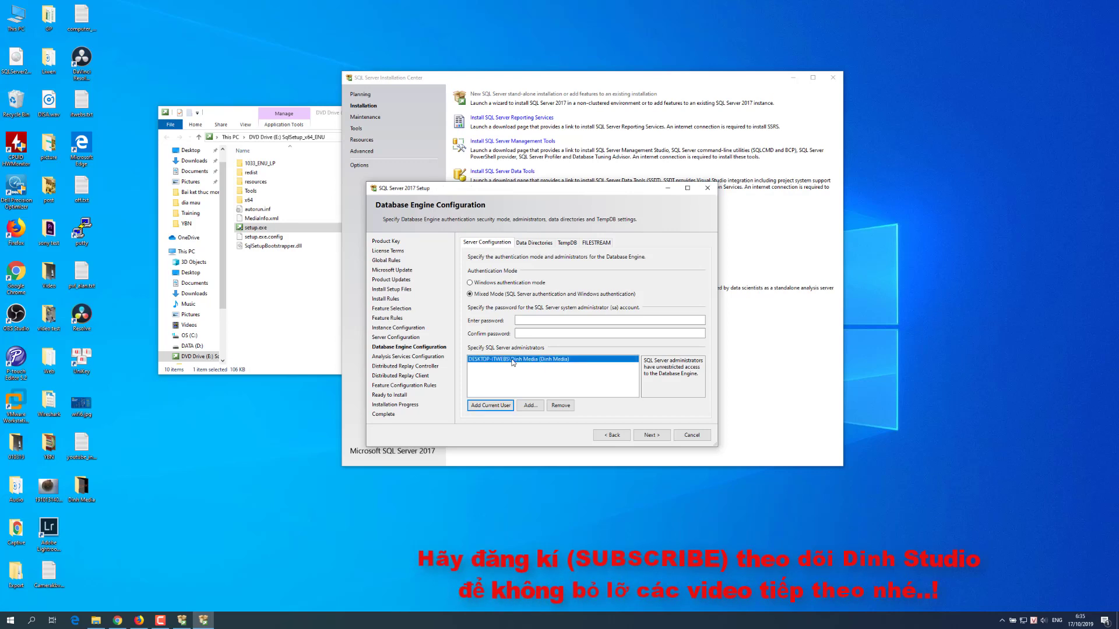
click(563, 322)
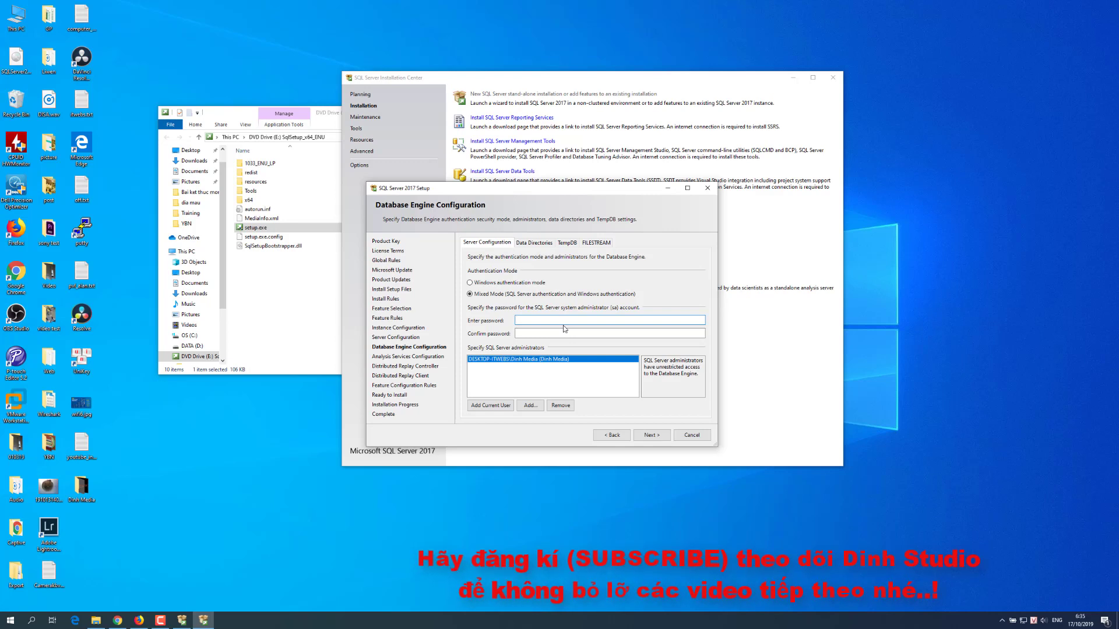
text(123456789)
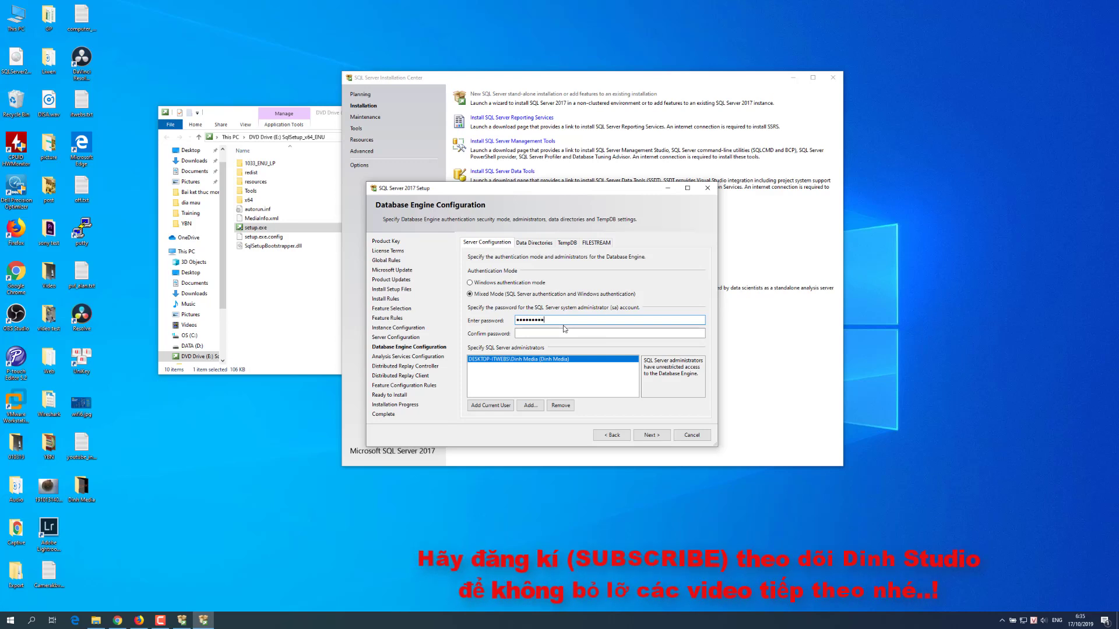
key(Tab)
text(1234567)
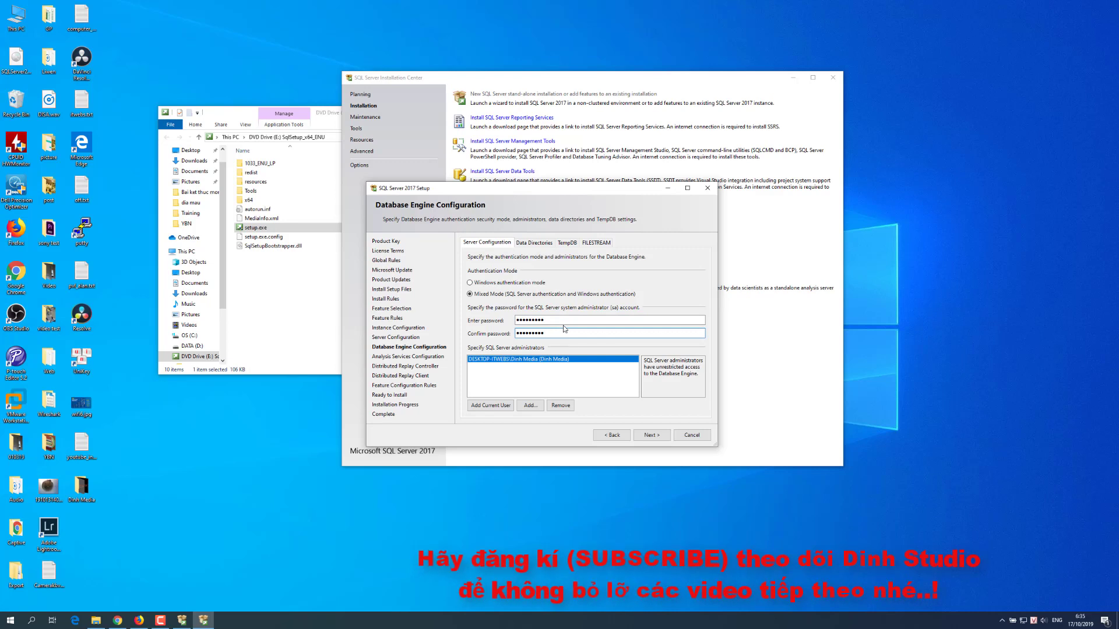
text(89)
click(531, 243)
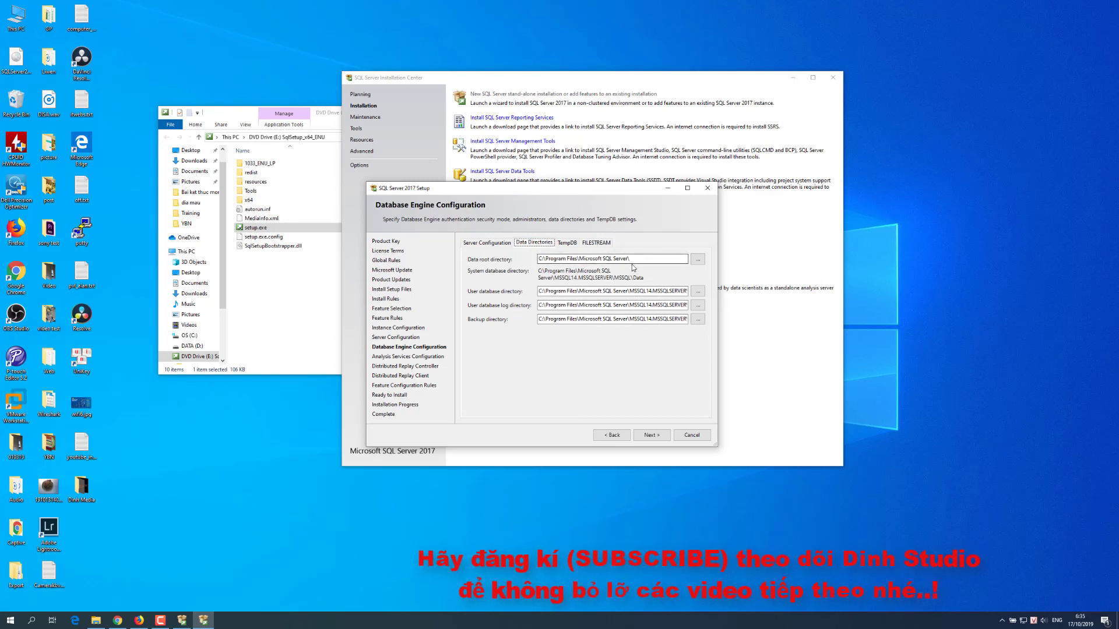
Step: Copy the 'Microsoft SQL Server' folder name from the Data root directory path
drag(629, 258, 580, 260)
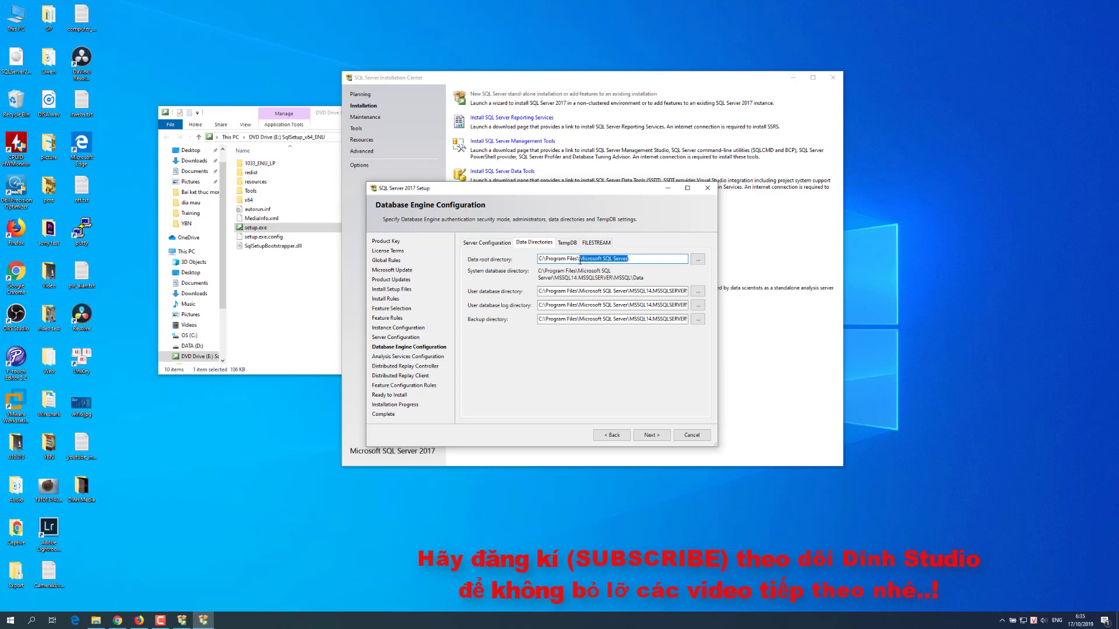
right_click(580, 260)
click(675, 302)
Step: Review the user database, log and backup directory paths, then switch to File Explorer
drag(659, 291, 733, 320)
click(639, 318)
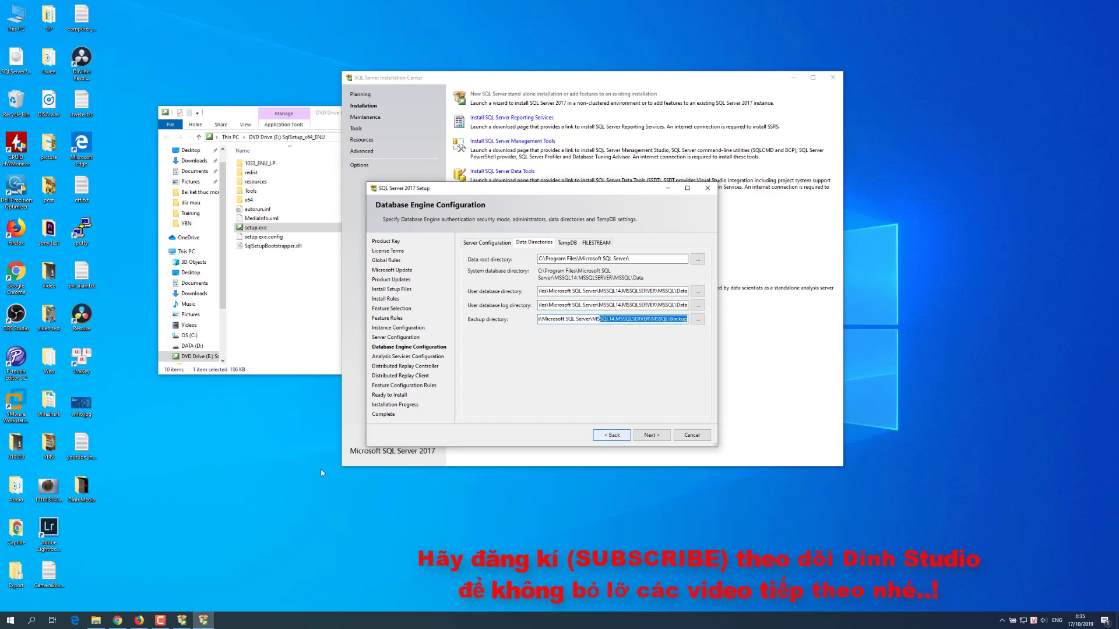
click(96, 620)
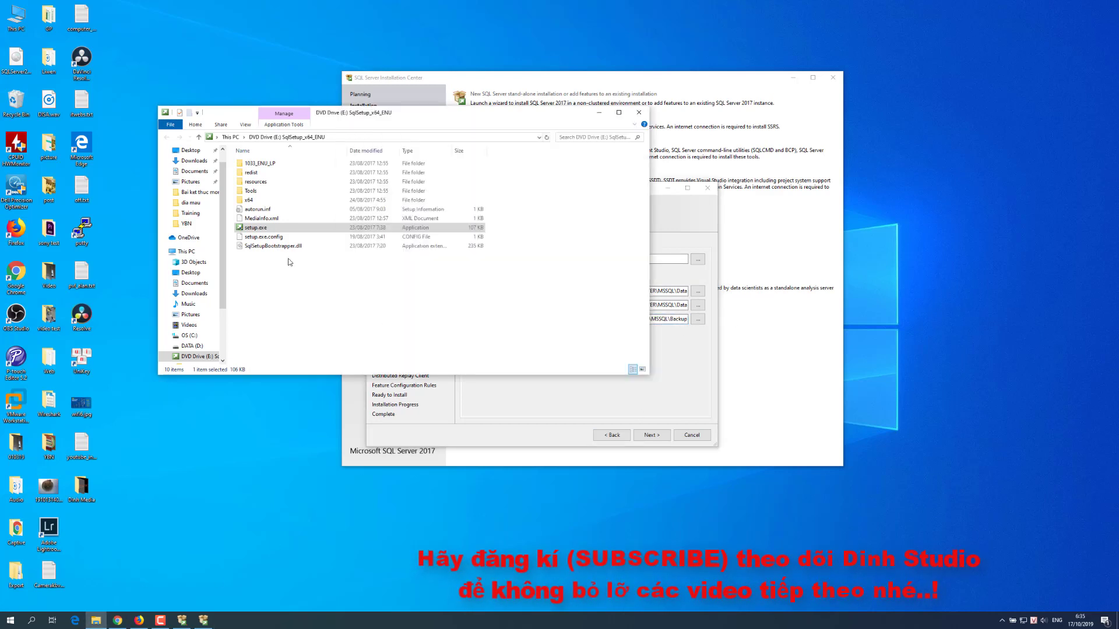
Step: Create a folder named 'Microsoft SQL Server' on DATA (D:) and open it
click(191, 346)
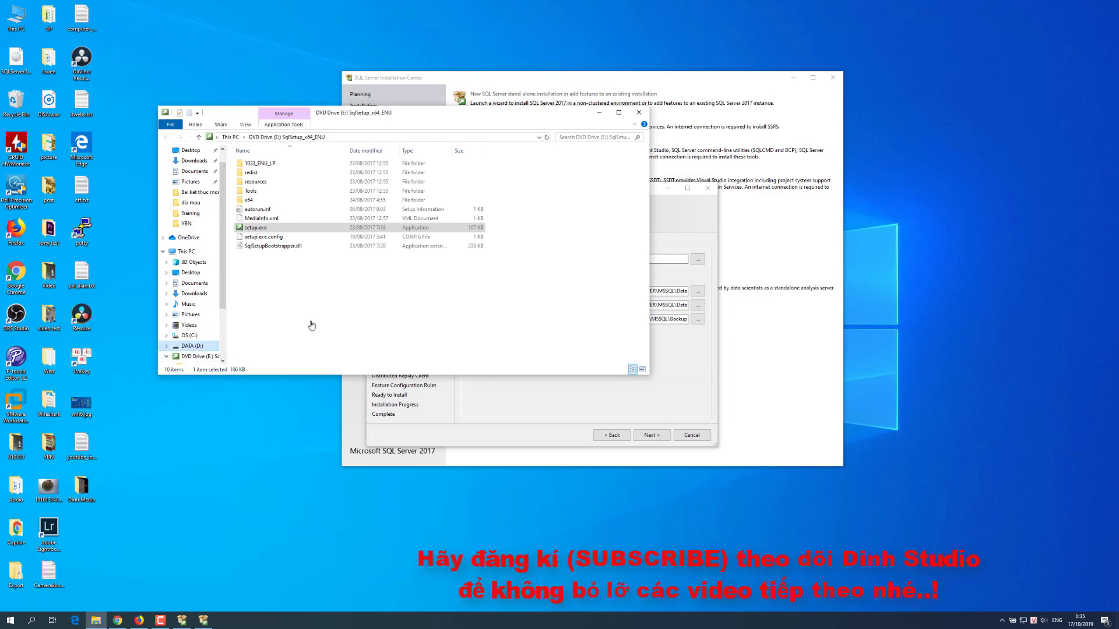
right_click(574, 250)
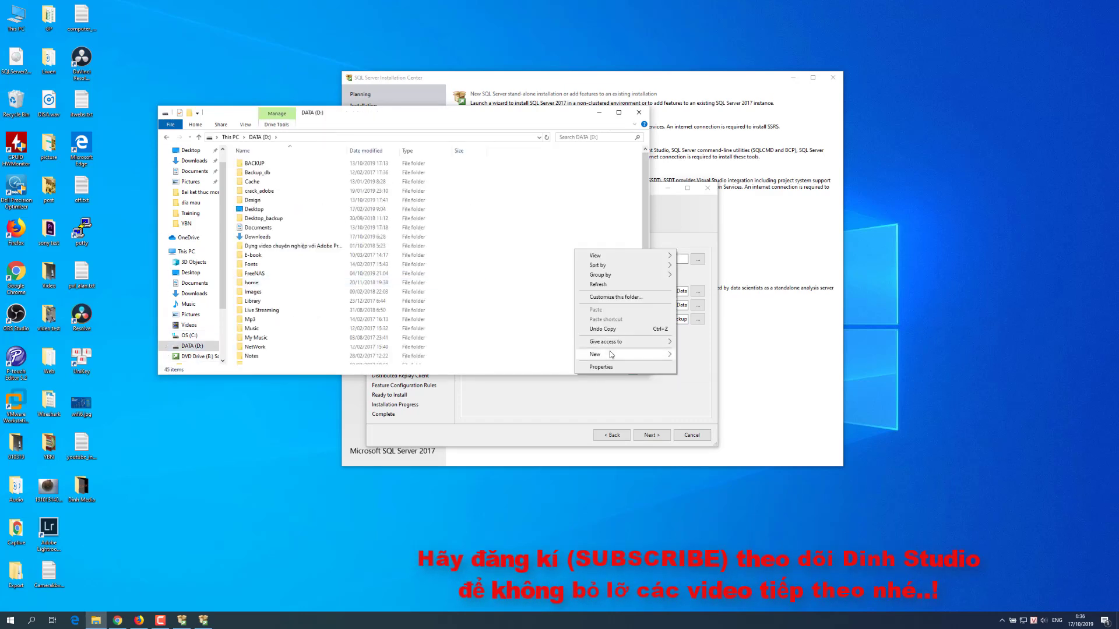
mouse_move(610, 354)
key(ctrl+shift+n)
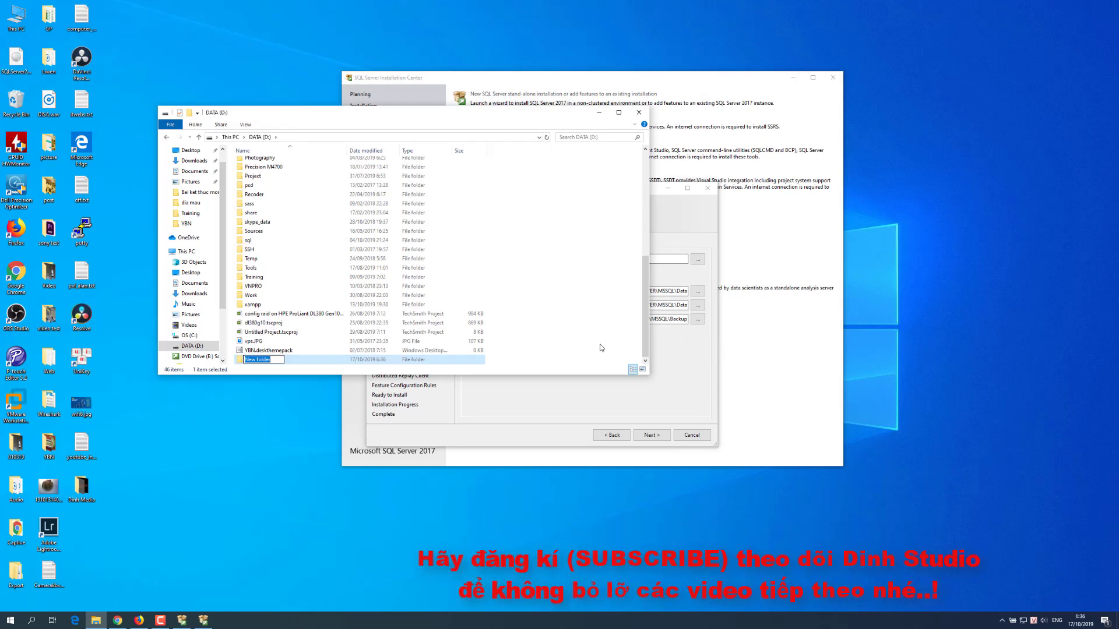
key(ctrl+v)
key(Return)
key(Return)
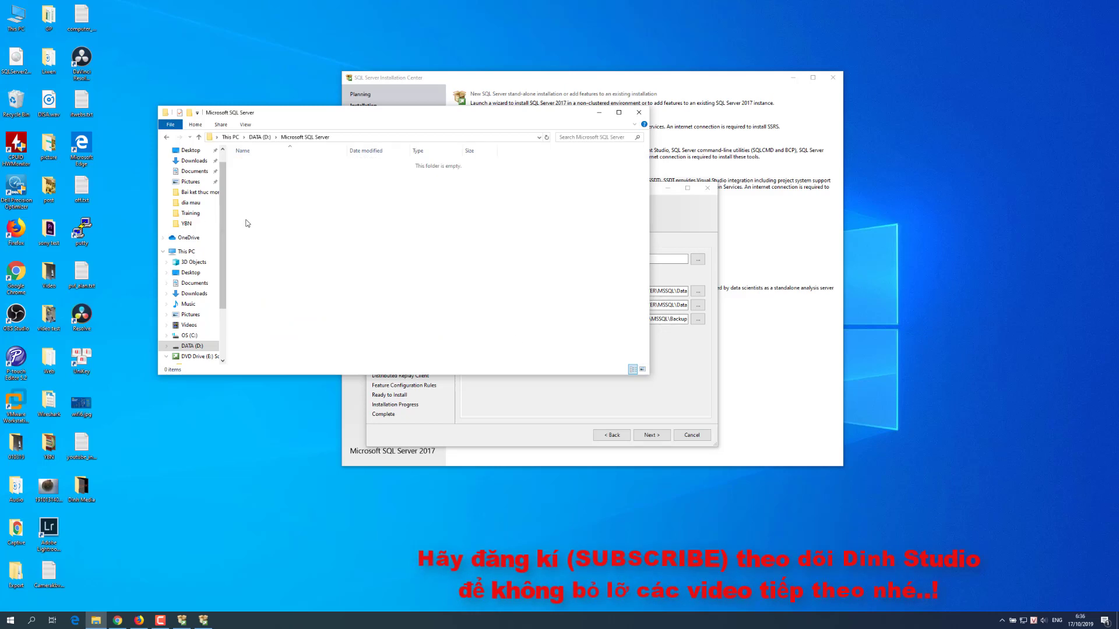
Step: Add a 'Data' subfolder inside Microsoft SQL Server
right_click(246, 222)
mouse_move(271, 325)
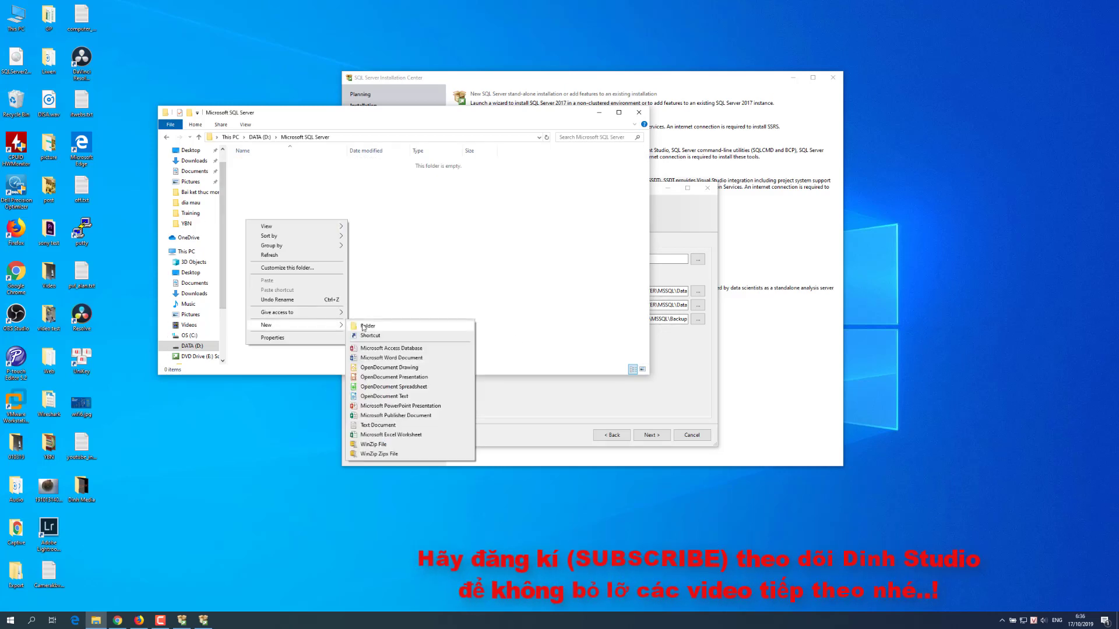
click(363, 327)
text(Data)
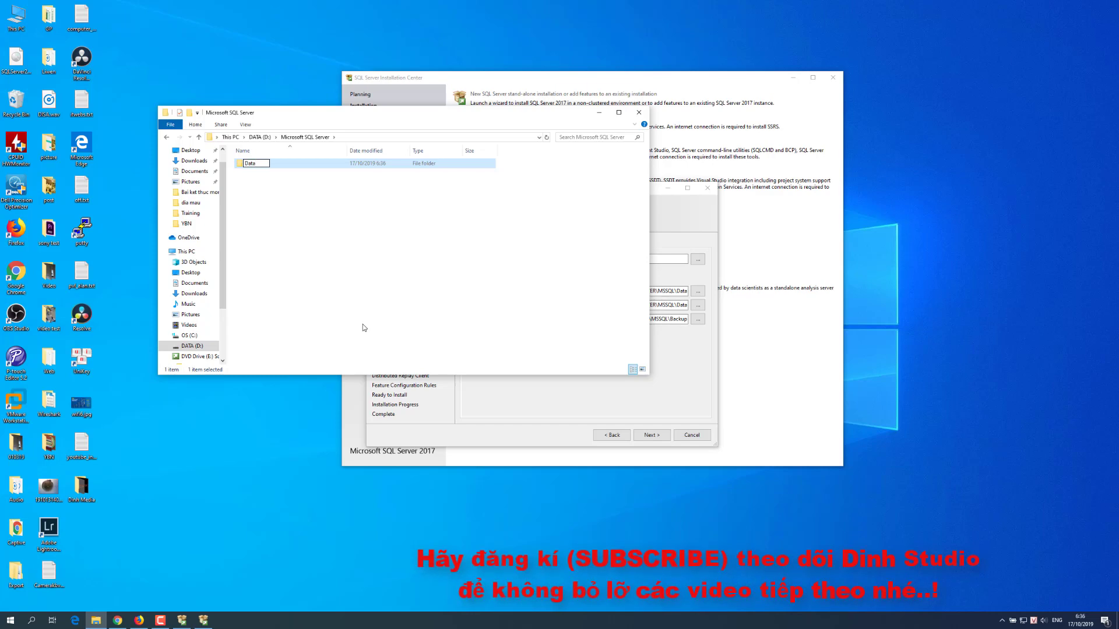
key(Return)
click(401, 250)
Step: Add a 'Backup' subfolder next to Data
drag(292, 119, 181, 225)
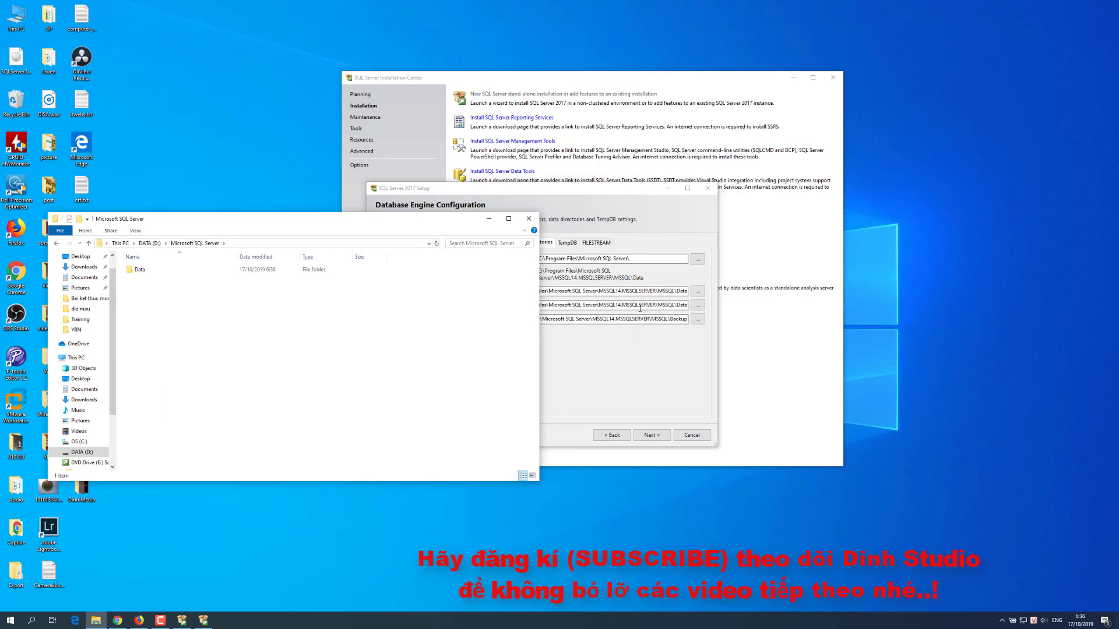
drag(376, 222, 446, 345)
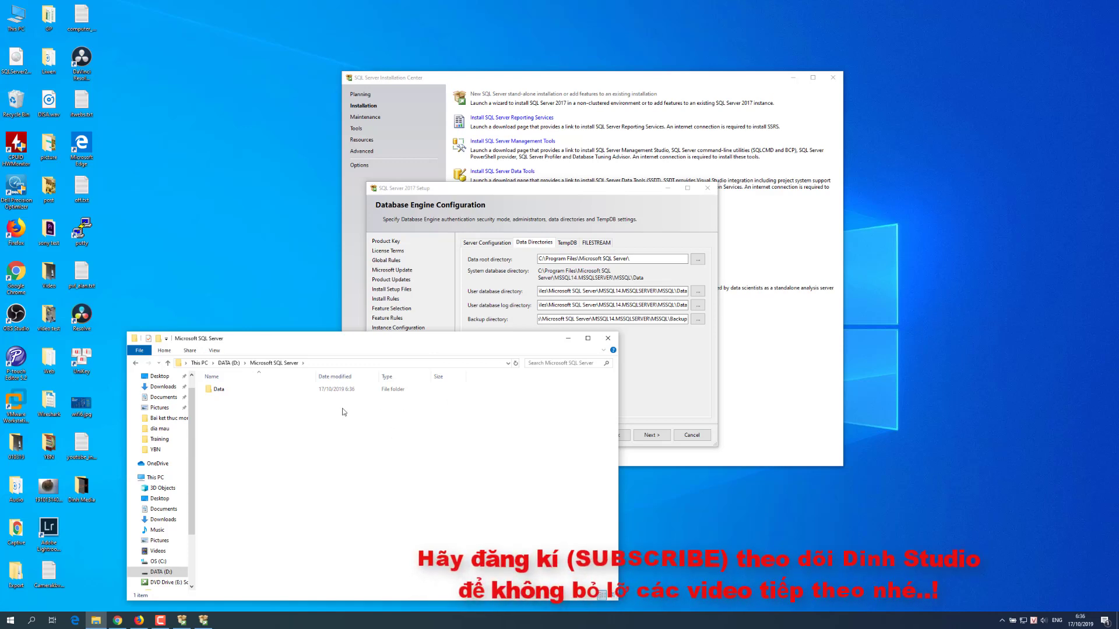
drag(324, 344, 336, 303)
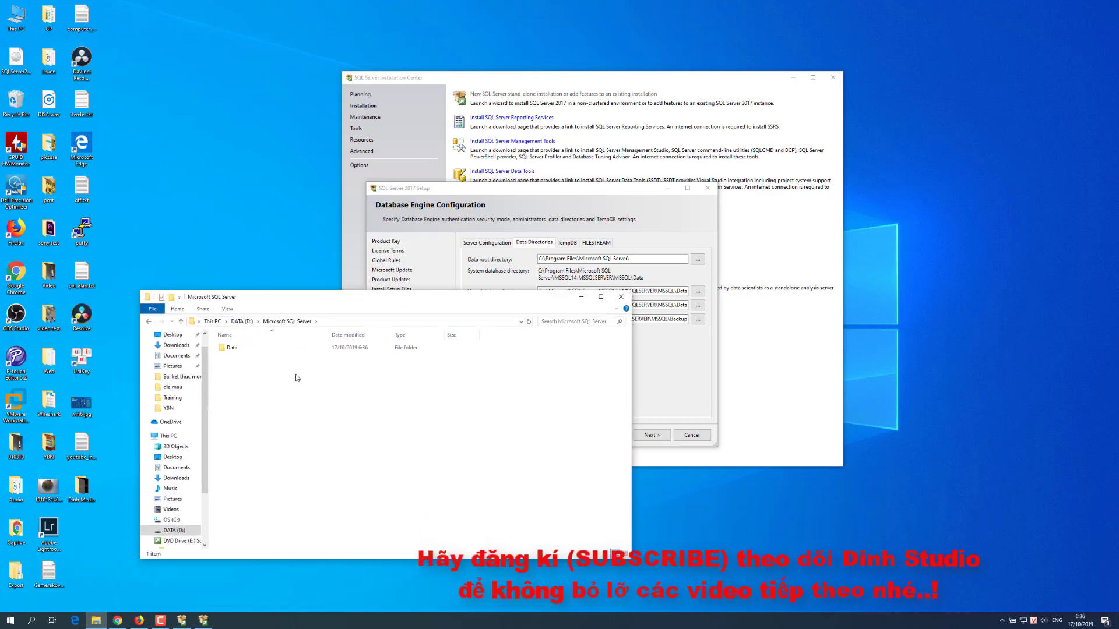
right_click(251, 396)
mouse_move(277, 505)
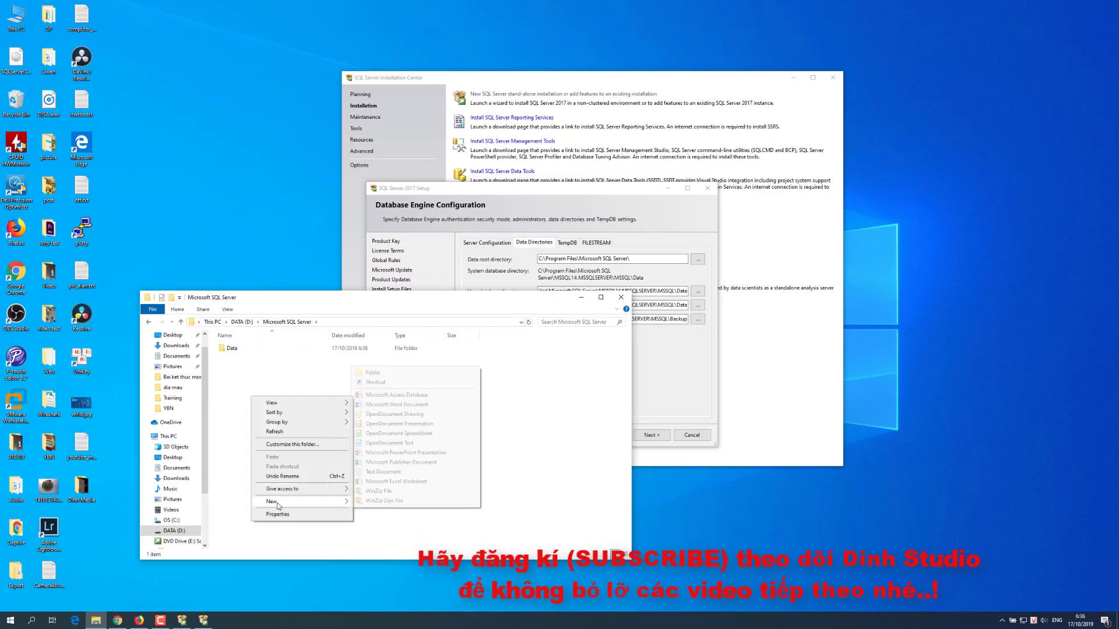
click(372, 374)
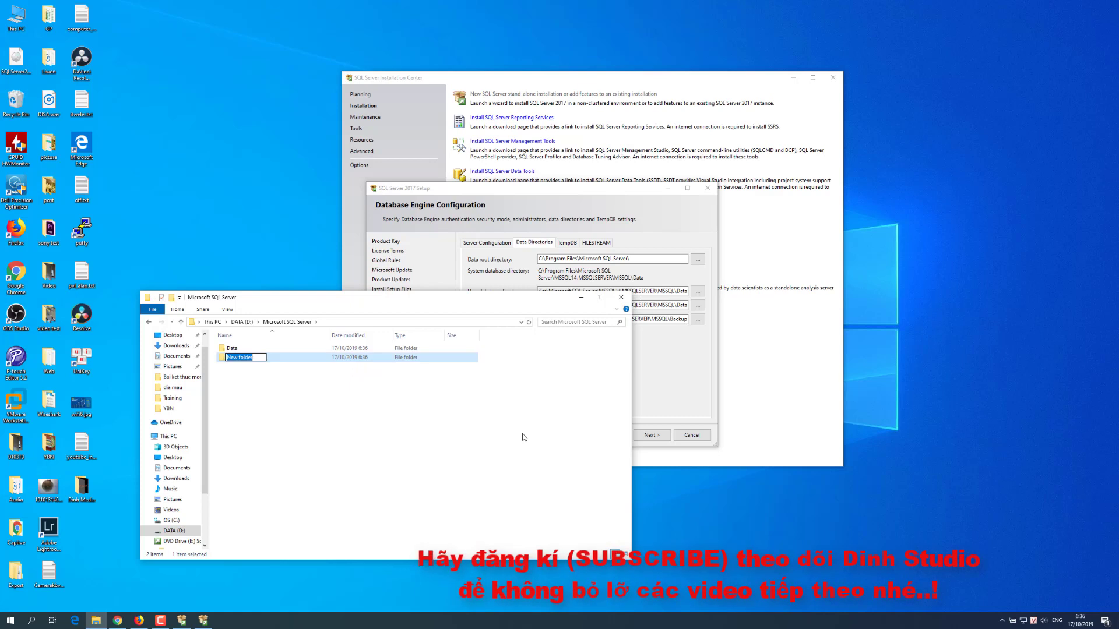
text(Backup)
key(Return)
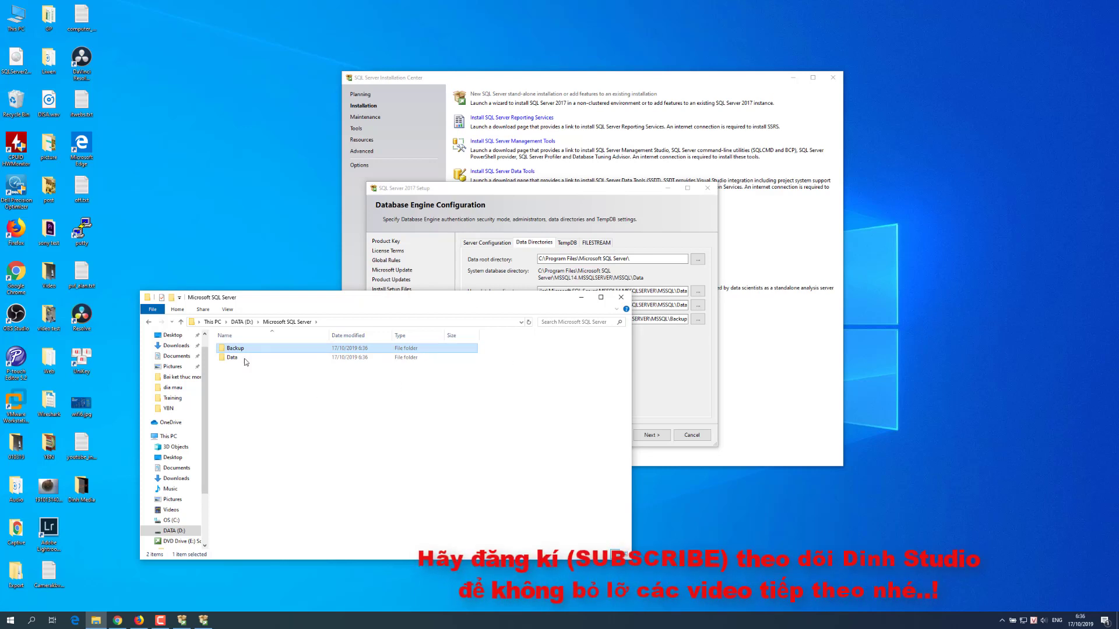
drag(285, 302, 285, 302)
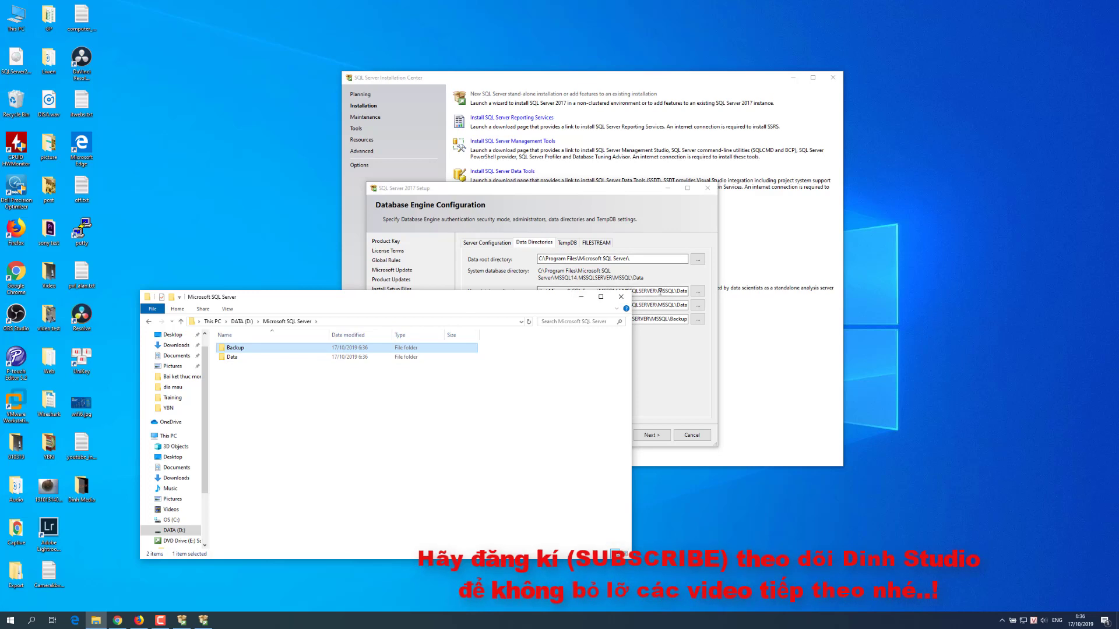
Step: Set the user database directory to D:\Microsoft SQL Server\Data, leaving the log directory picker unchanged
click(493, 191)
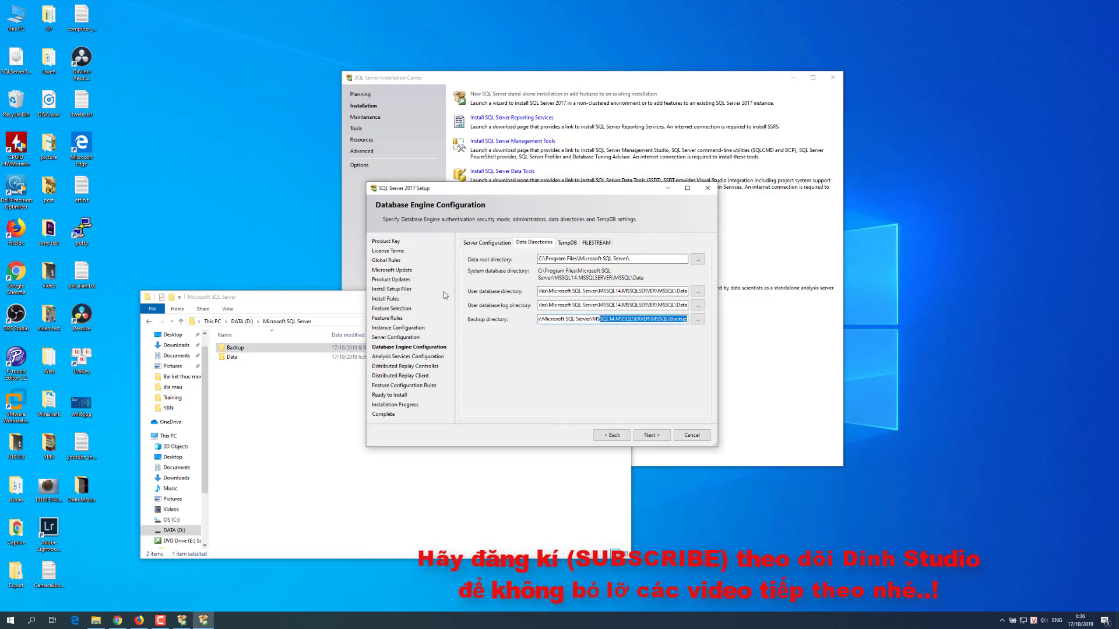
click(698, 291)
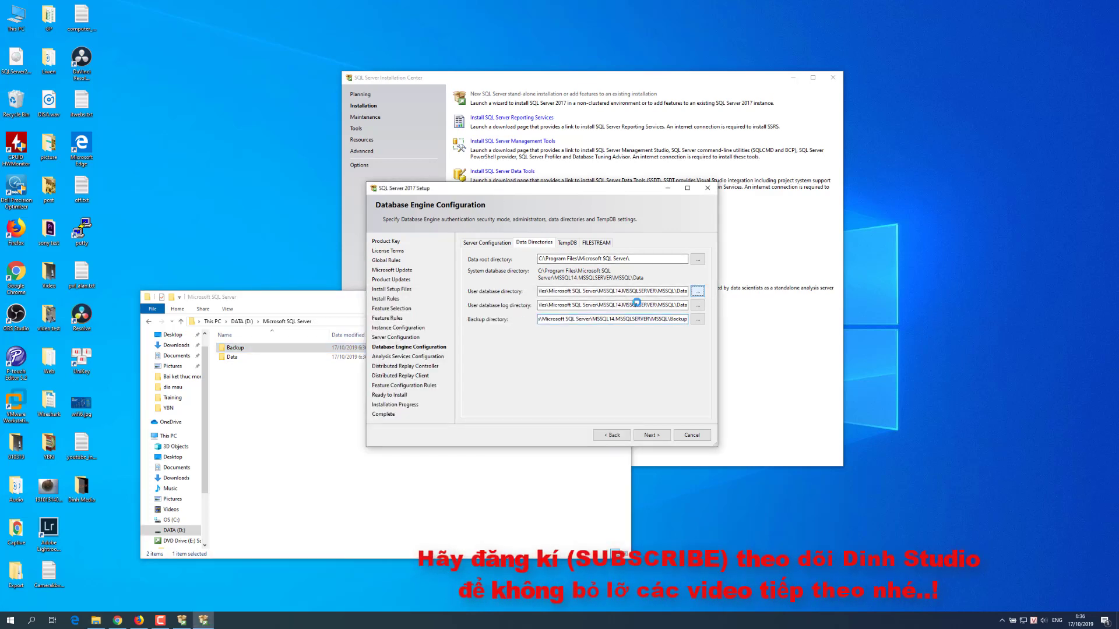
double_click(521, 356)
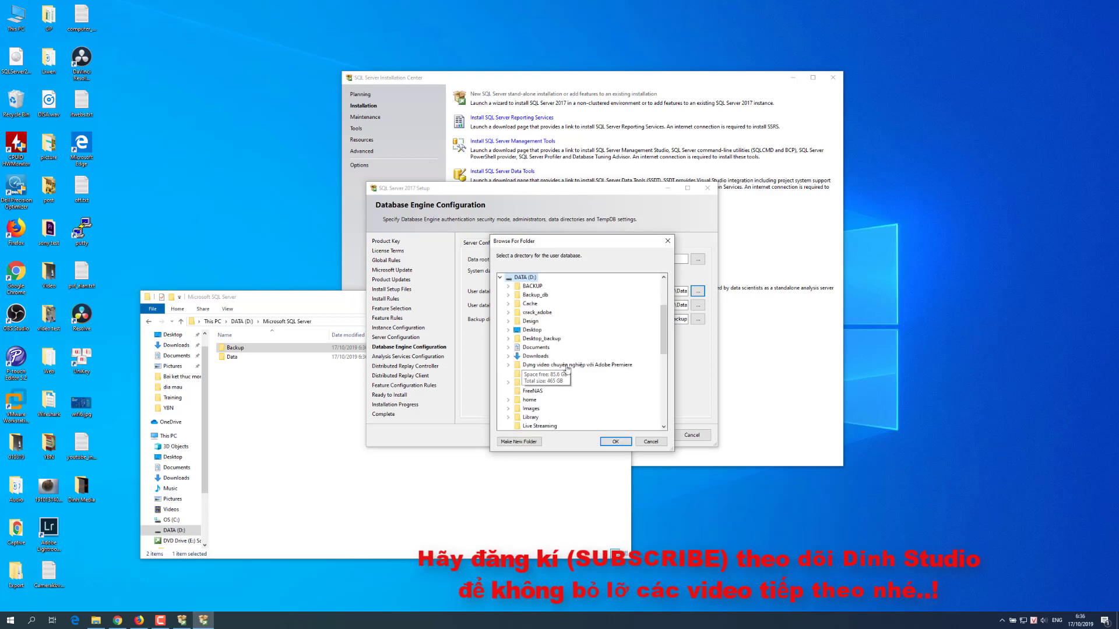
scroll(553, 310, down, 2)
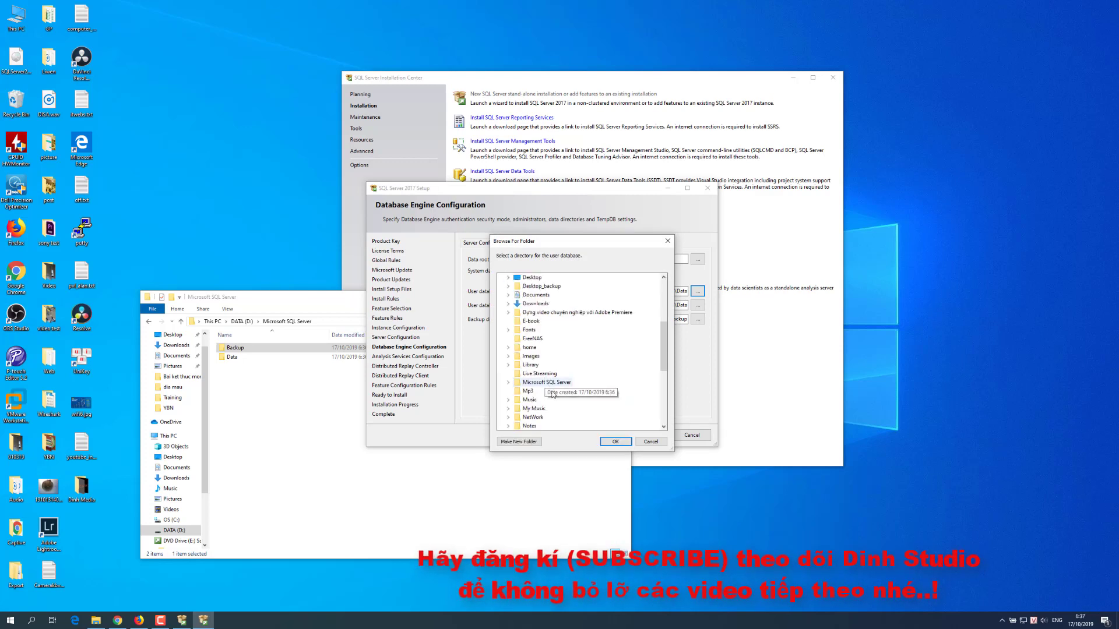
double_click(554, 382)
click(536, 400)
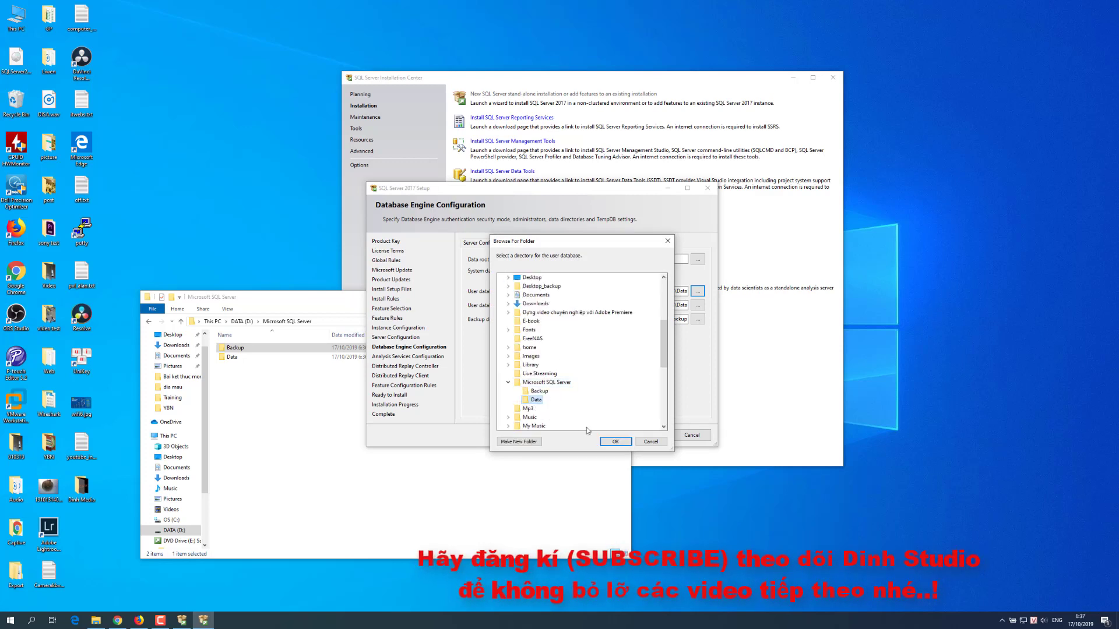
click(615, 441)
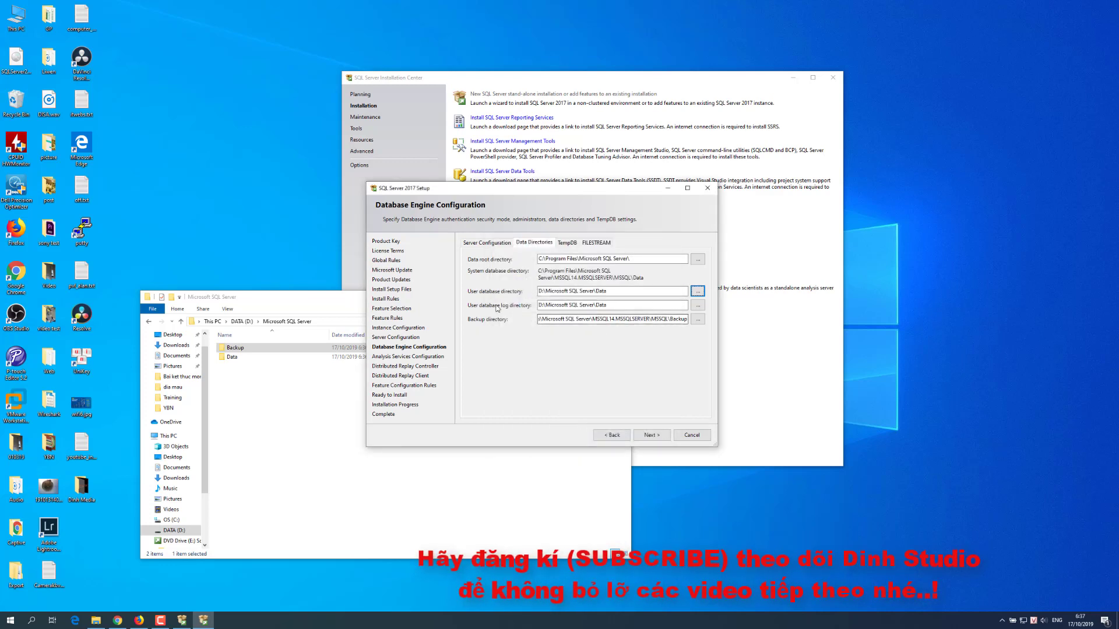
click(697, 304)
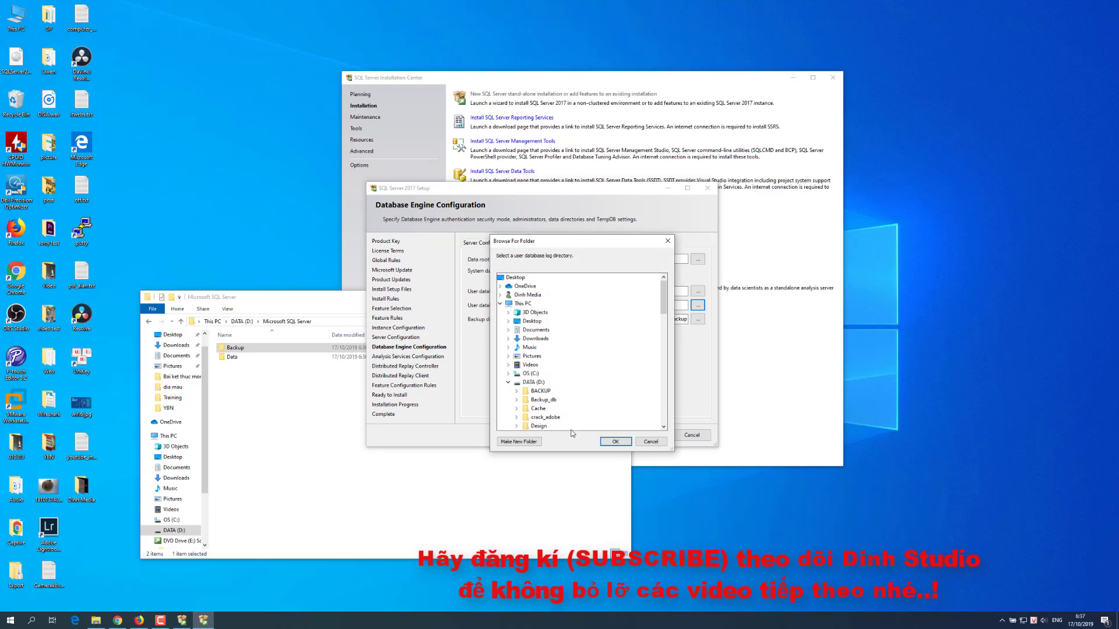
click(651, 439)
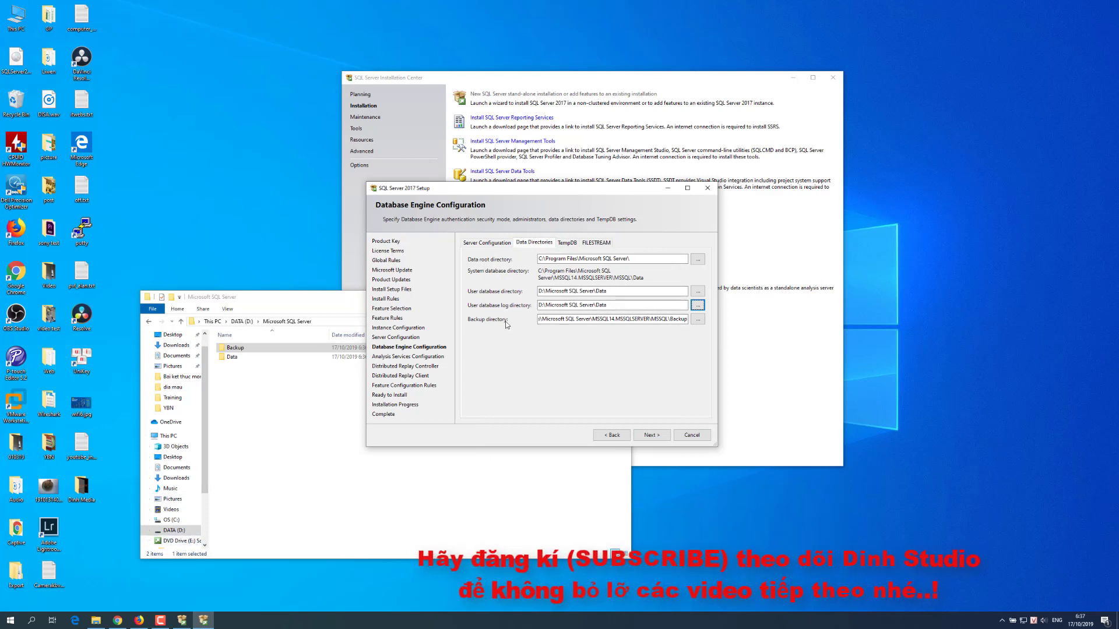
Step: Set the backup directory to D:\Microsoft SQL Server\Backup
click(697, 319)
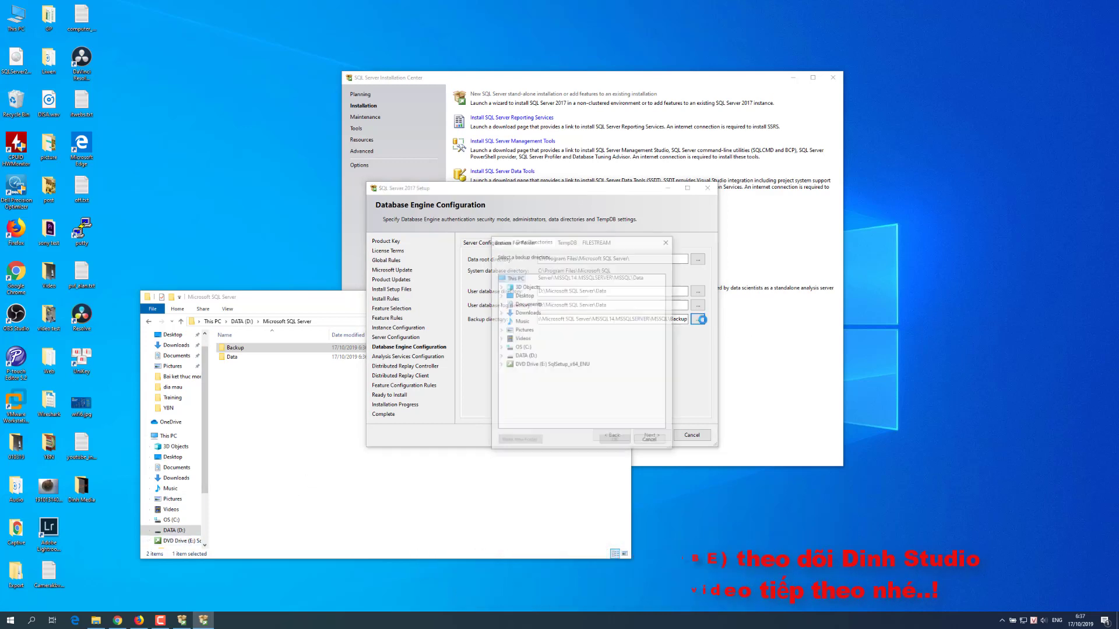
double_click(524, 356)
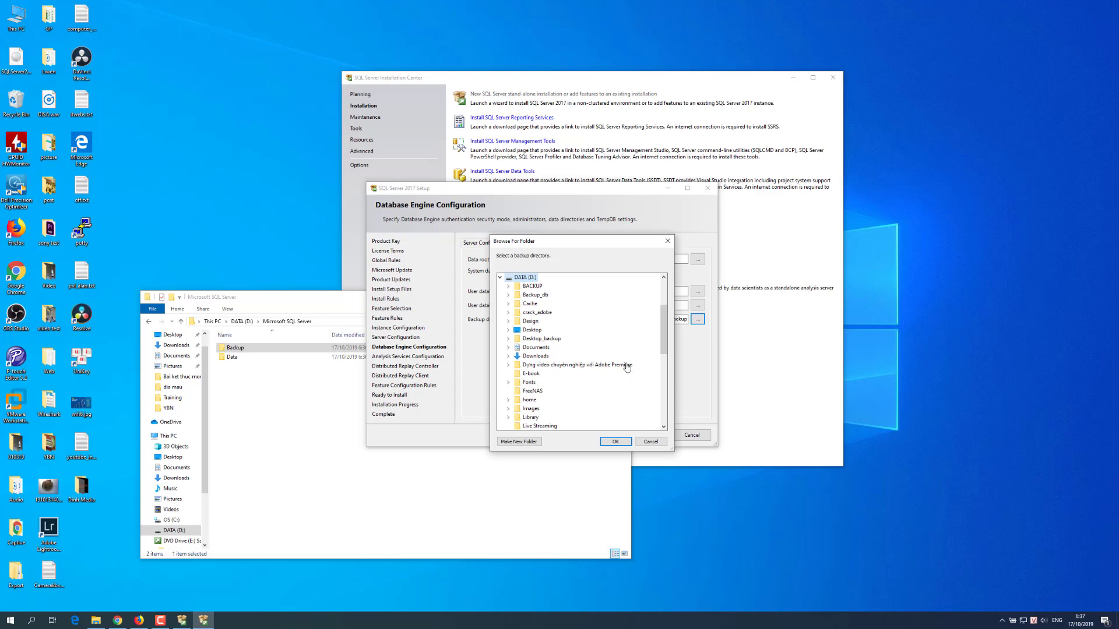
scroll(669, 362, down, 5)
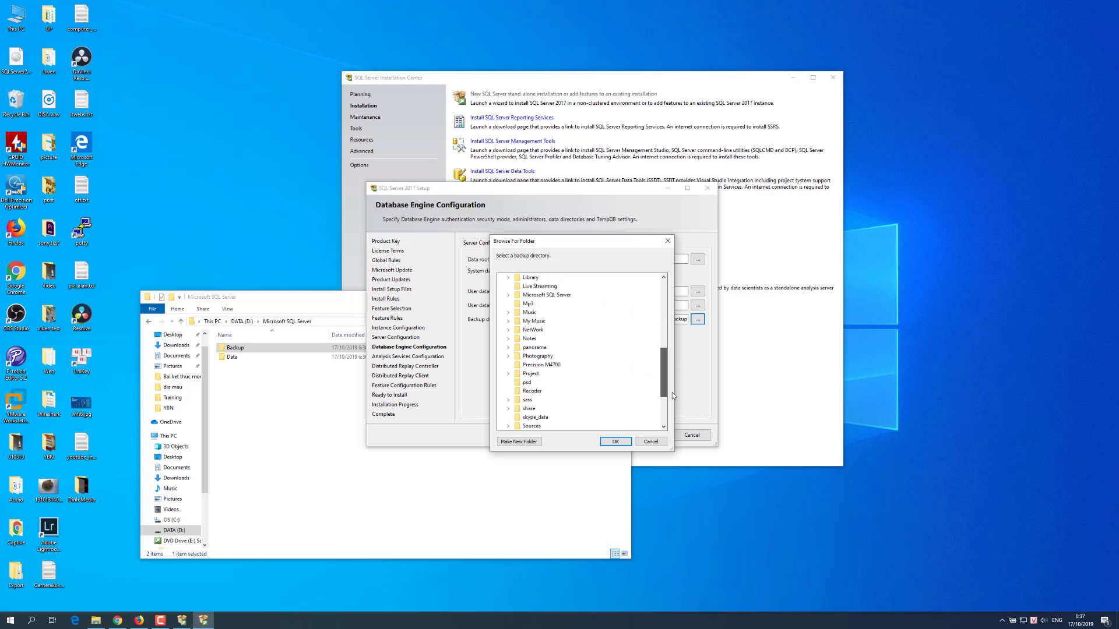
drag(663, 393, 654, 365)
double_click(554, 383)
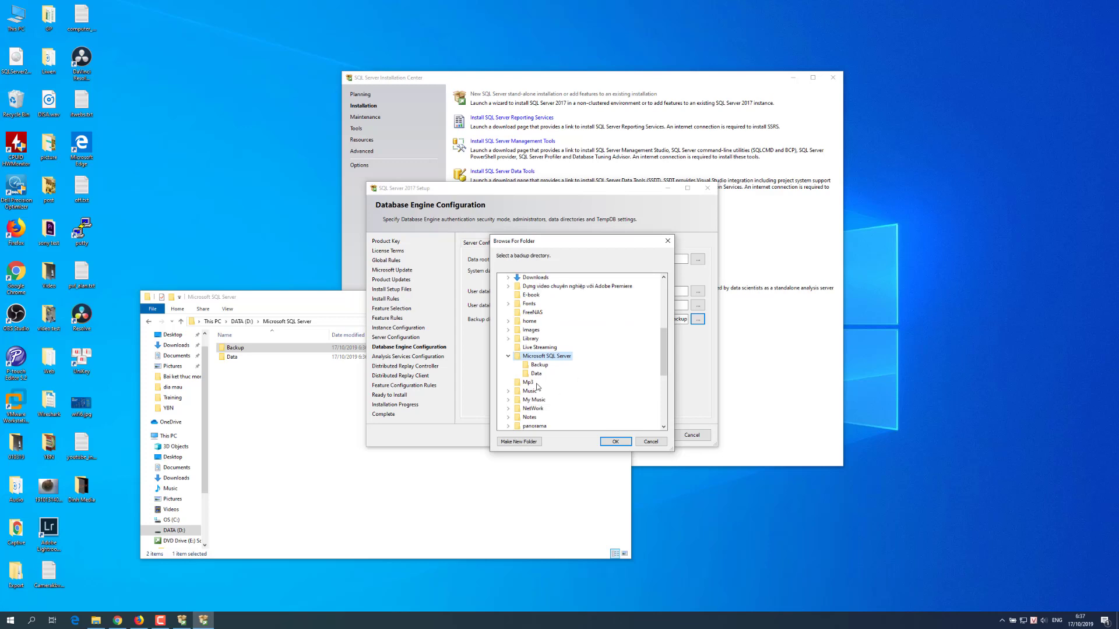
click(539, 365)
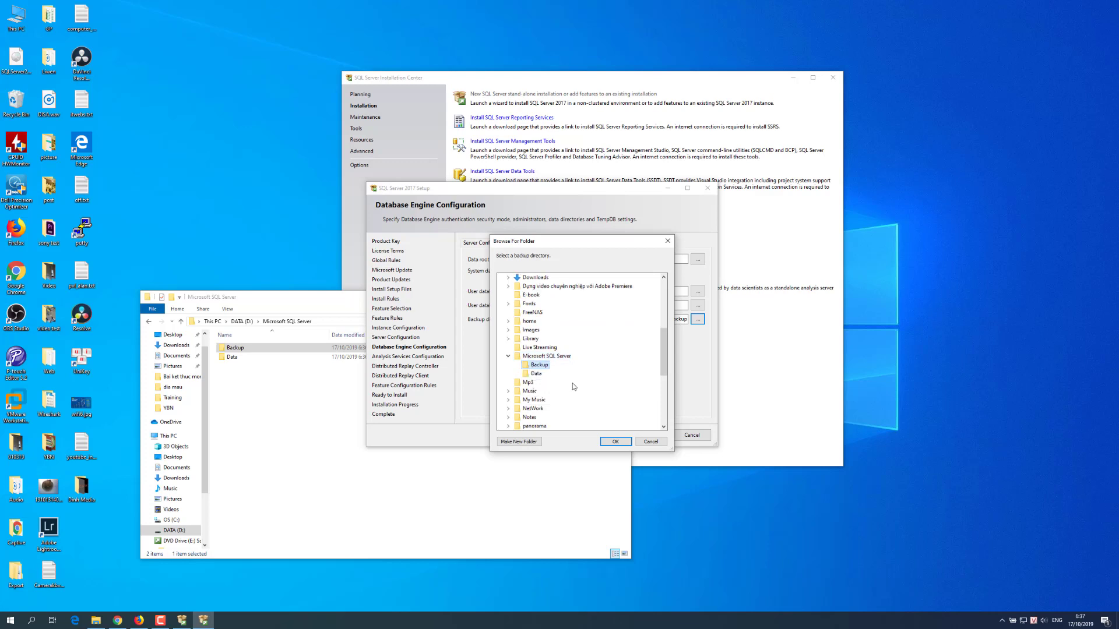
click(606, 440)
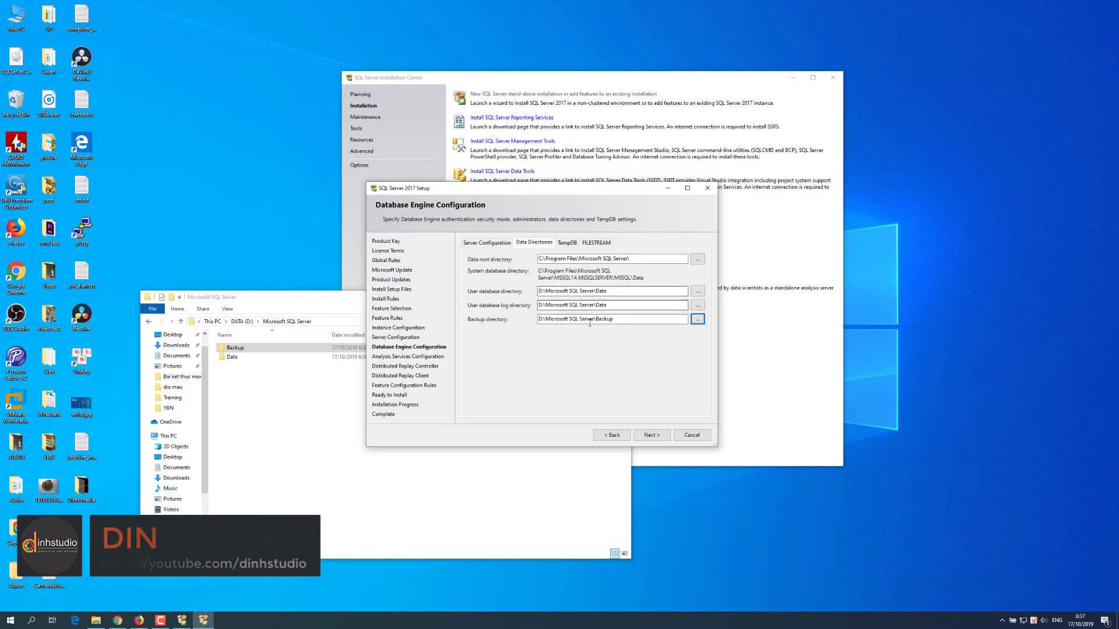
click(567, 243)
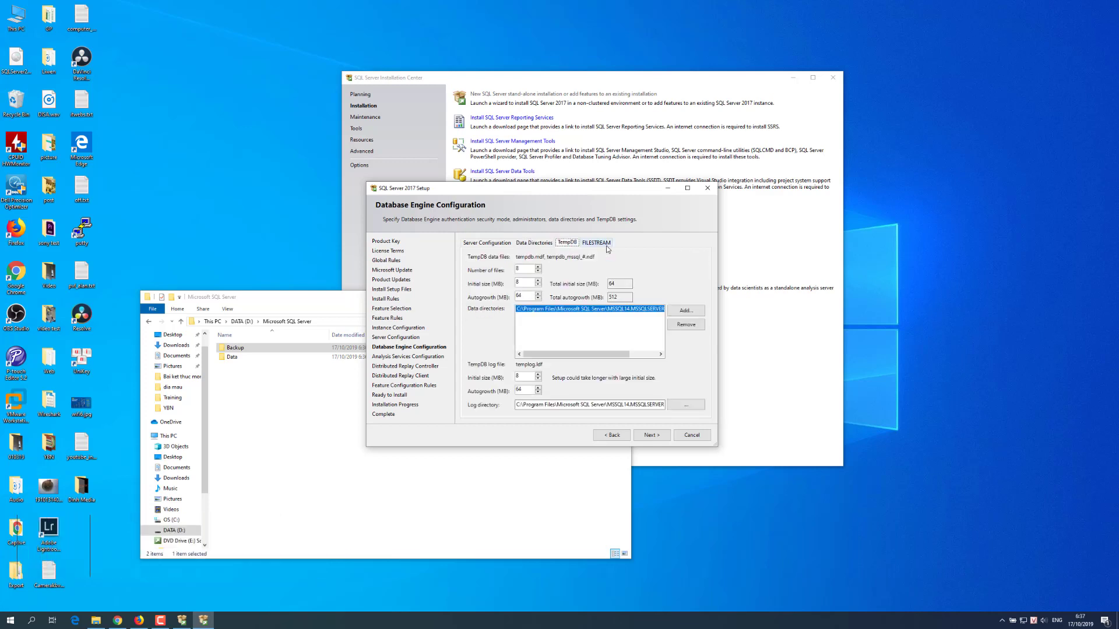
Step: Check the FILESTREAM settings and add the current user as an Analysis Services administrator
click(600, 245)
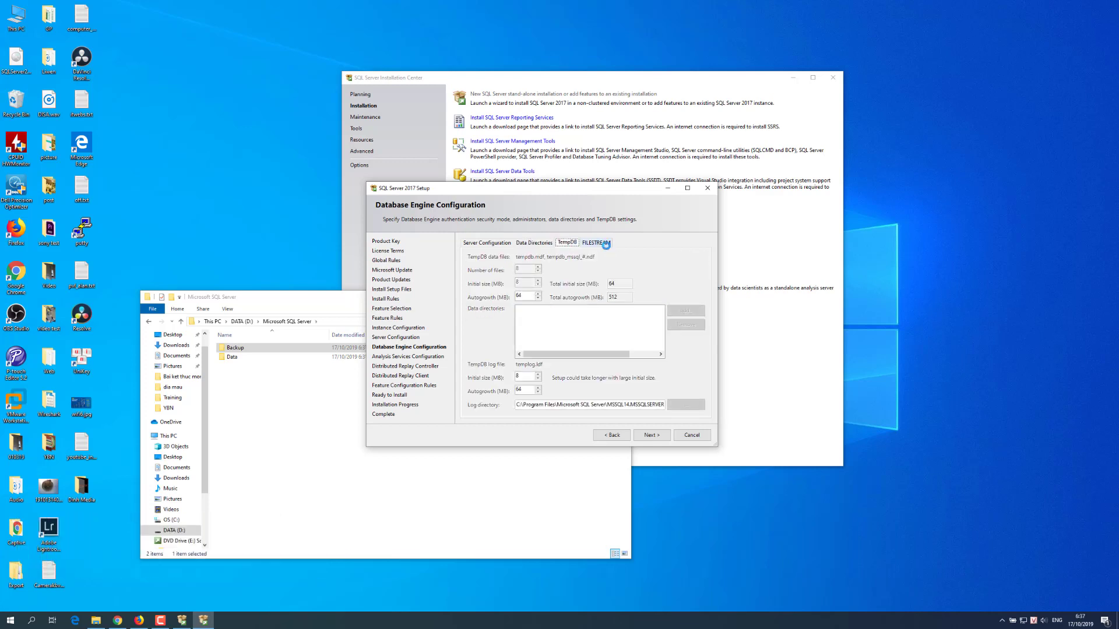
click(480, 243)
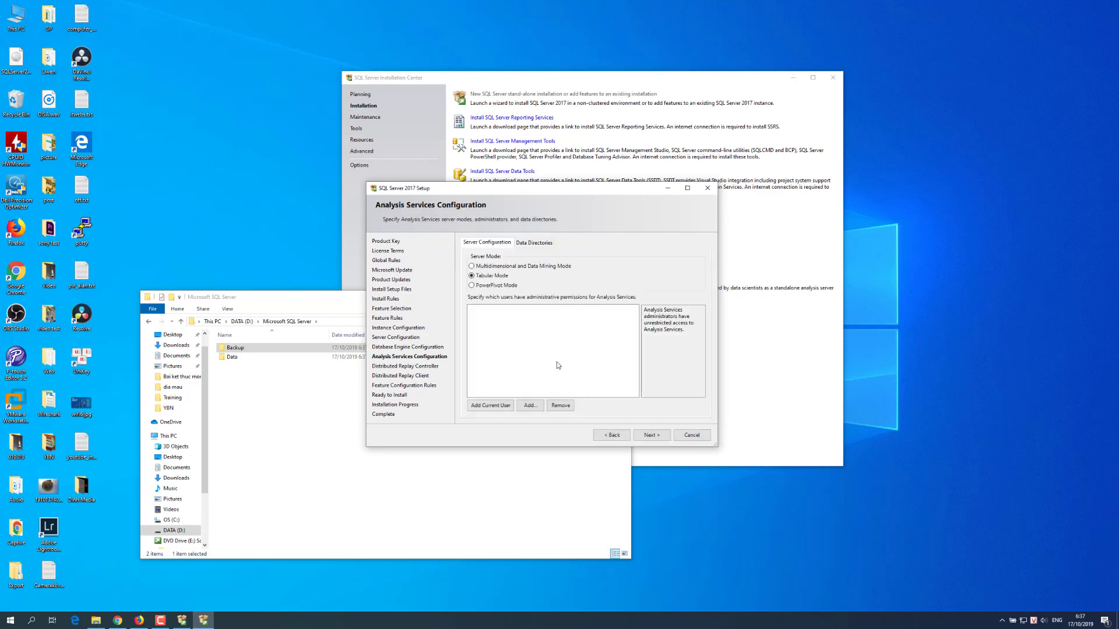
click(490, 405)
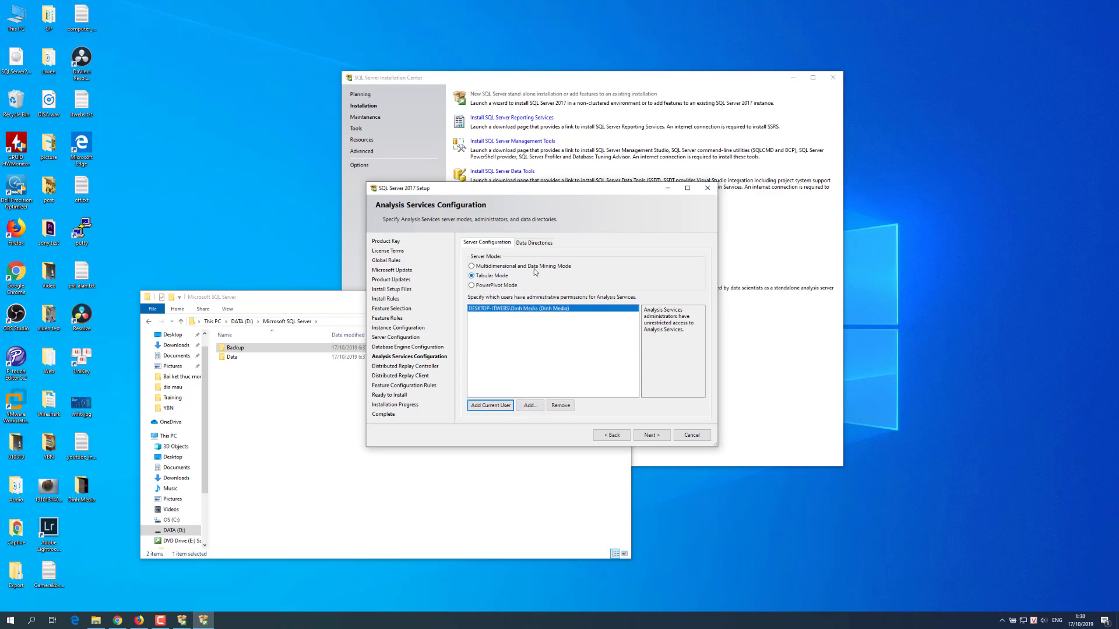
Step: Review the Analysis Services data directories, then advance past the Distributed Replay pages
click(538, 245)
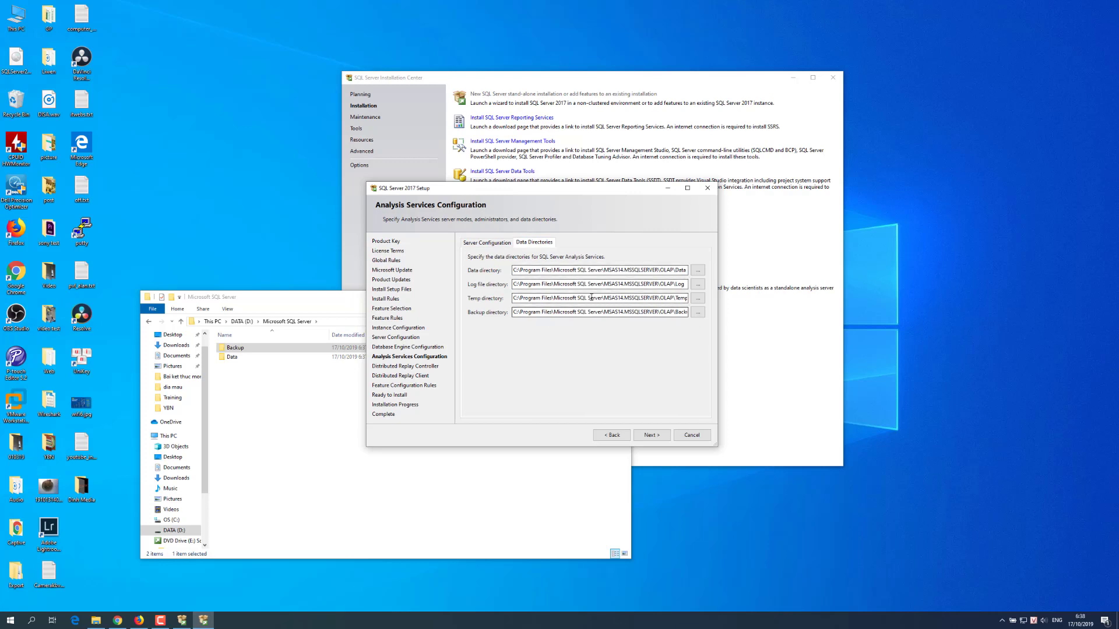
click(477, 244)
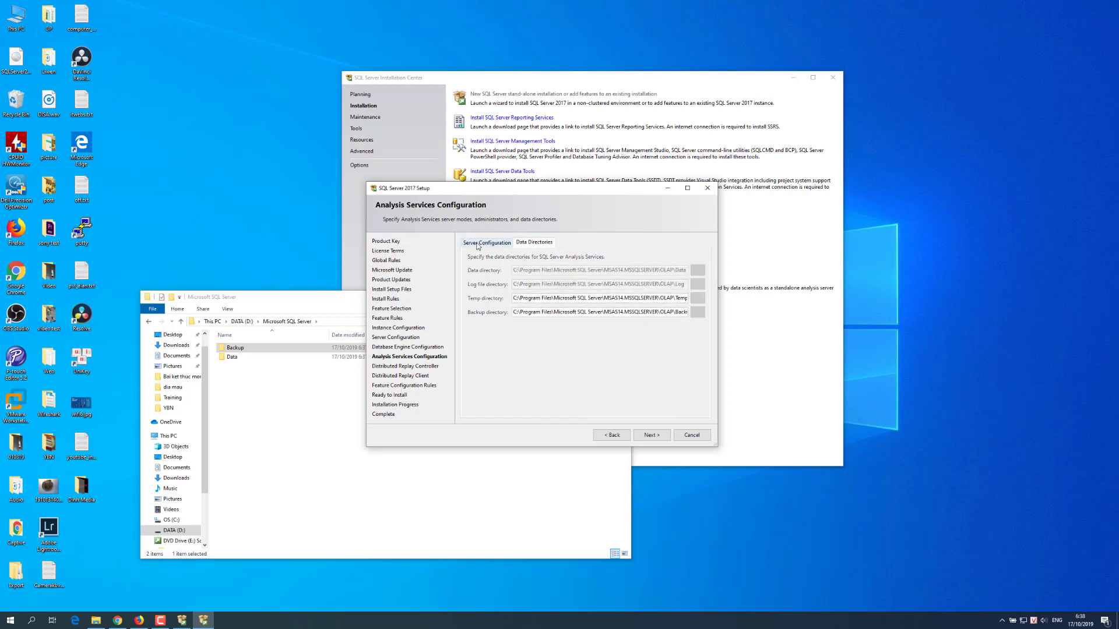
click(651, 436)
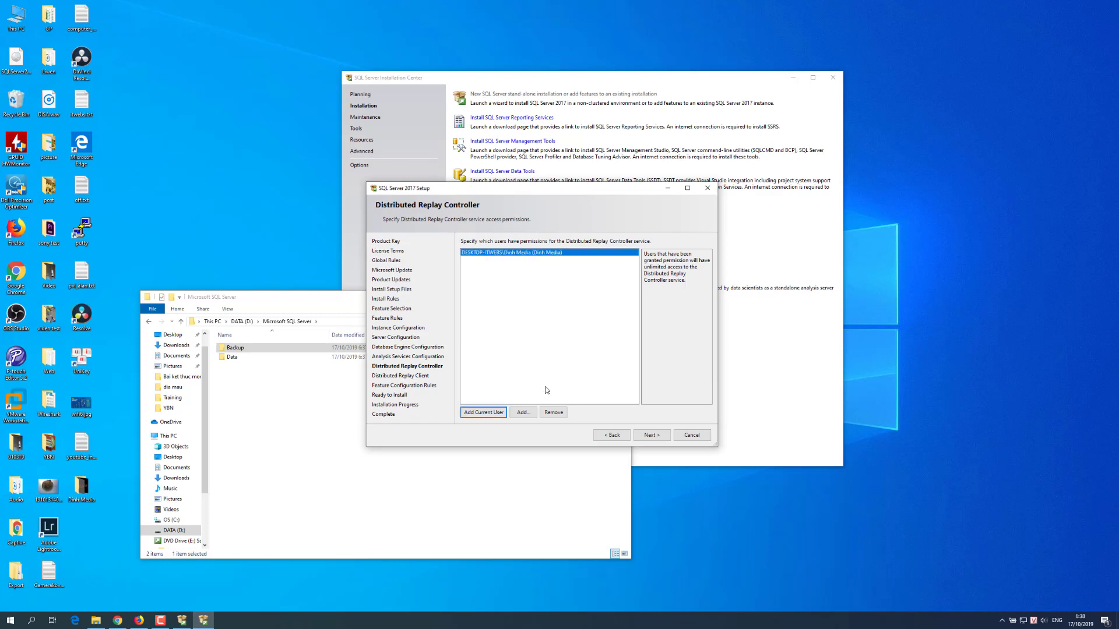
click(648, 438)
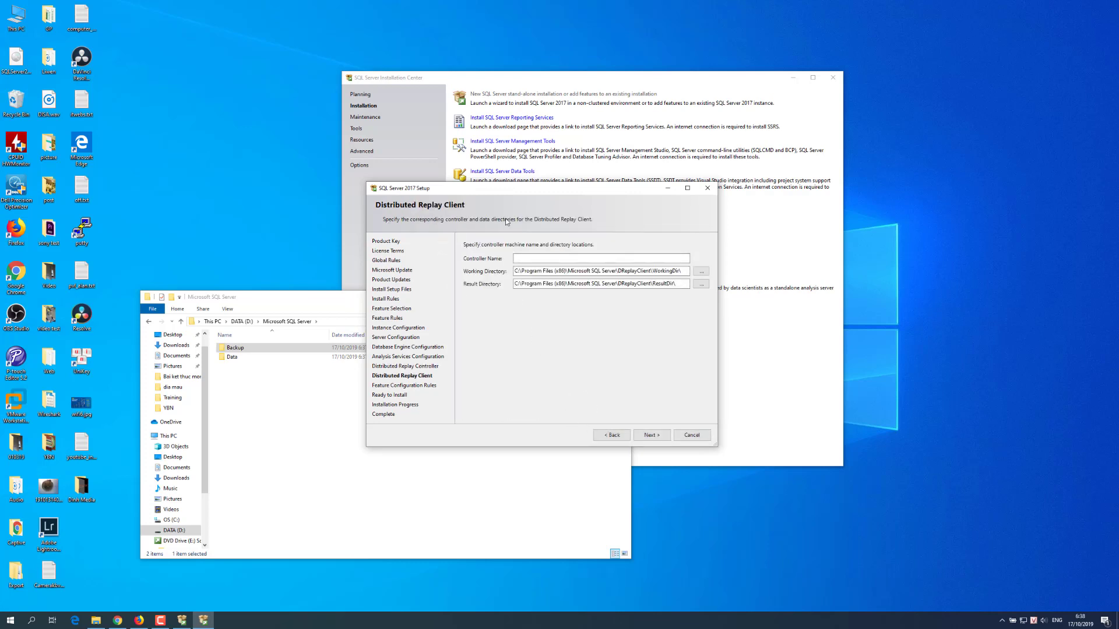
click(651, 436)
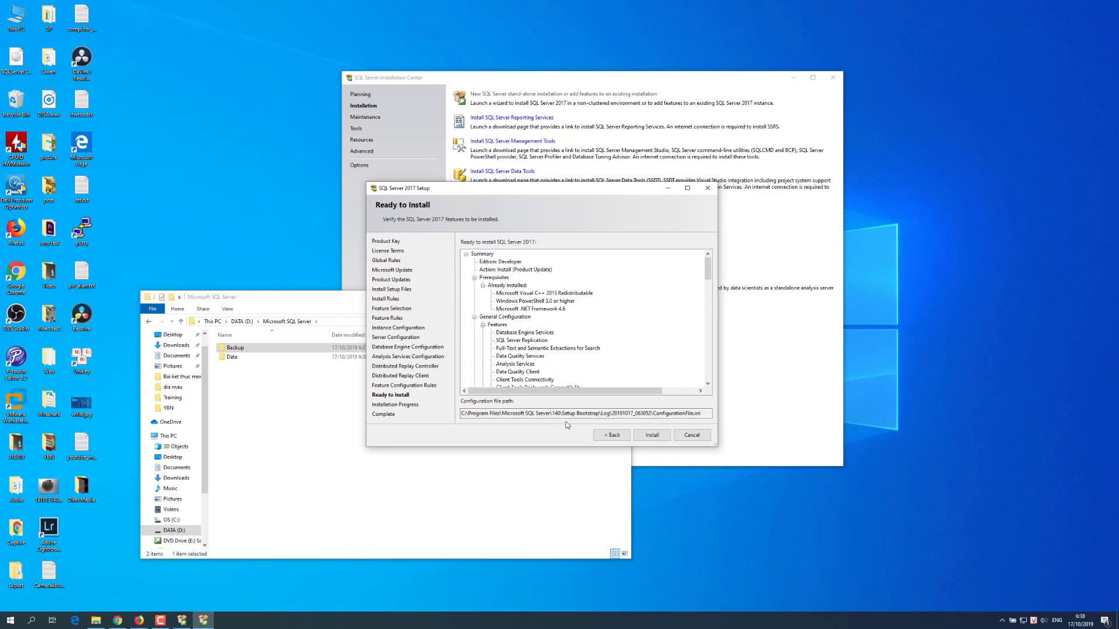
Step: Review the Ready to Install summary, start the installation, and switch to the SSMS download page
scroll(574, 381, down, 10)
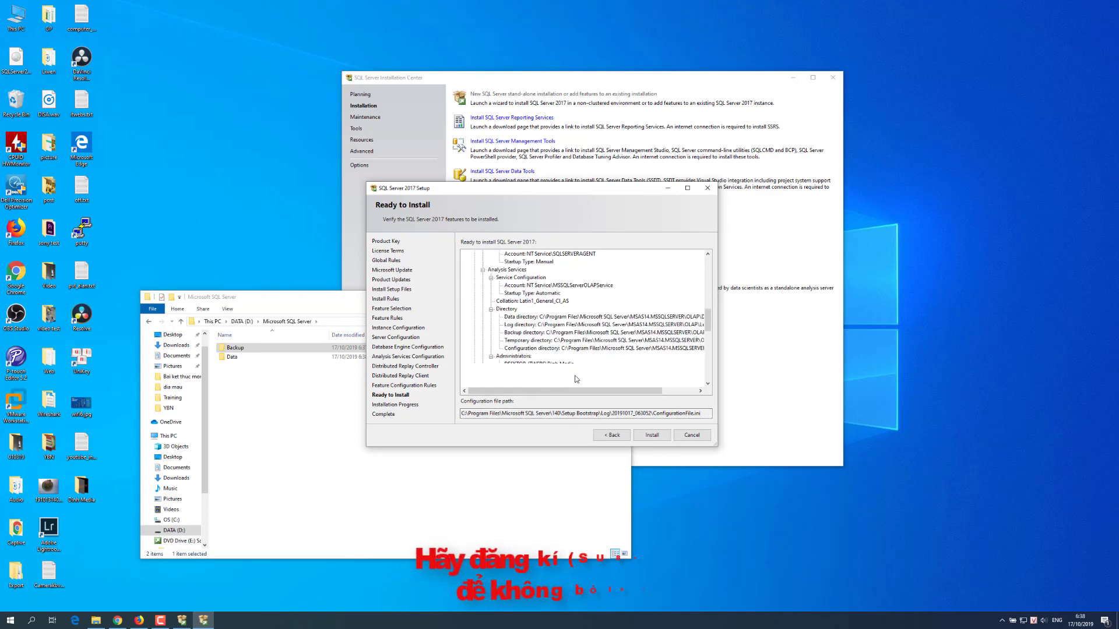
scroll(575, 379, down, 4)
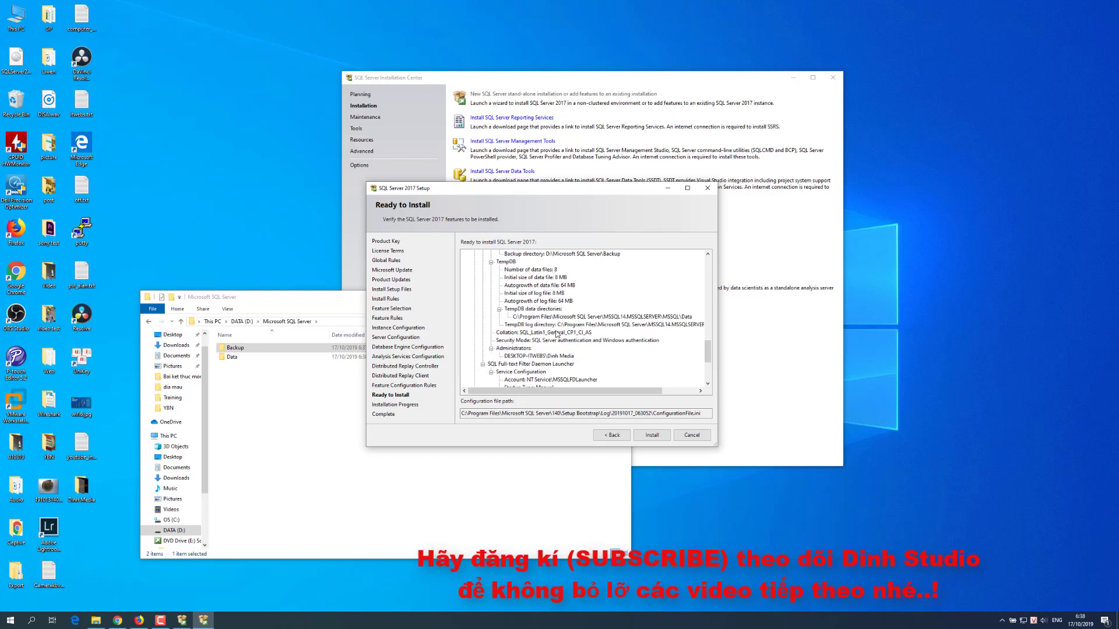
scroll(547, 336, down, 2)
scroll(568, 380, up, 8)
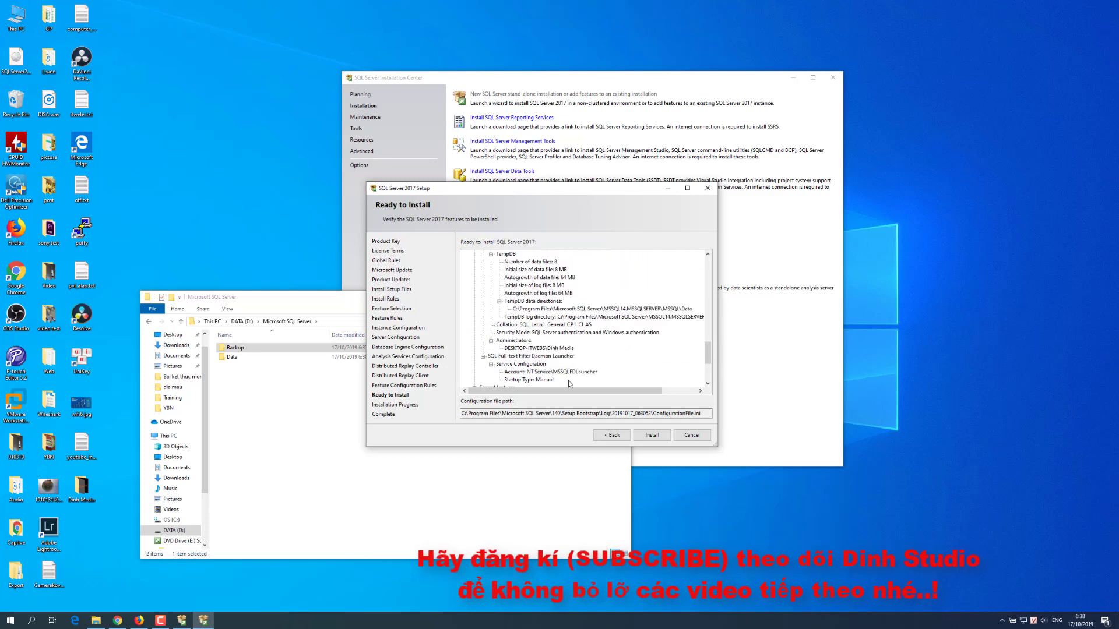
scroll(569, 386, up, 8)
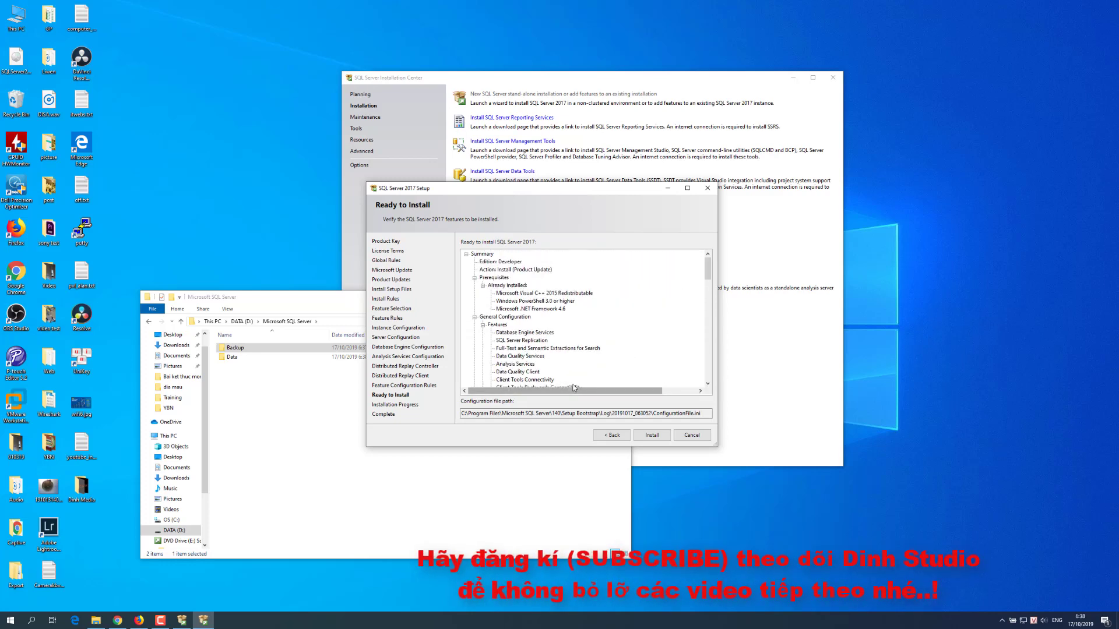
click(652, 435)
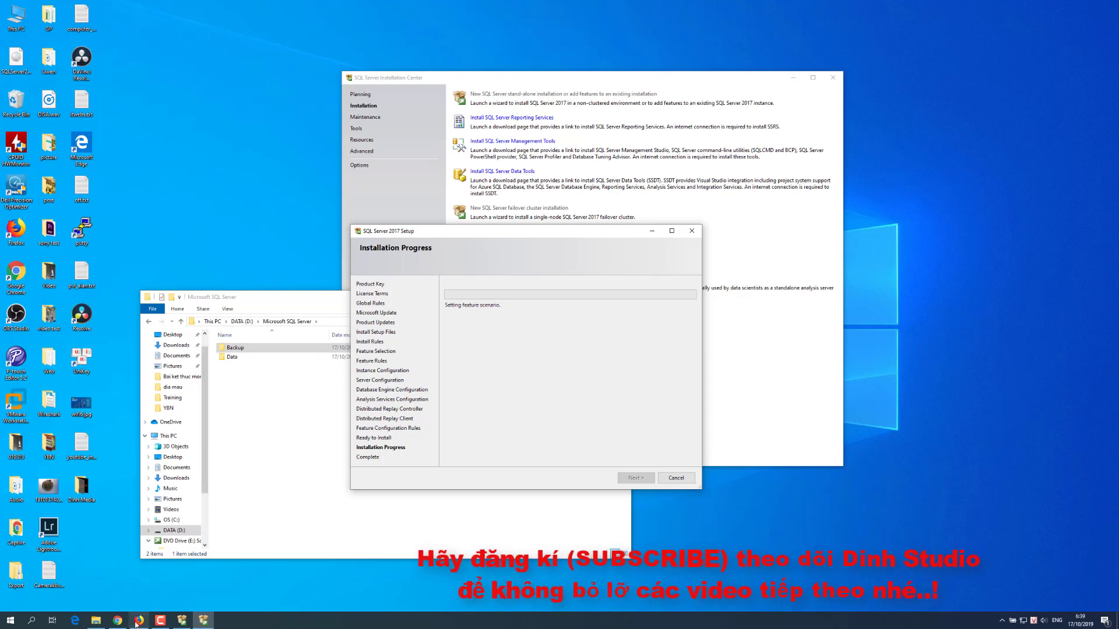
click(117, 620)
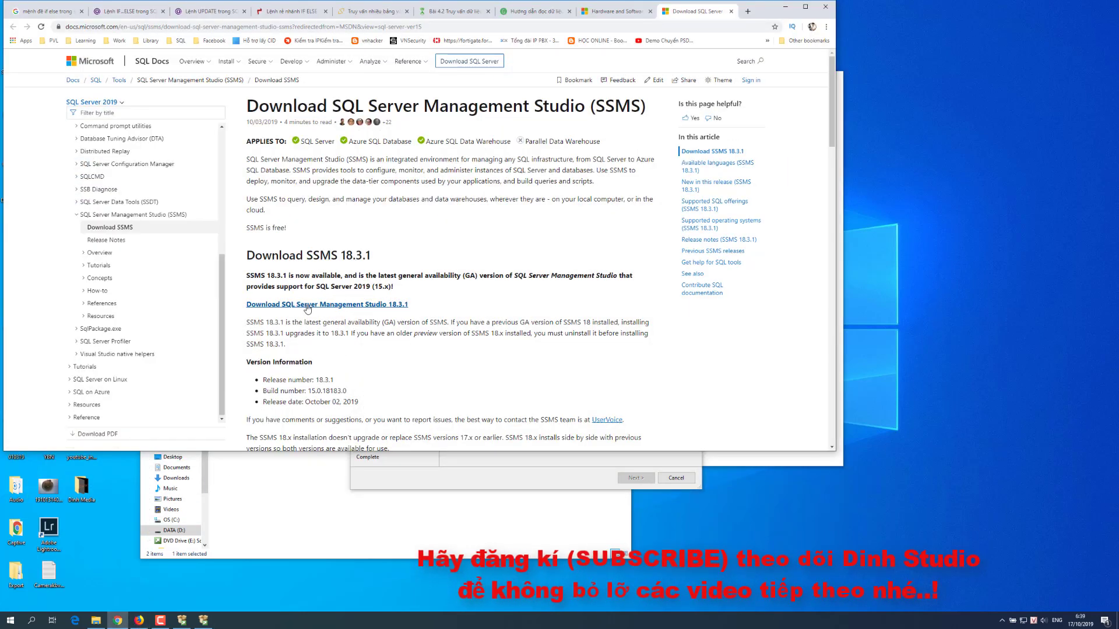
Step: Download the SSMS 18.3.1 installer, then minimize the browser and move the setup window aside
click(271, 308)
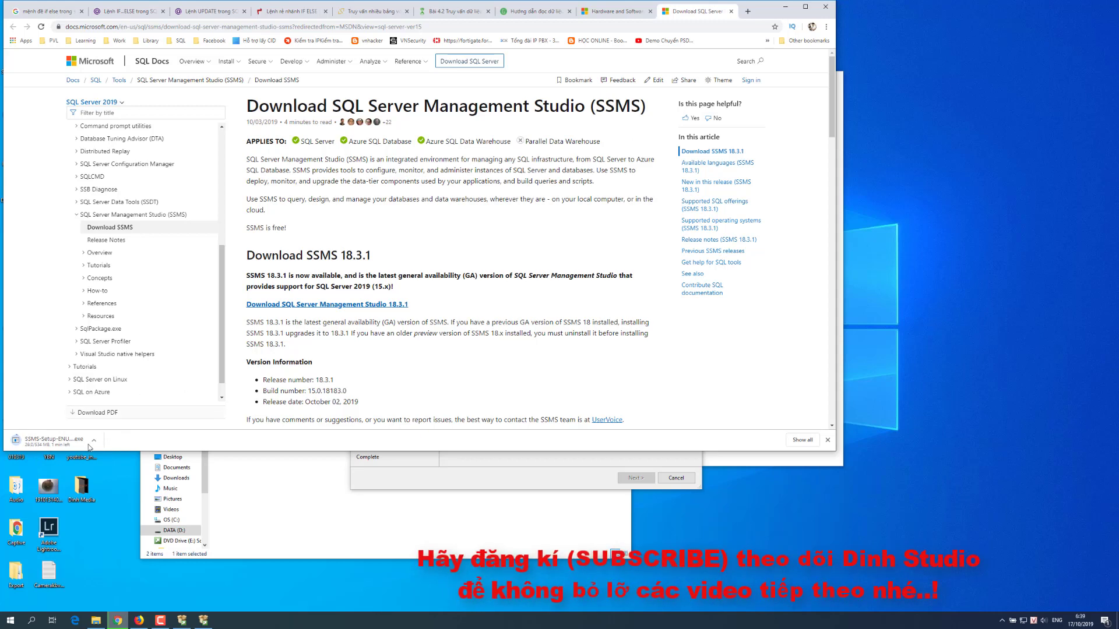
click(777, 16)
drag(521, 232, 724, 307)
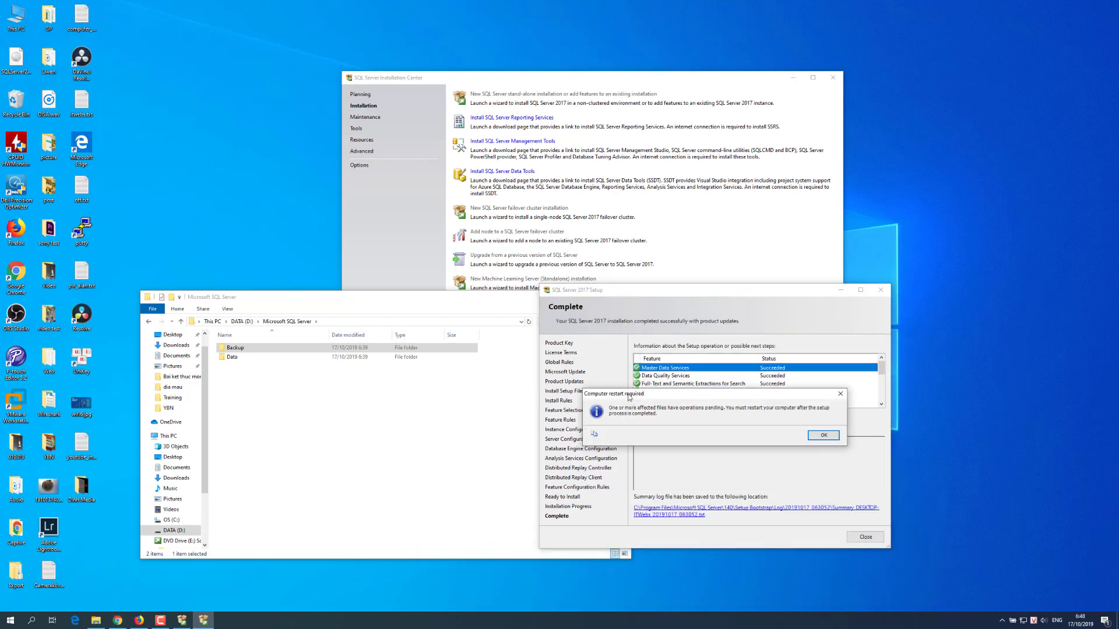
Step: Dismiss the restart-required notice, close the completed setup, and minimize the Installation Center
drag(602, 396, 596, 395)
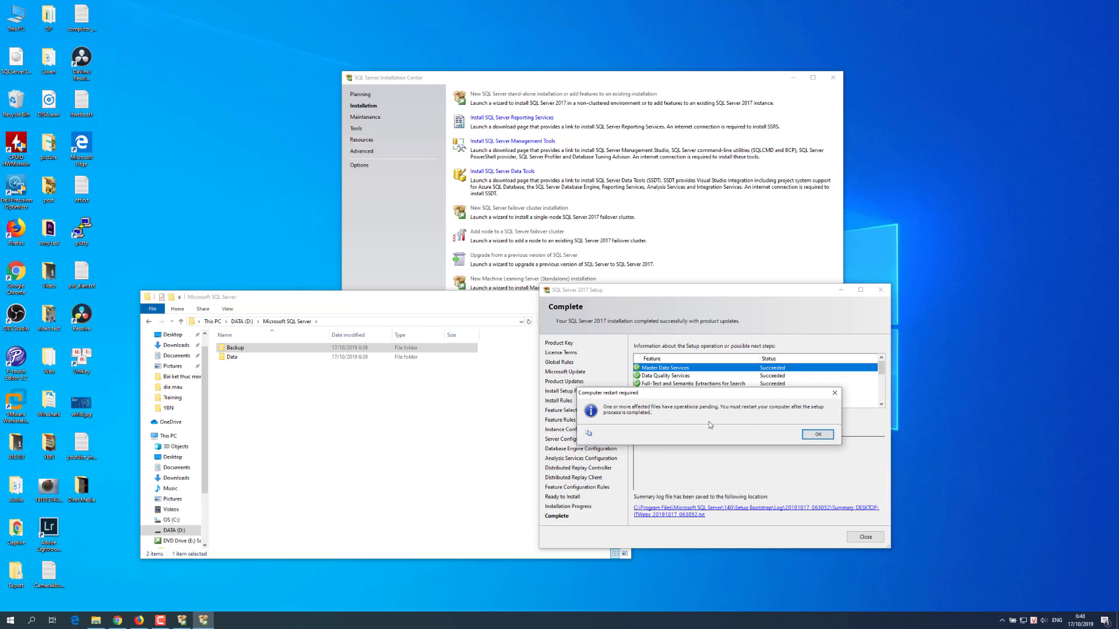
click(830, 437)
click(865, 537)
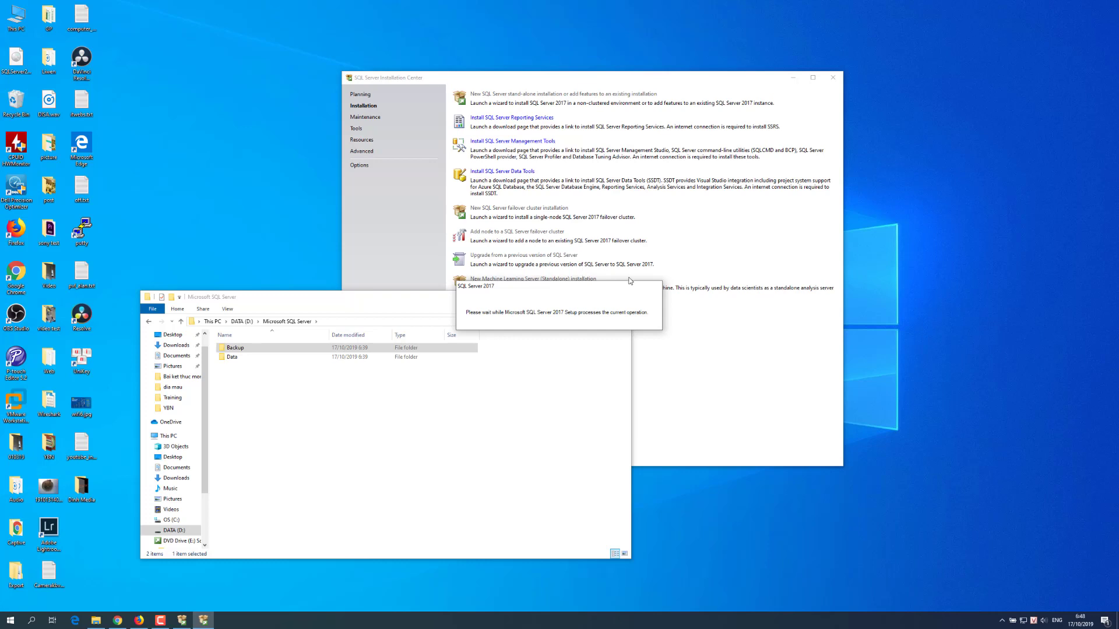
click(792, 80)
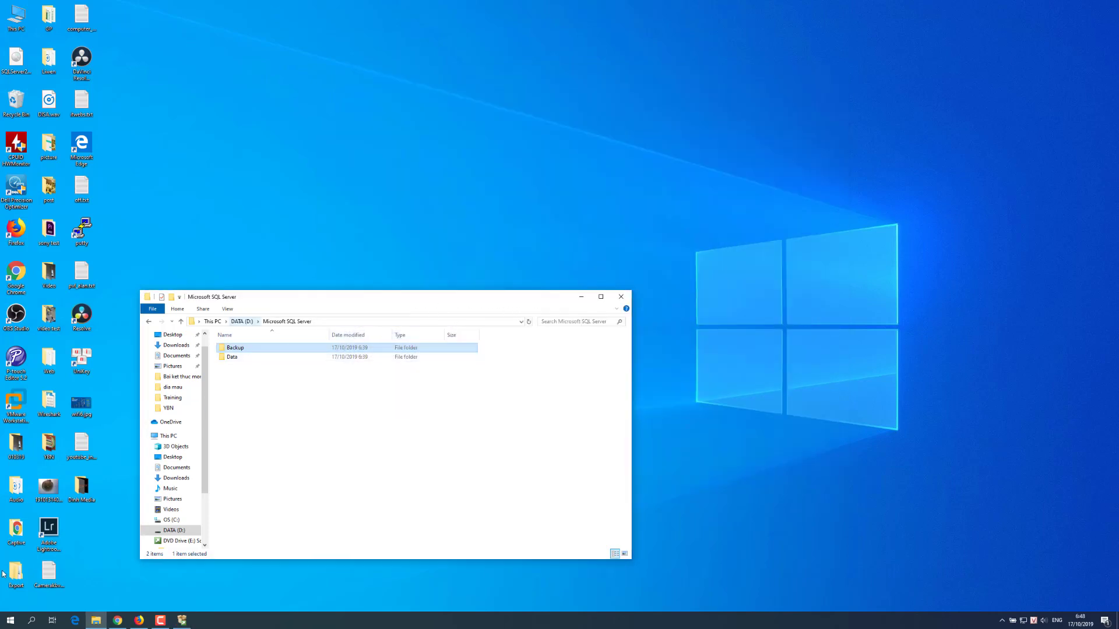
Step: Launch SQL Server 2017 Configuration Manager from the Microsoft SQL Server 2017 Start menu folder
click(10, 620)
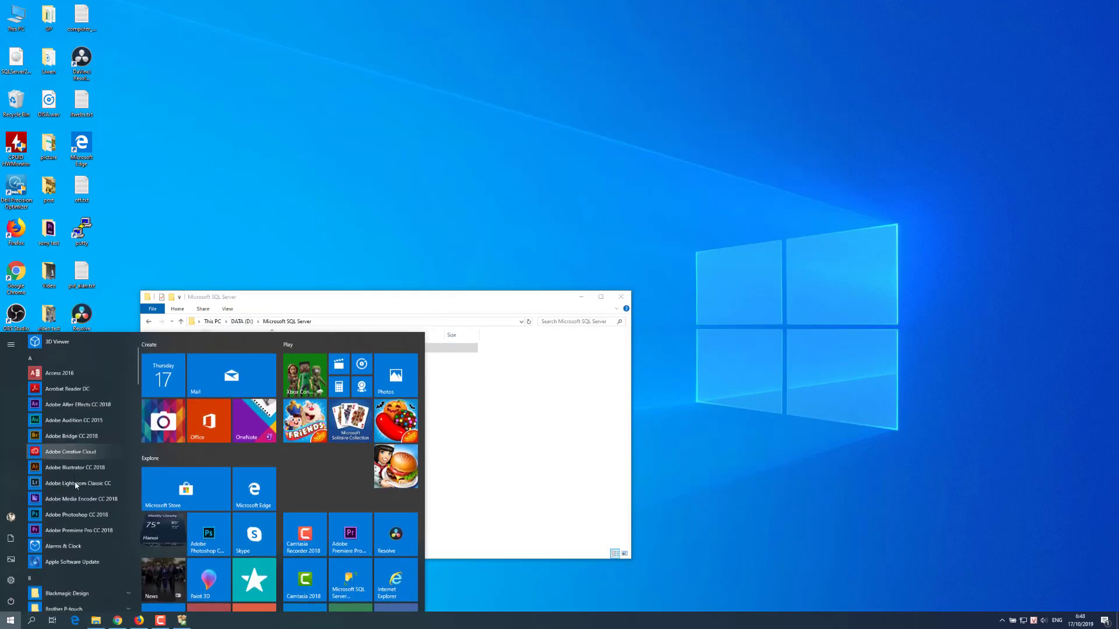
scroll(76, 485, down, 10)
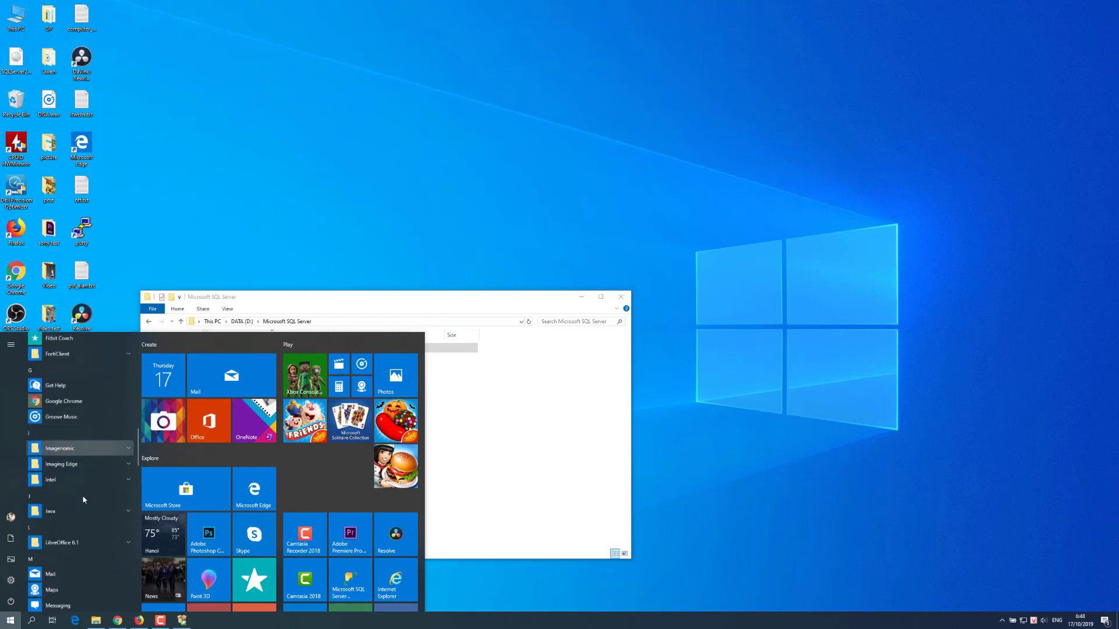
scroll(84, 499, down, 5)
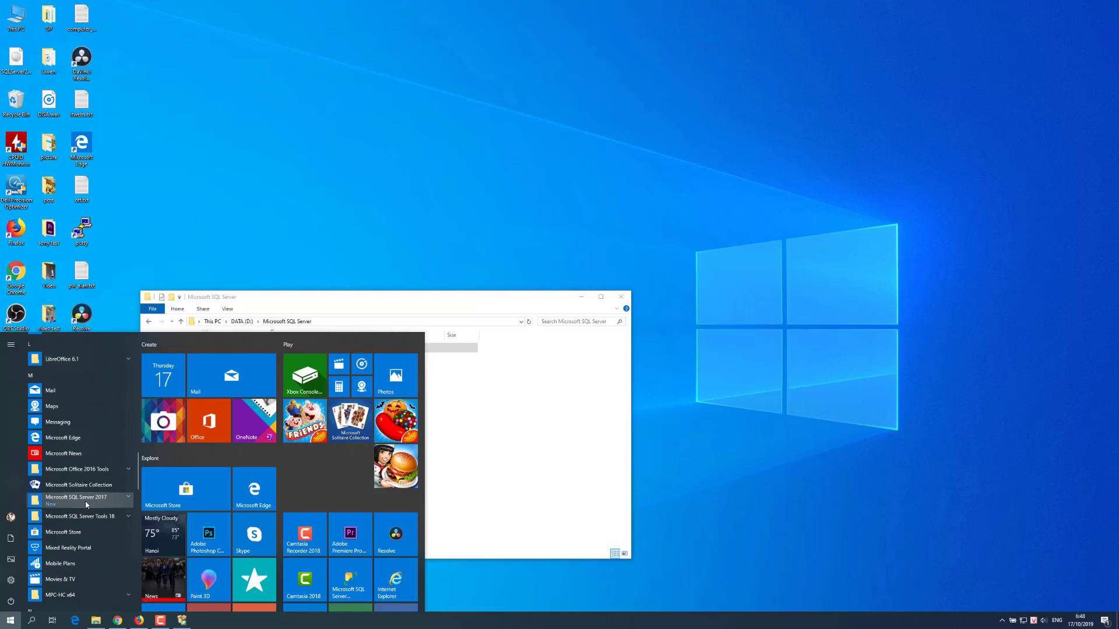
click(86, 502)
scroll(70, 463, down, 3)
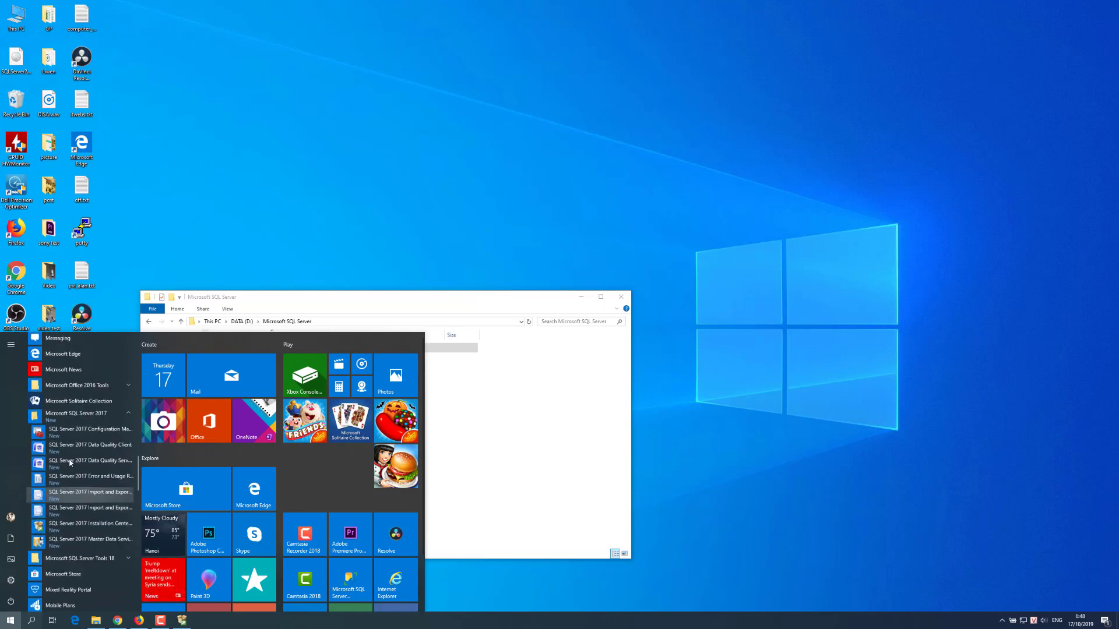
click(88, 430)
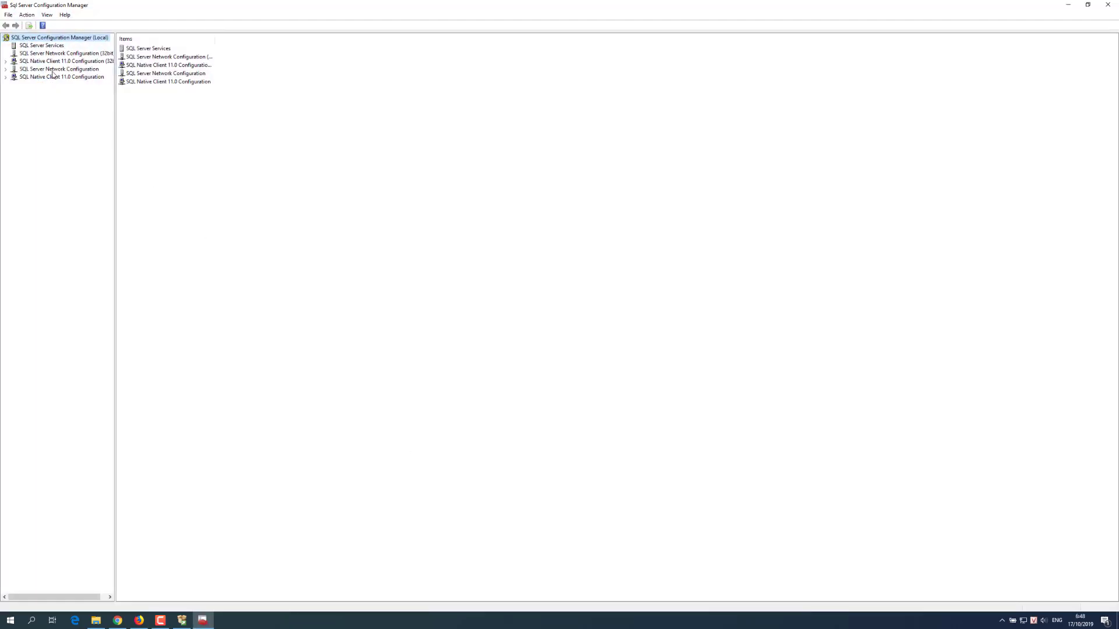
Step: Enable the Named Pipes protocol for MSSQLSERVER and acknowledge the restart warning
click(52, 69)
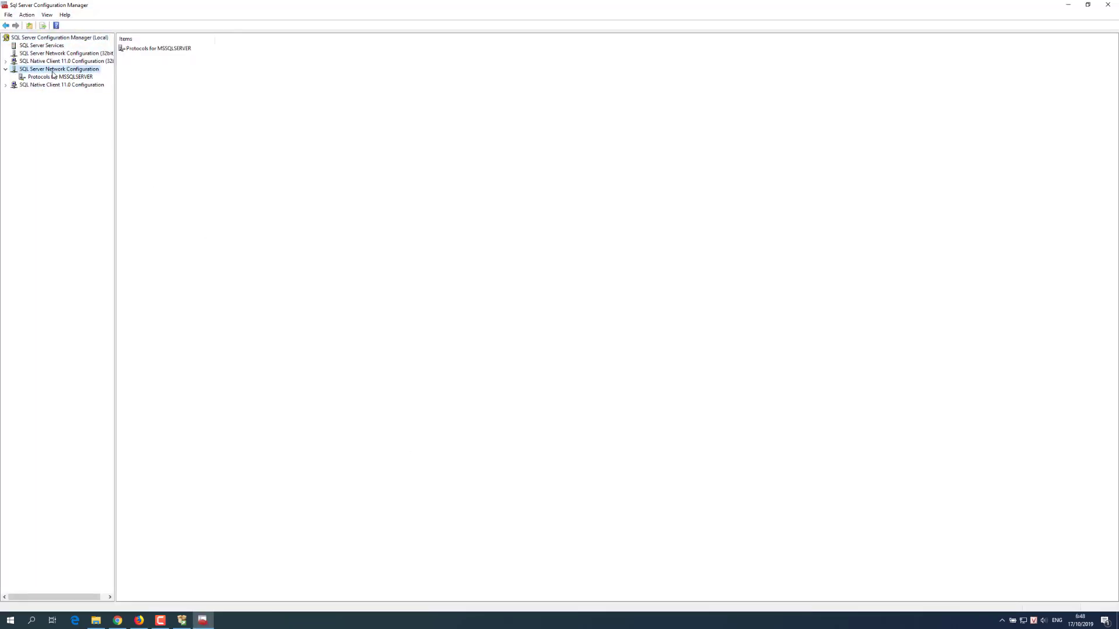
click(66, 78)
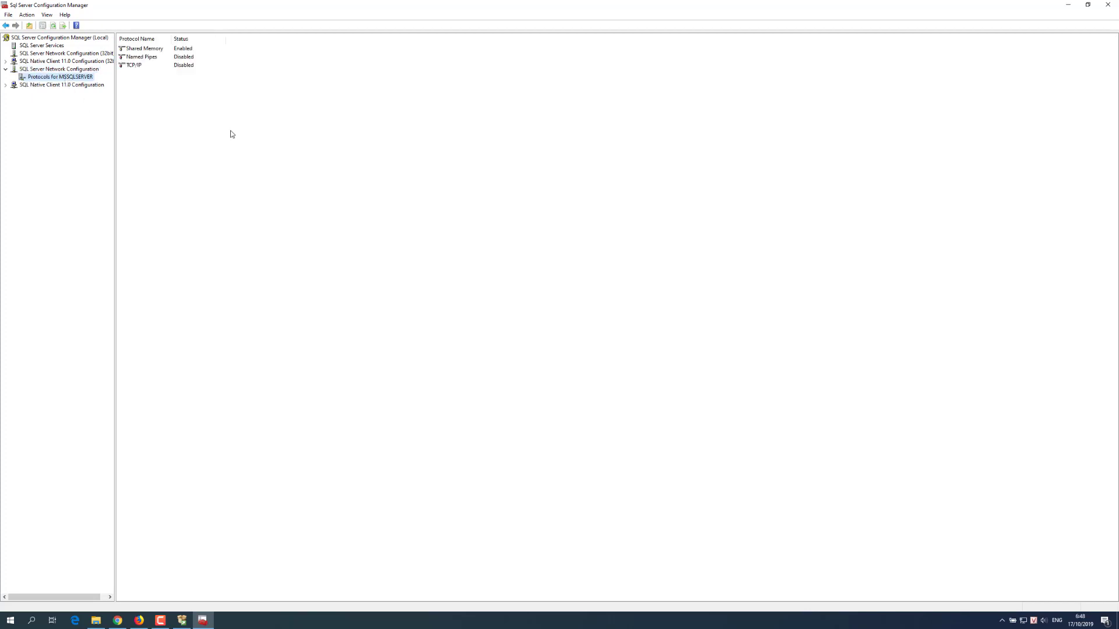
click(145, 58)
click(138, 66)
click(141, 57)
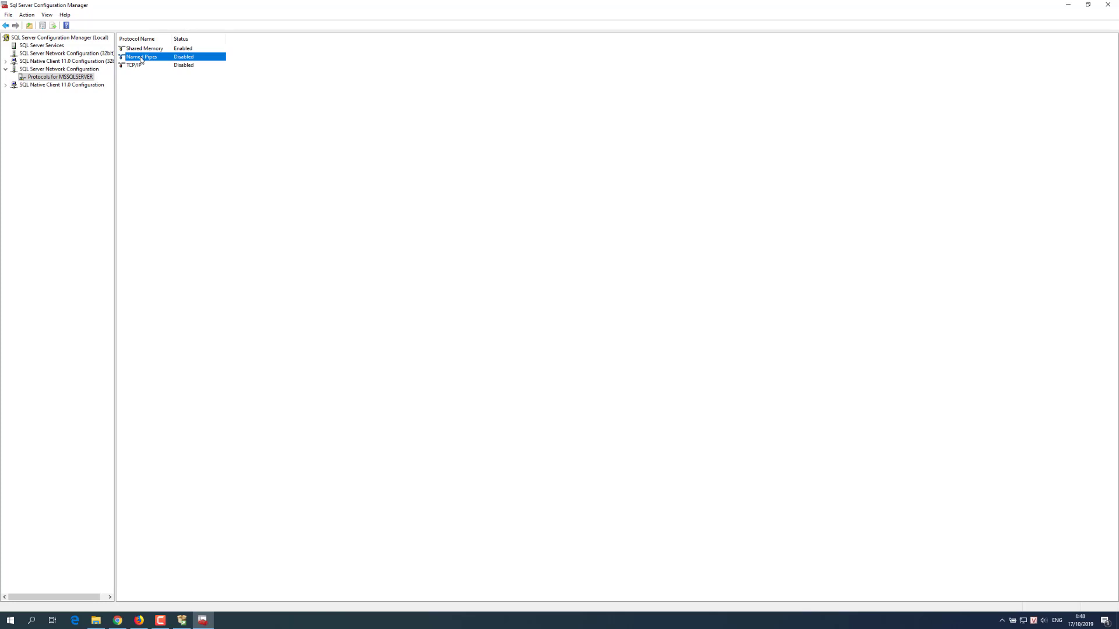
double_click(141, 57)
key(Escape)
double_click(145, 58)
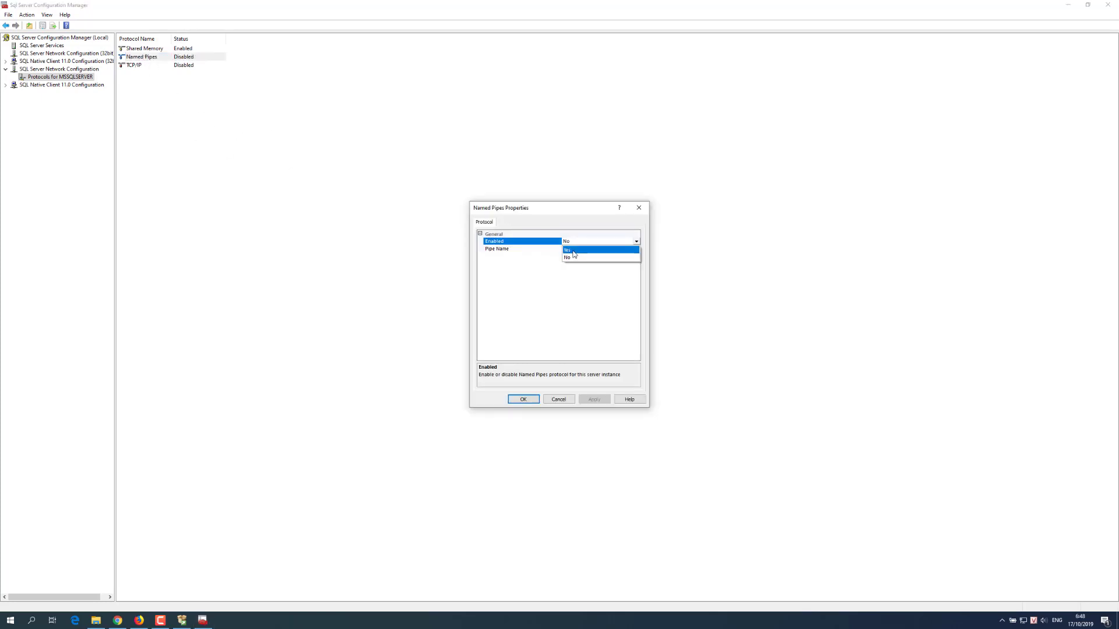
click(568, 250)
click(593, 399)
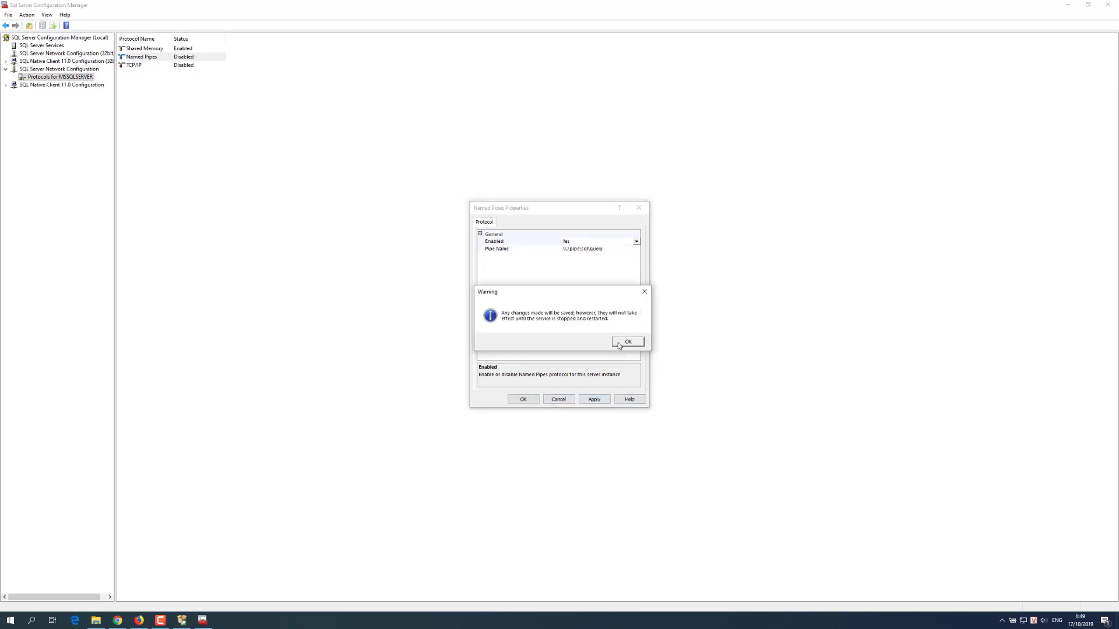
click(625, 343)
click(523, 399)
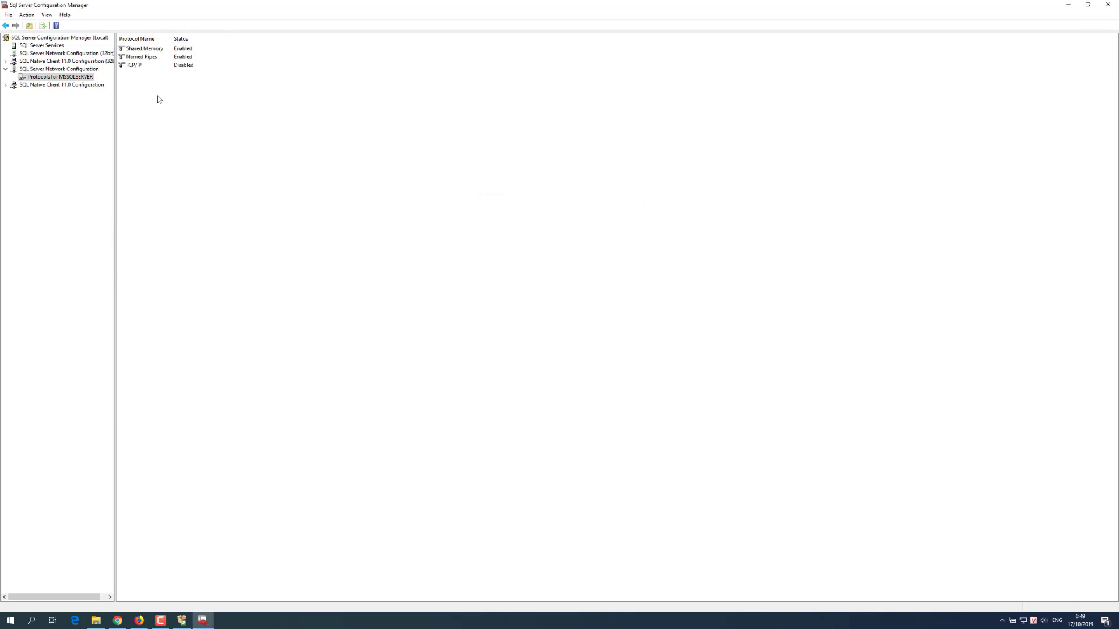
Step: Enable the TCP/IP protocol for MSSQLSERVER and acknowledge the restart warning
double_click(136, 66)
click(595, 242)
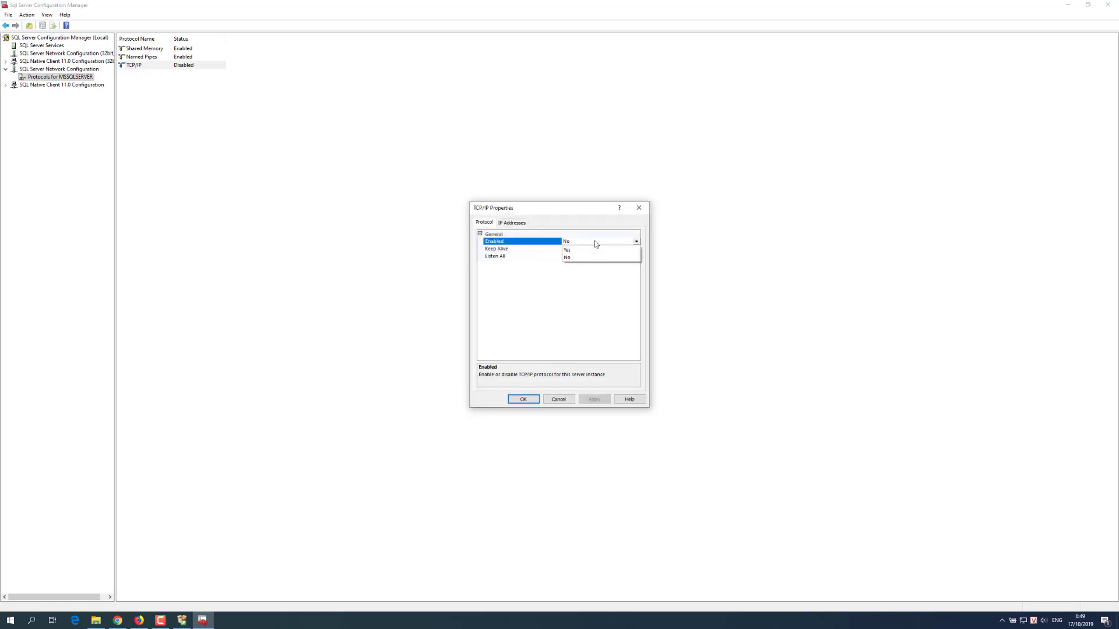
click(583, 250)
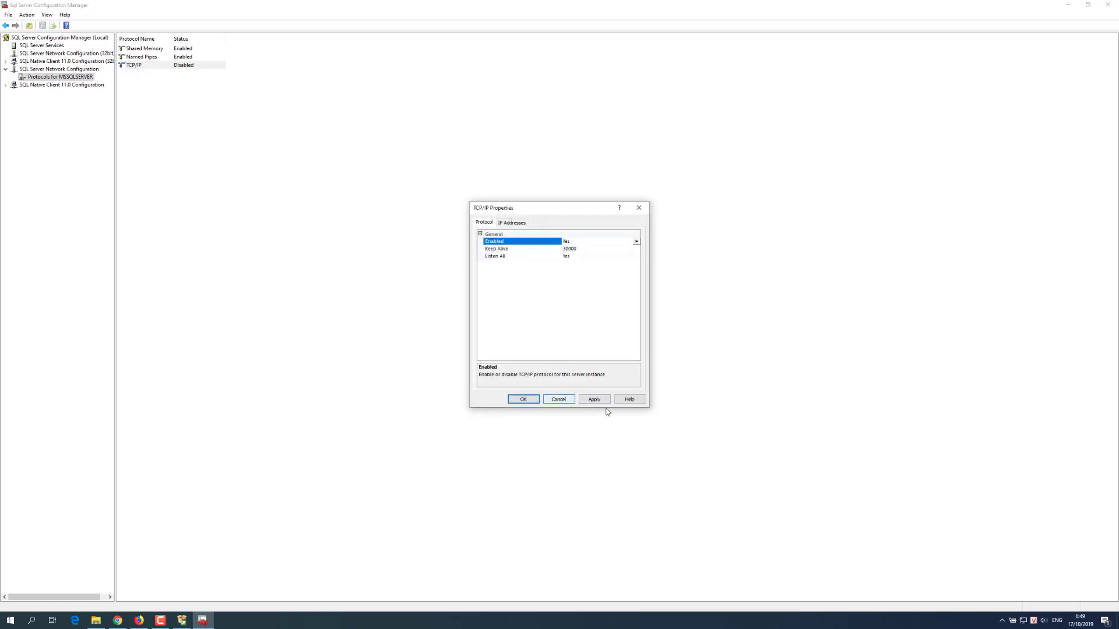
click(525, 399)
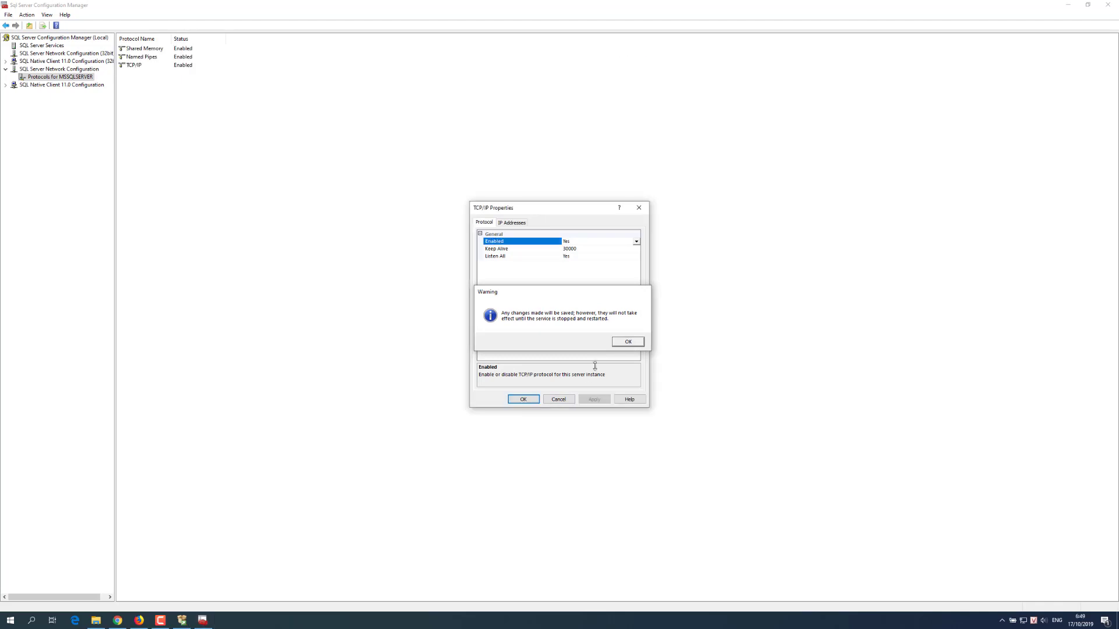
click(628, 341)
click(523, 399)
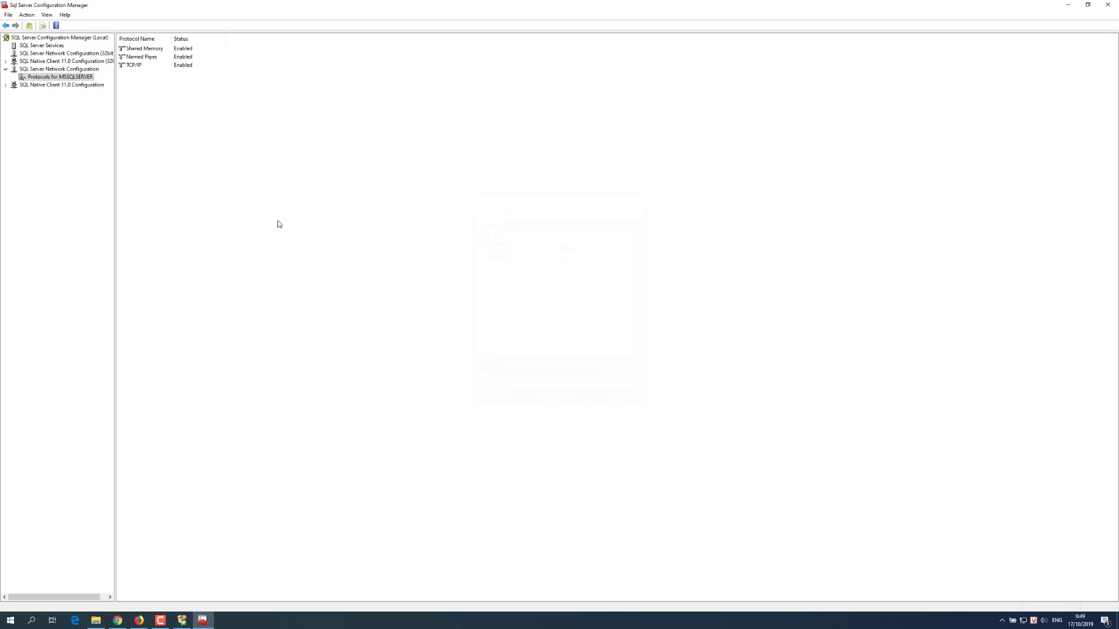
click(68, 85)
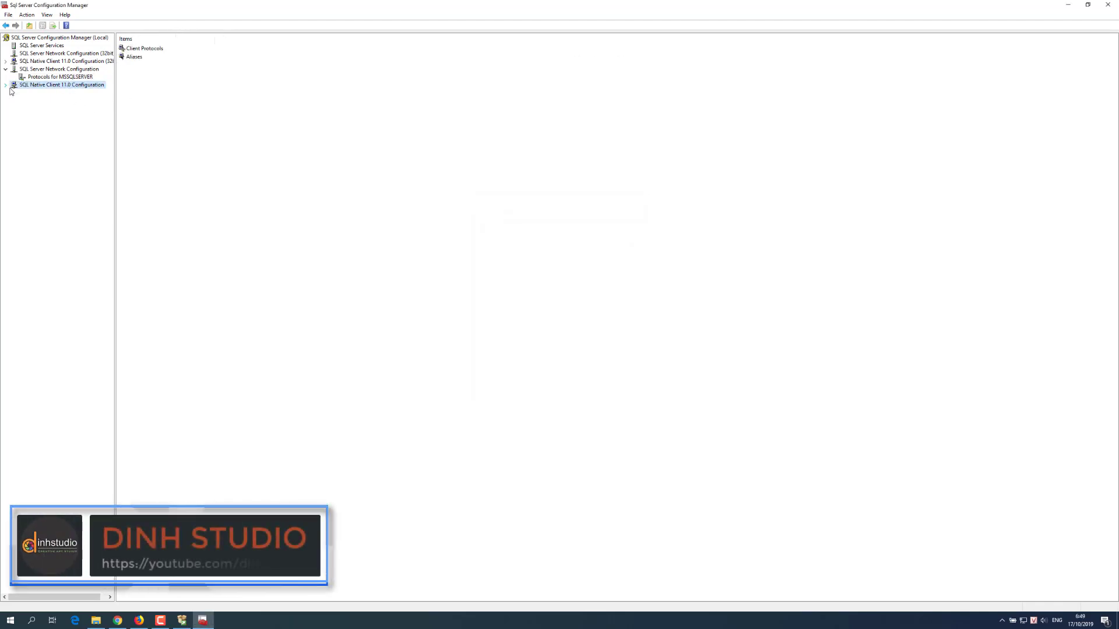
Step: Browse the client protocols and aliases, then list the SQL Server Services
click(6, 85)
click(40, 93)
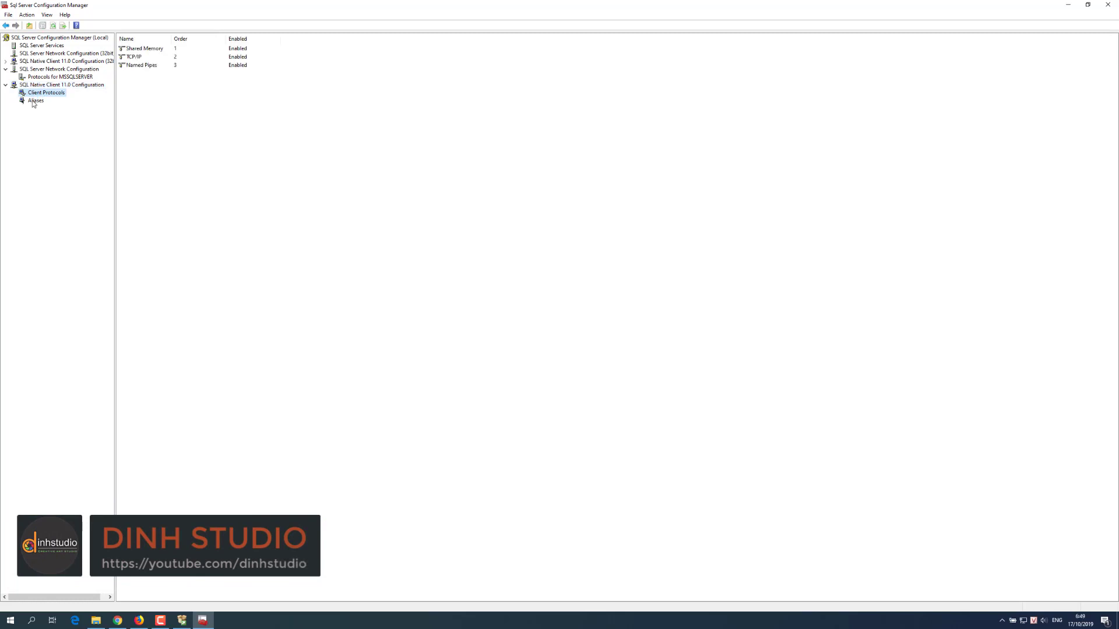
click(34, 101)
click(41, 77)
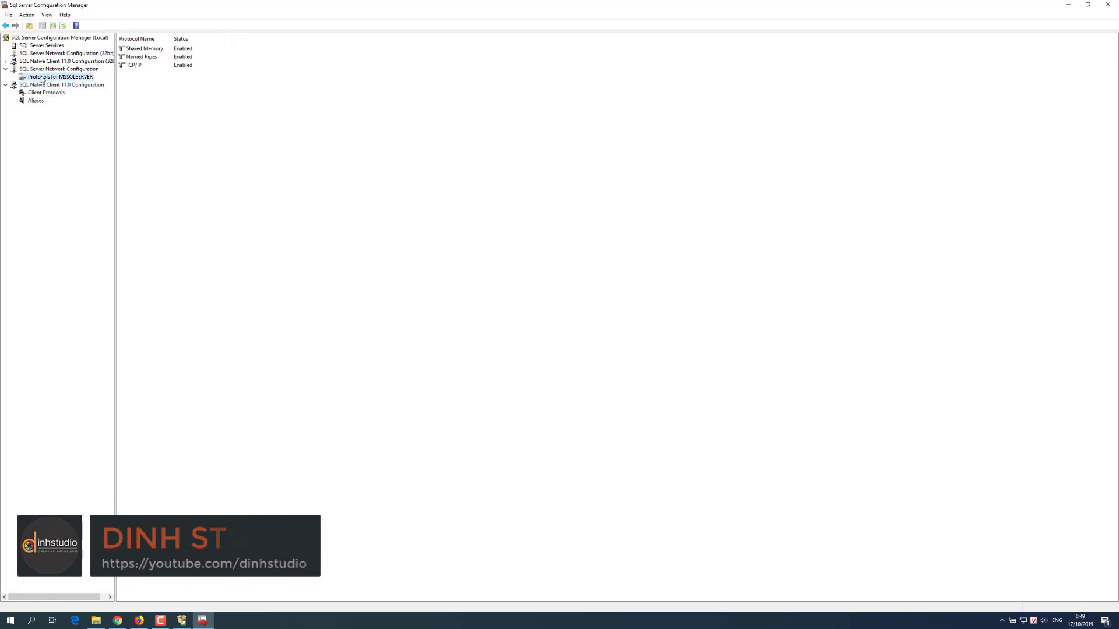
click(34, 37)
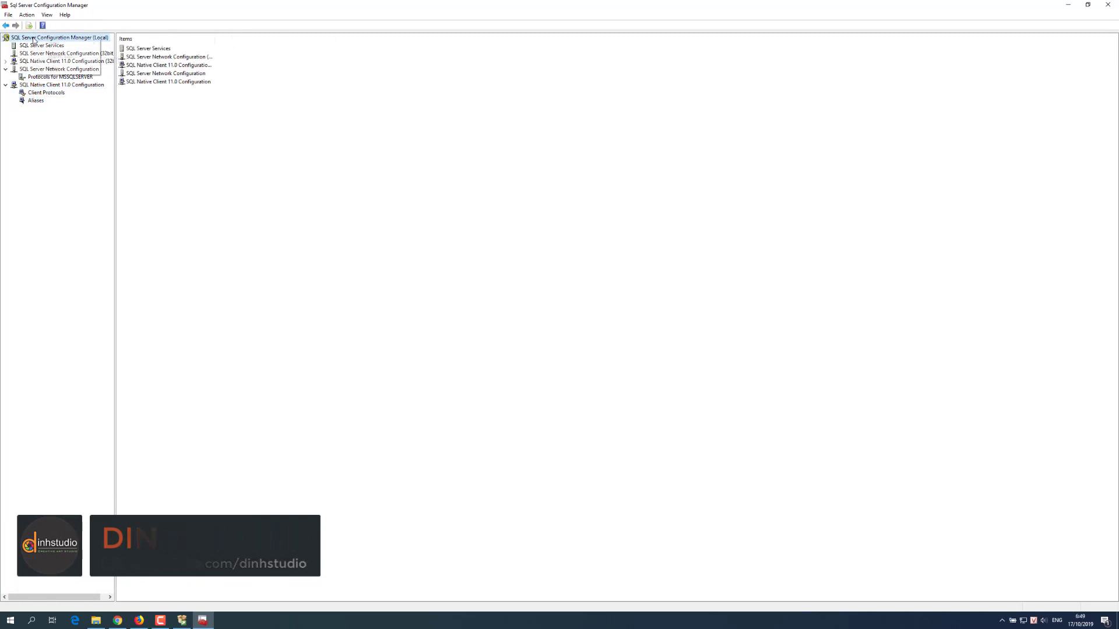
click(23, 47)
click(24, 47)
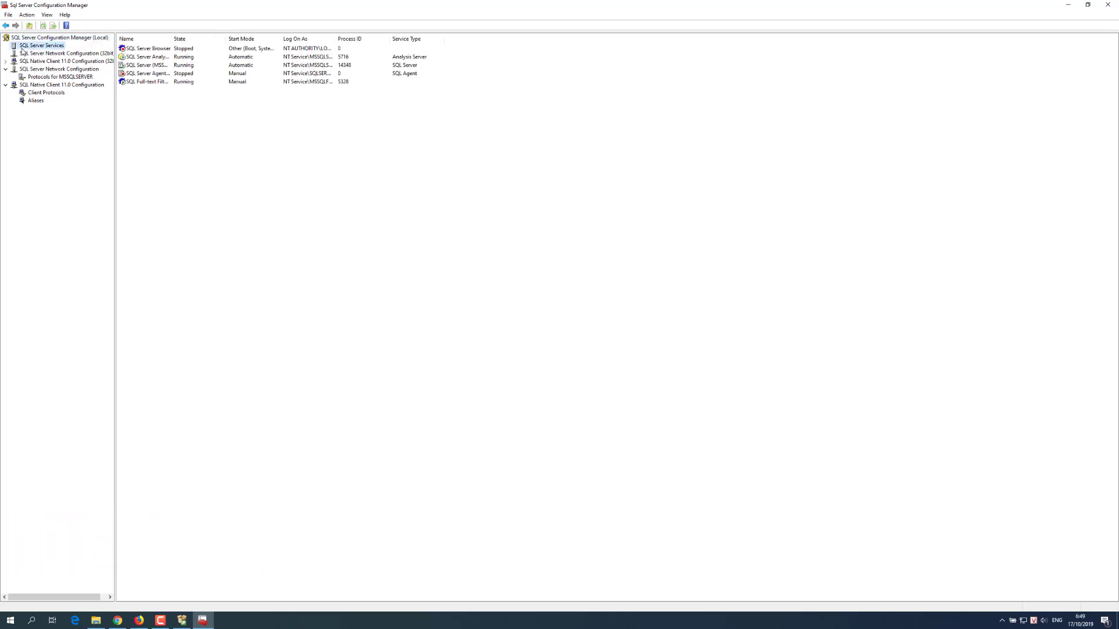
right_click(24, 48)
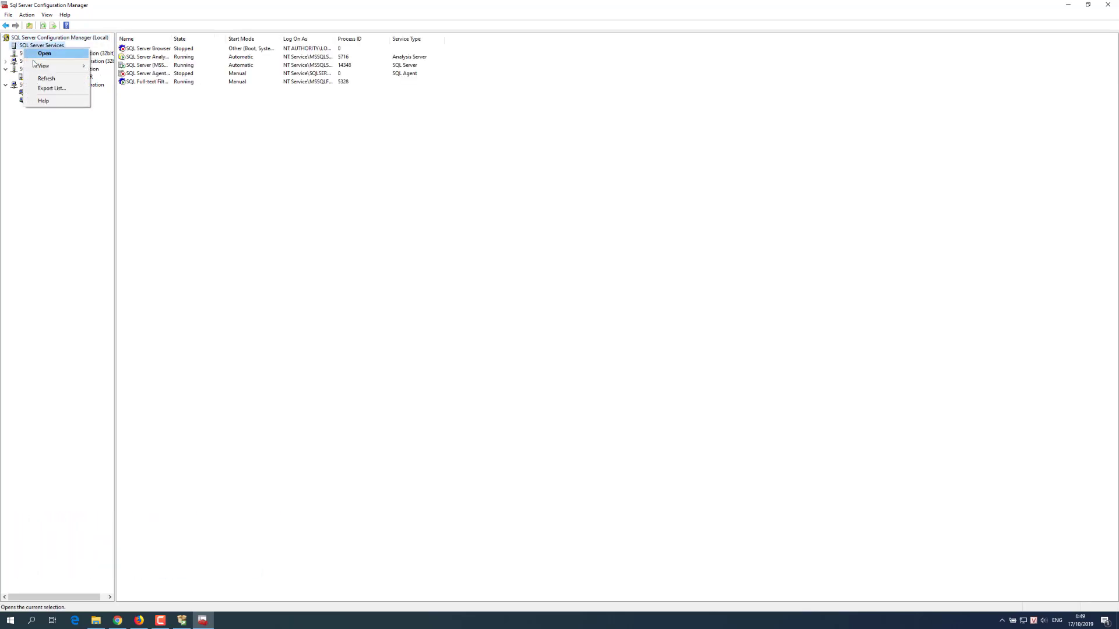
mouse_move(48, 69)
click(314, 175)
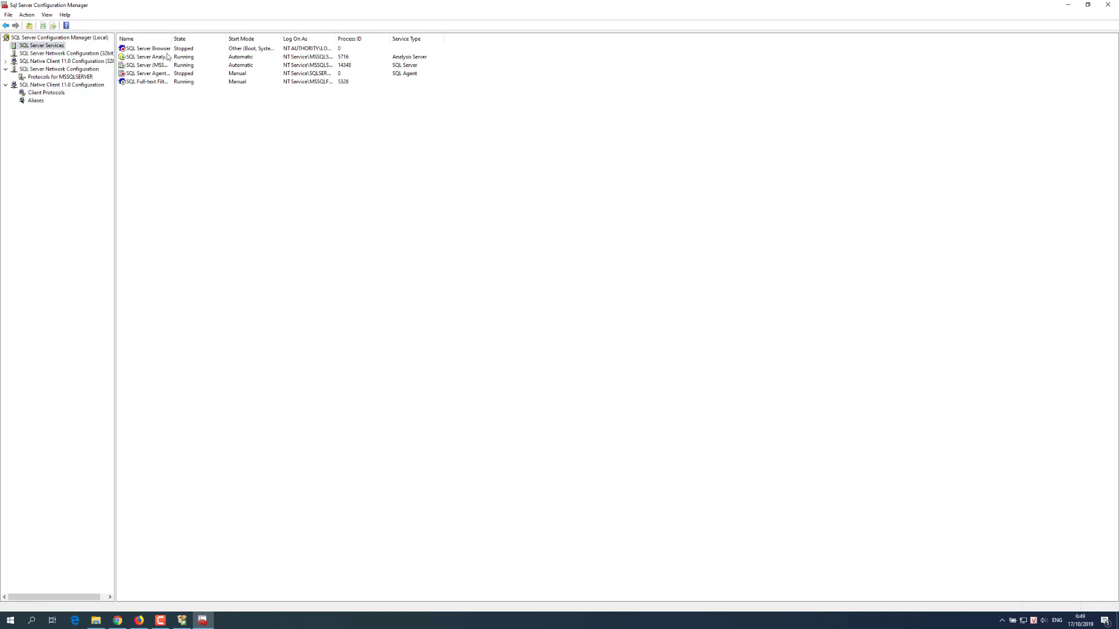
Step: Restart the SQL Server (MSSQLSERVER) service
click(137, 66)
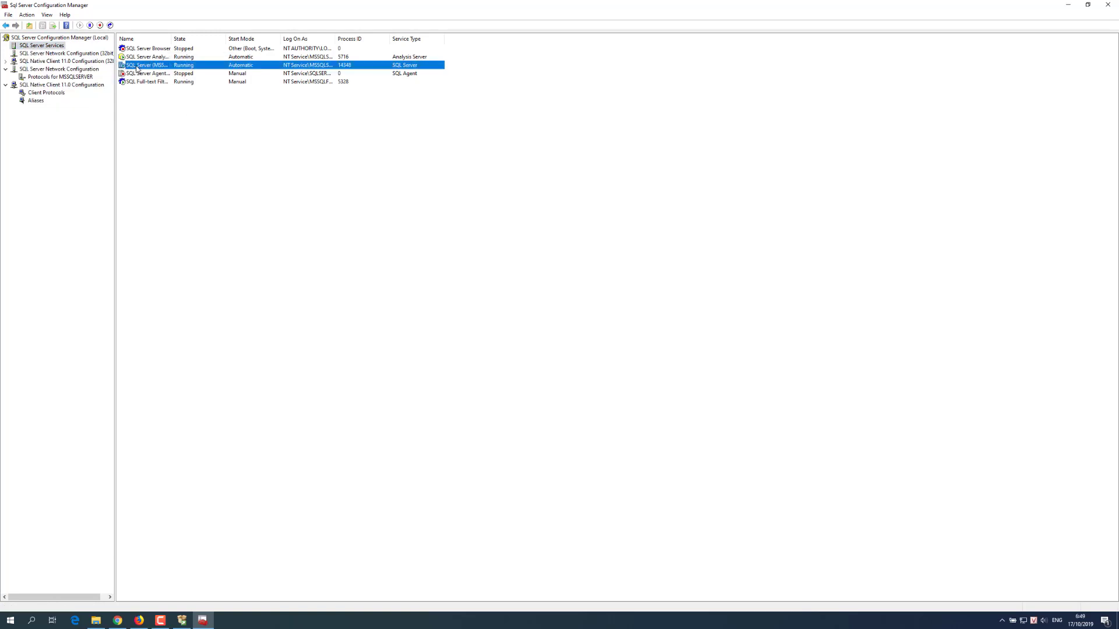
right_click(136, 68)
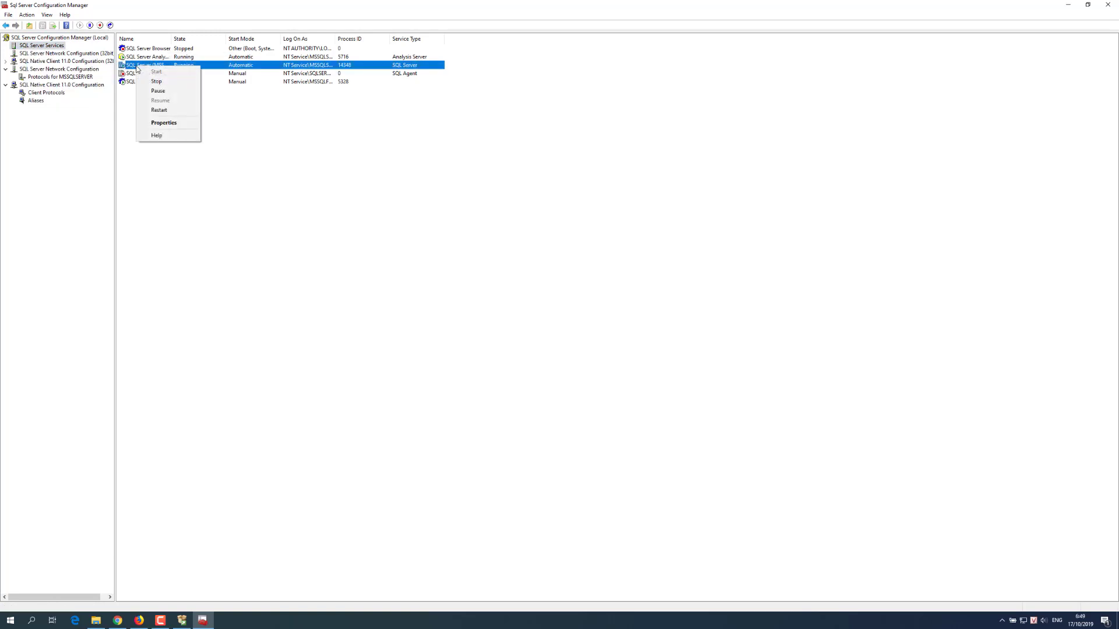
click(163, 112)
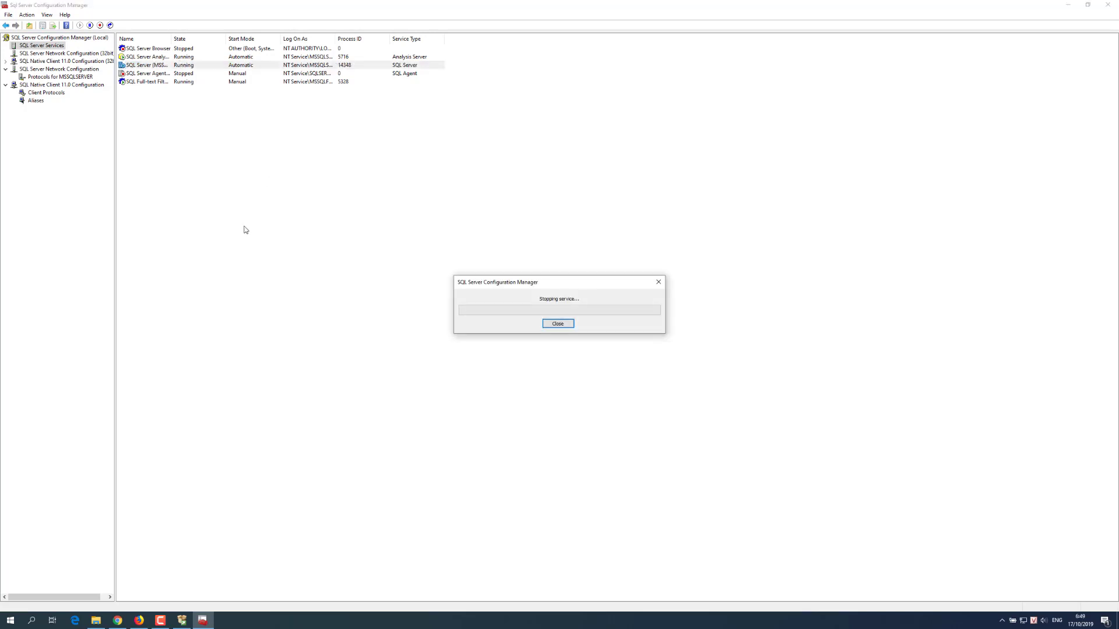
key(super+r)
Step: Launch the Services console with services.msc, retrying after the cannot-find error
text(s)
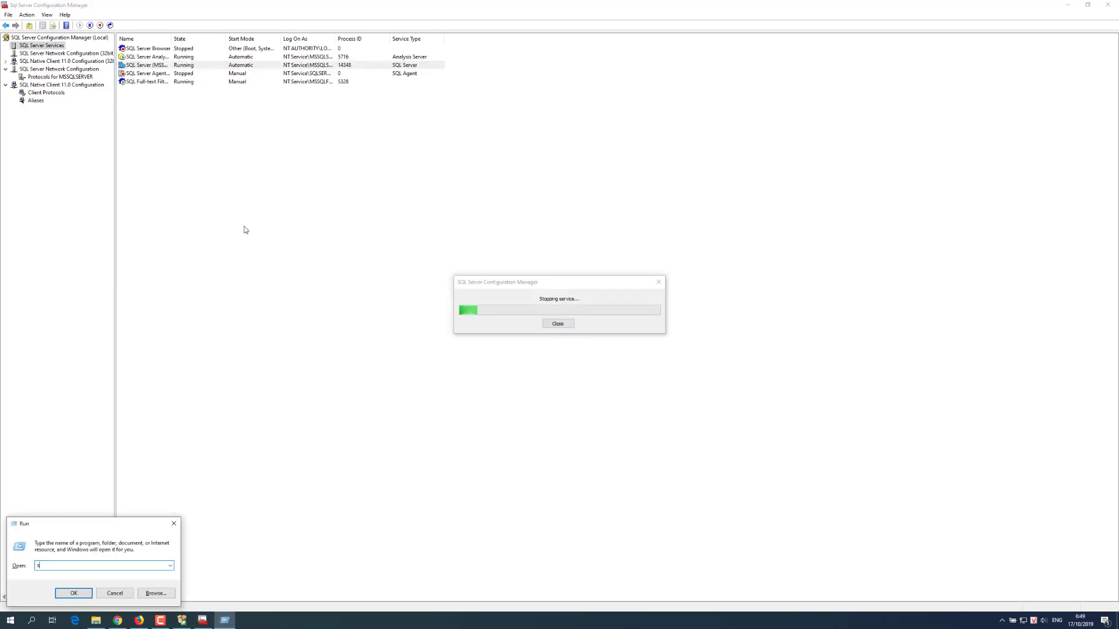
text(ervices.msc)
key(Return)
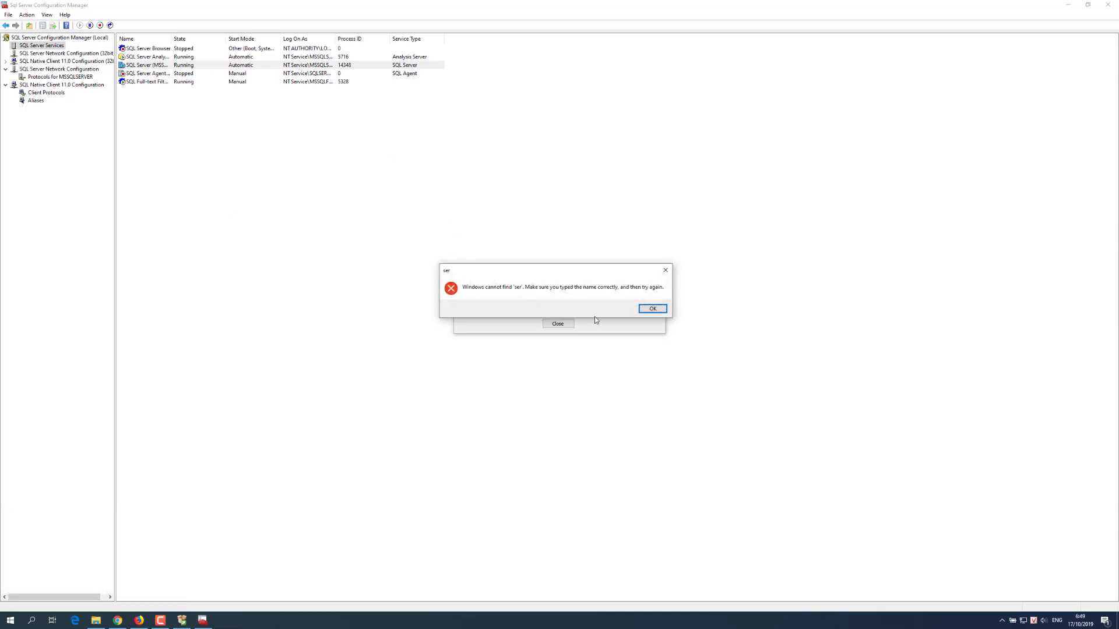
click(653, 309)
click(67, 569)
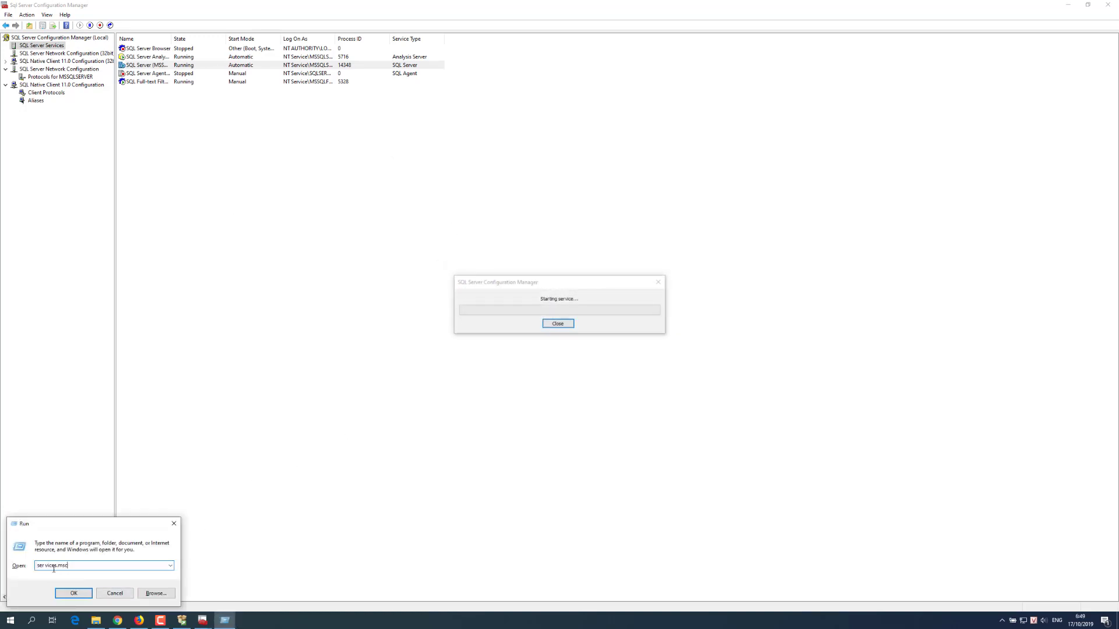
key(Return)
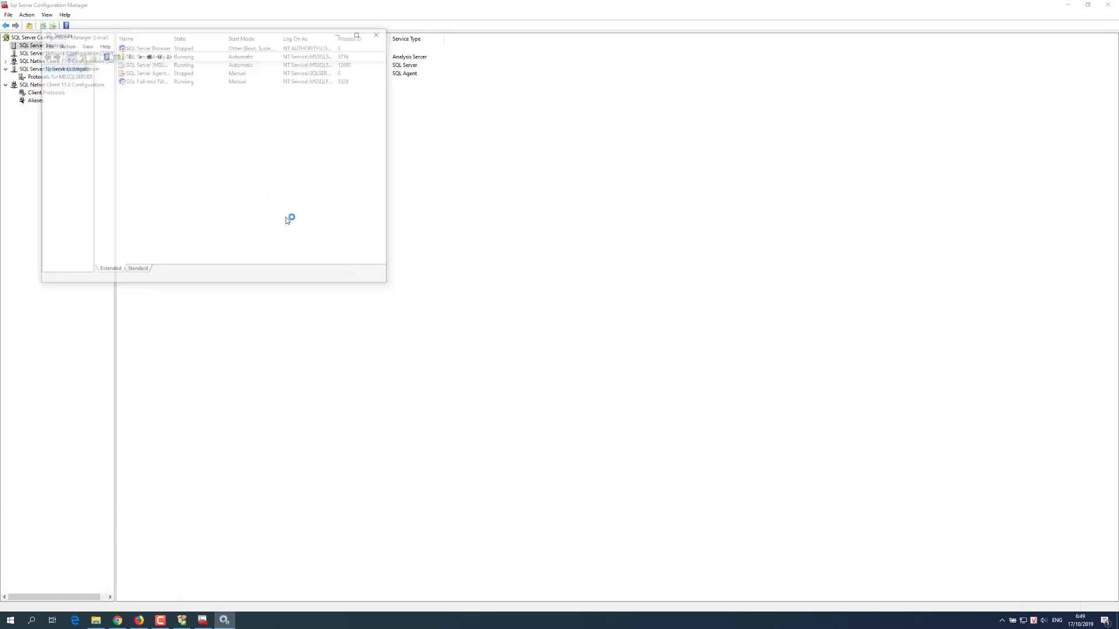
Step: Jump to the SQL services, enlarge the window, and confirm SQL Server (MSSQLSERVER) is Running
click(209, 165)
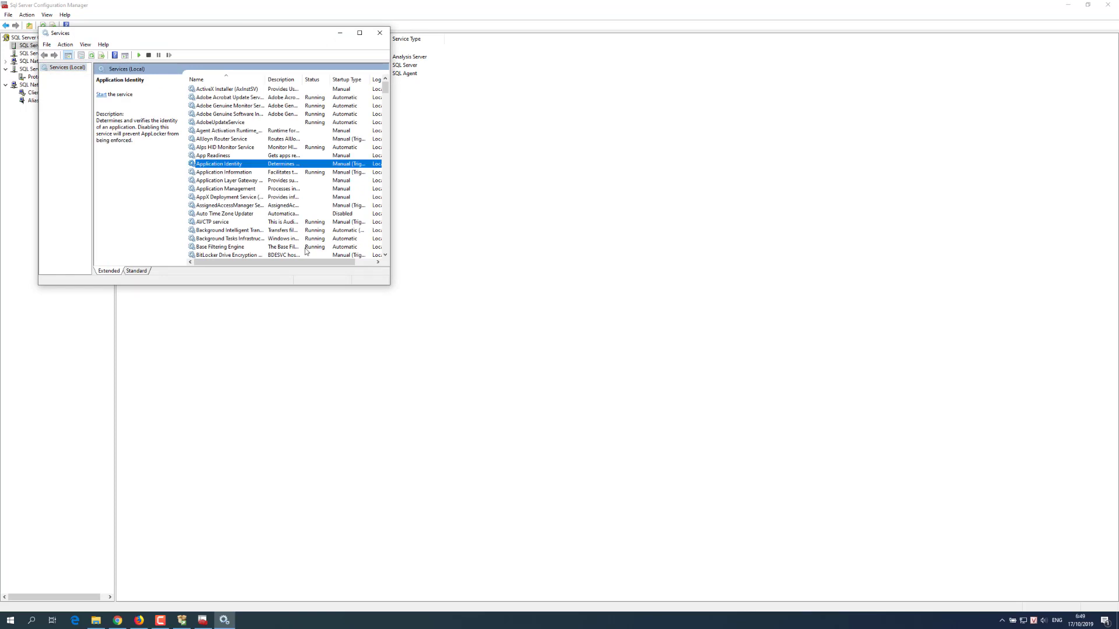
text(sql)
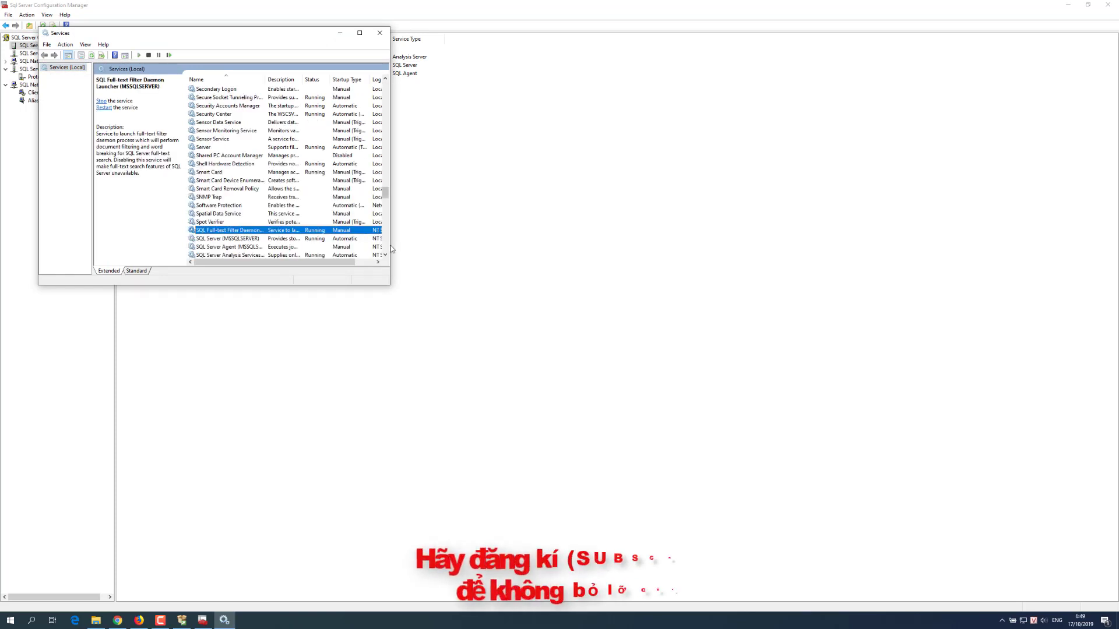
drag(390, 233, 666, 233)
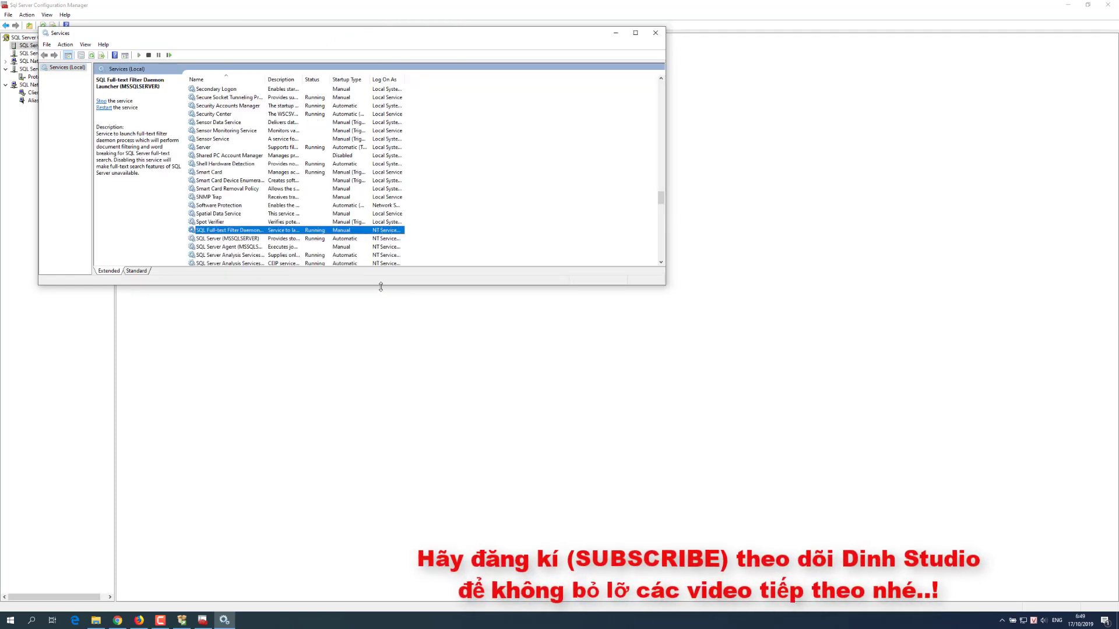
drag(381, 284, 380, 467)
click(224, 240)
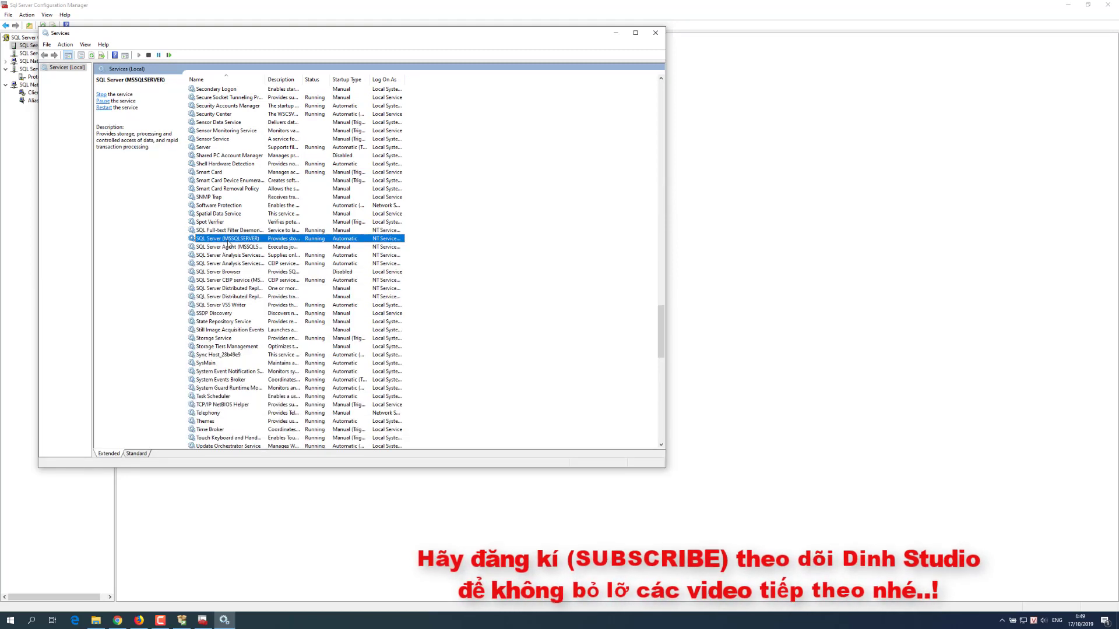